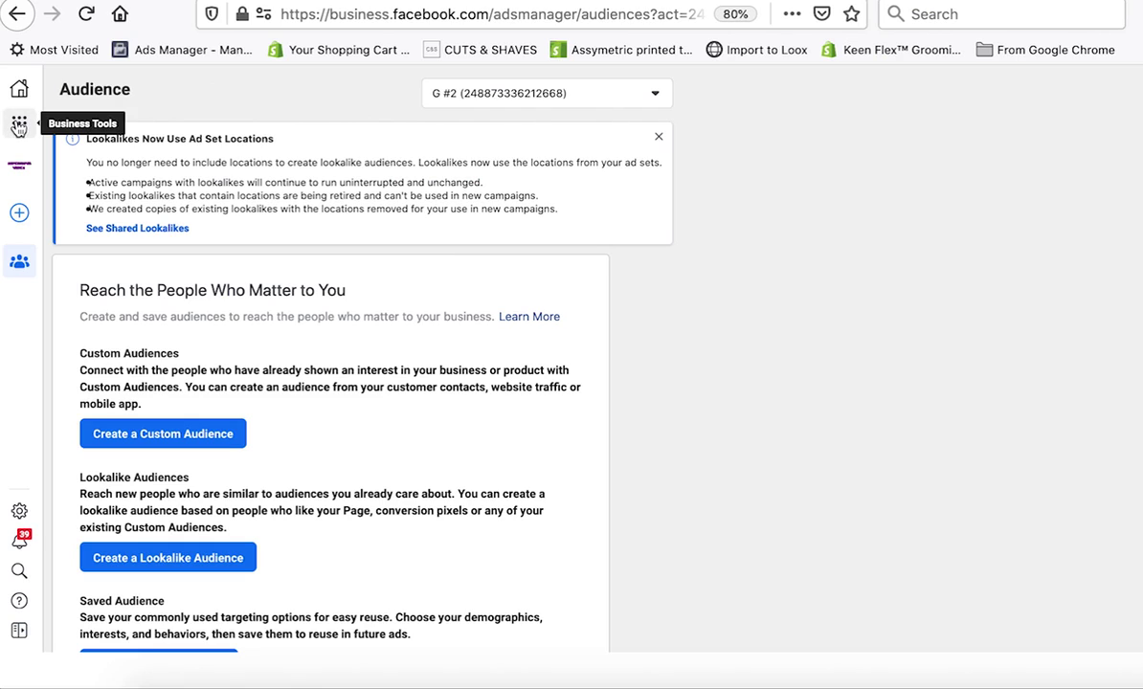
Open the Audiences page from the business tools
left_click(19, 126)
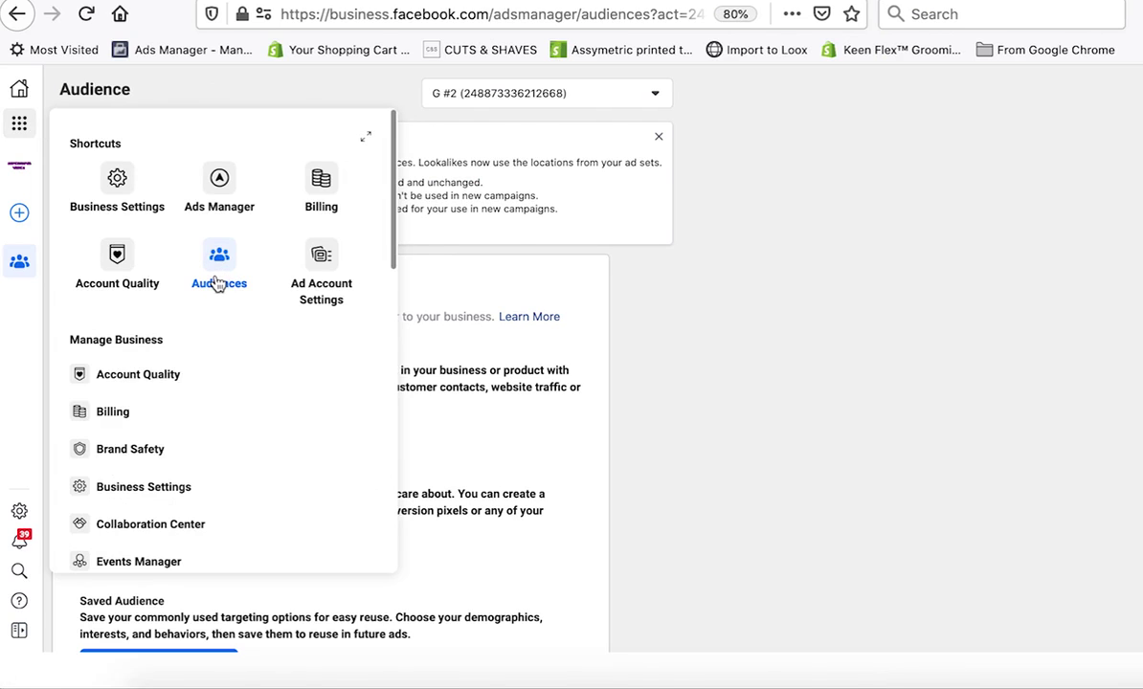
scroll(212, 330, "down", 6)
scroll(211, 331, "up", 3)
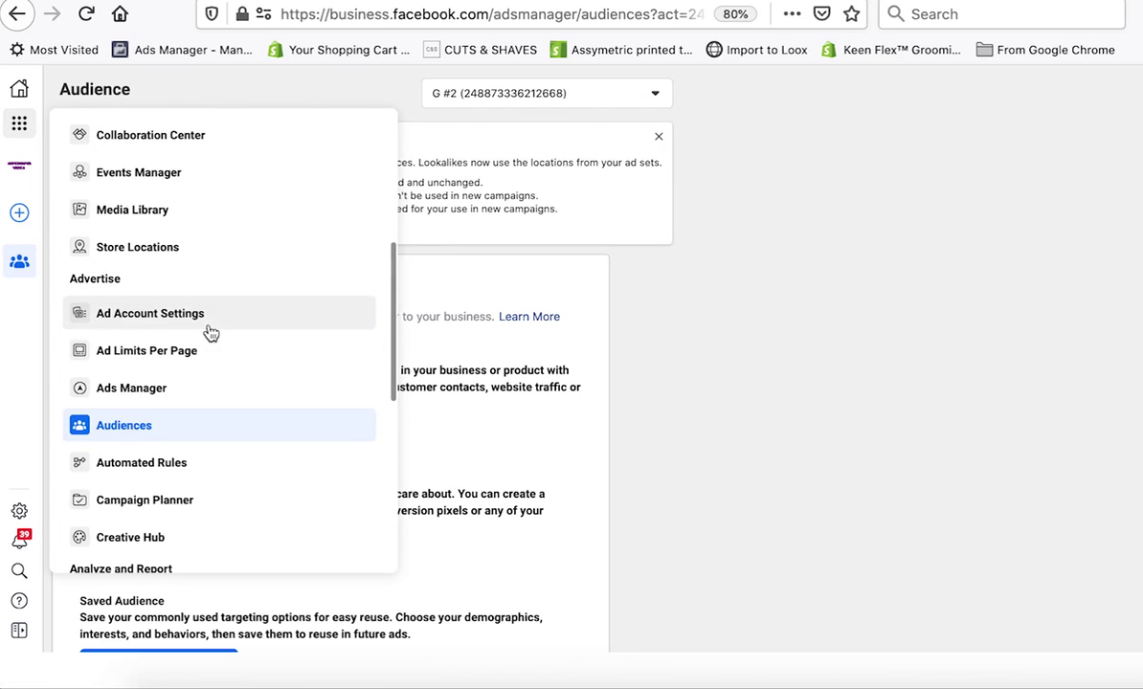
left_click(175, 430)
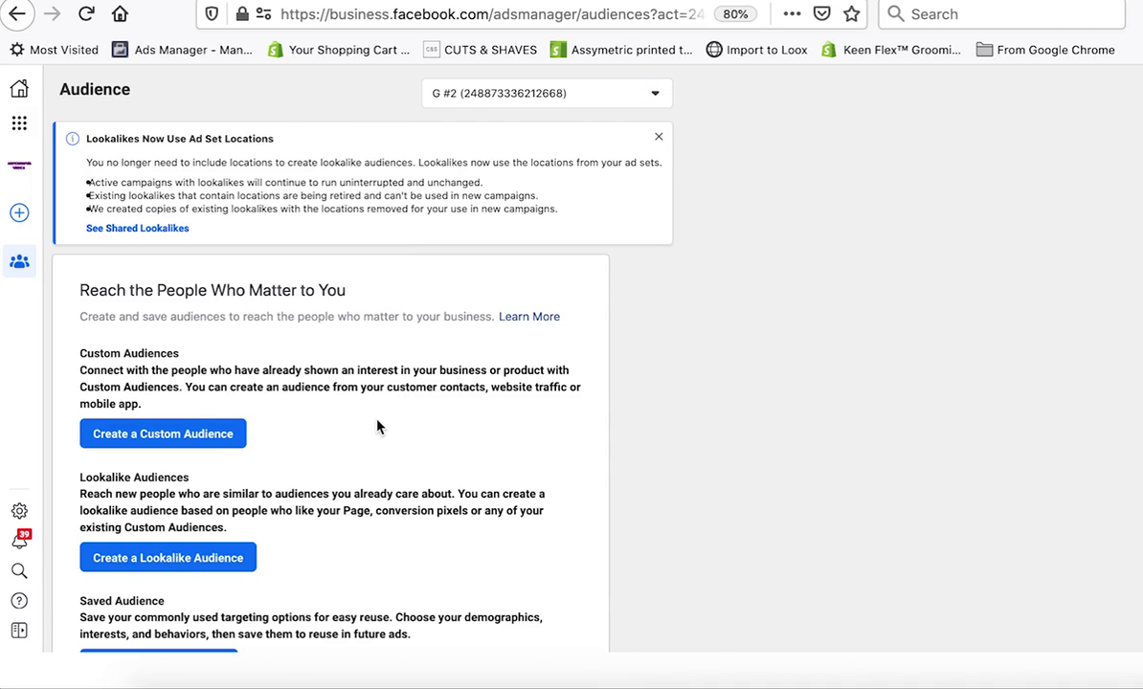
Start a custom audience with Website as its source and select the Man pixel
left_click(190, 438)
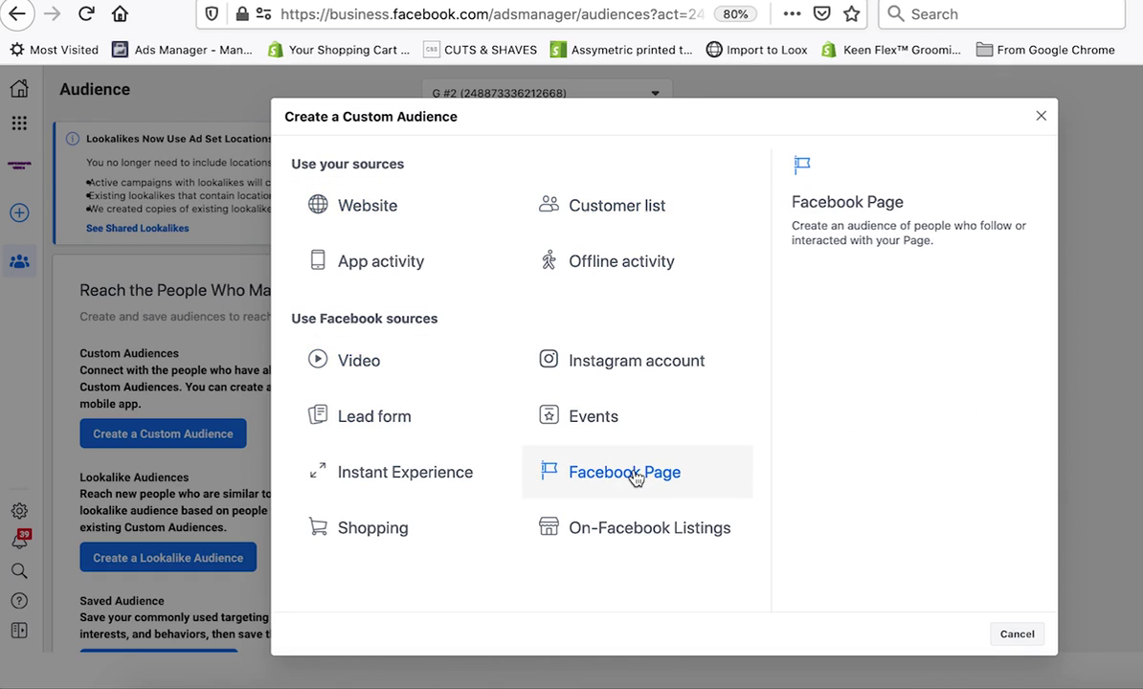
left_click(351, 203)
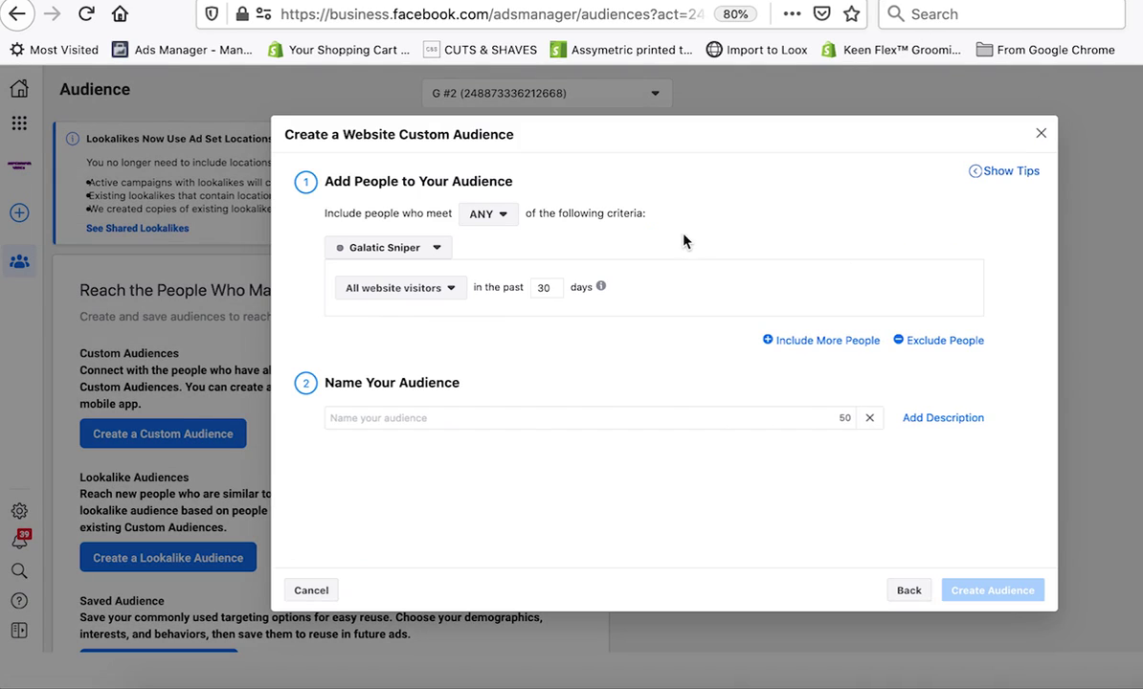
left_click(402, 247)
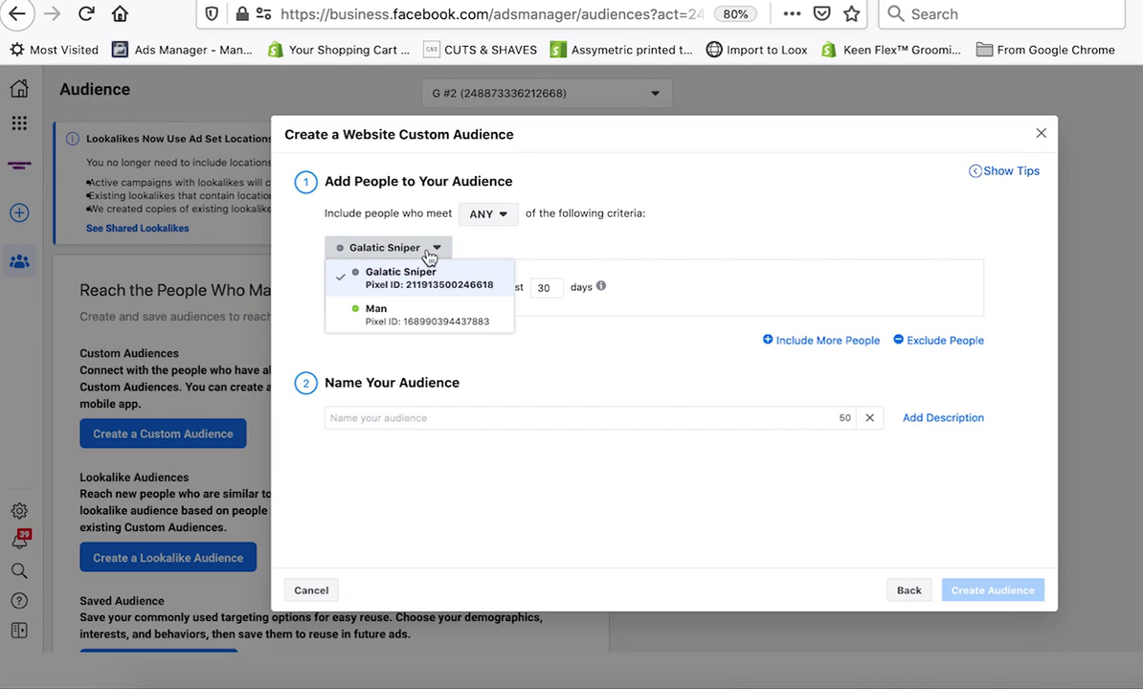
left_click(413, 320)
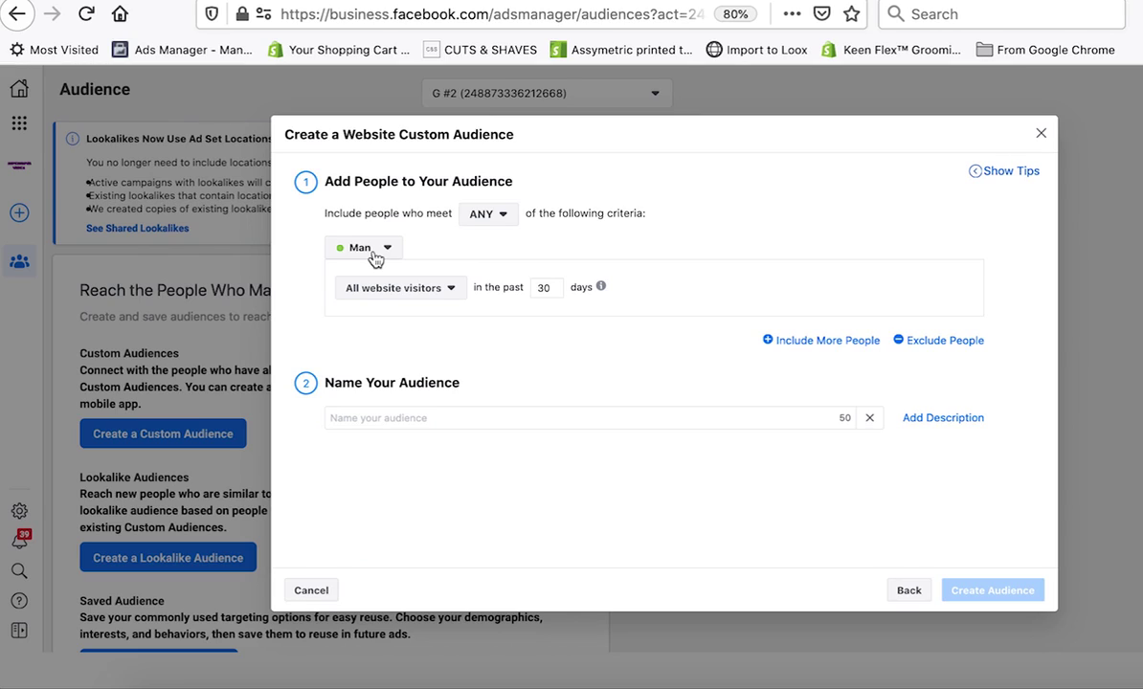
Set the audience criterion to the Purchase event
left_click(440, 290)
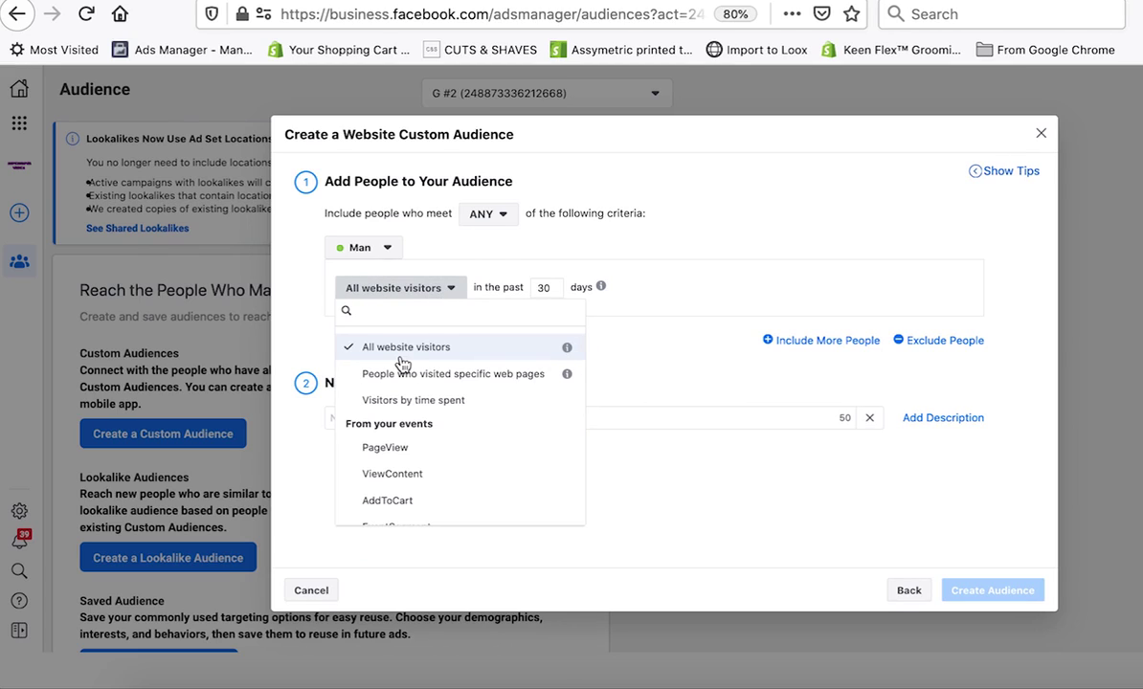
scroll(458, 378, "down", 1)
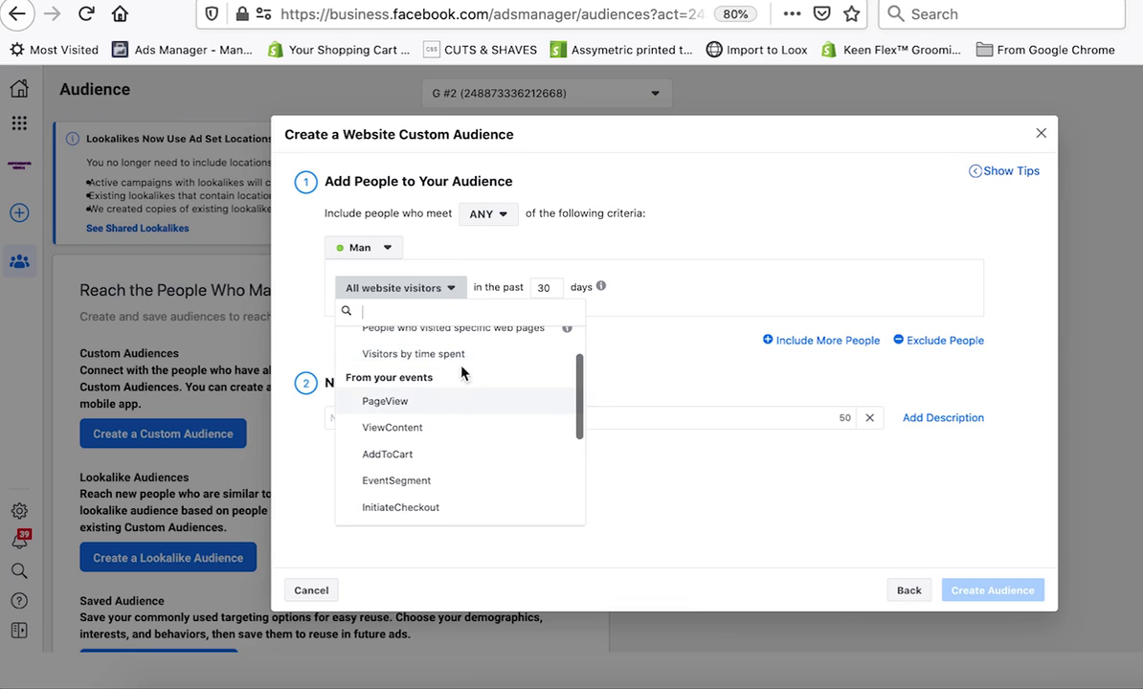
scroll(435, 363, "down", 1)
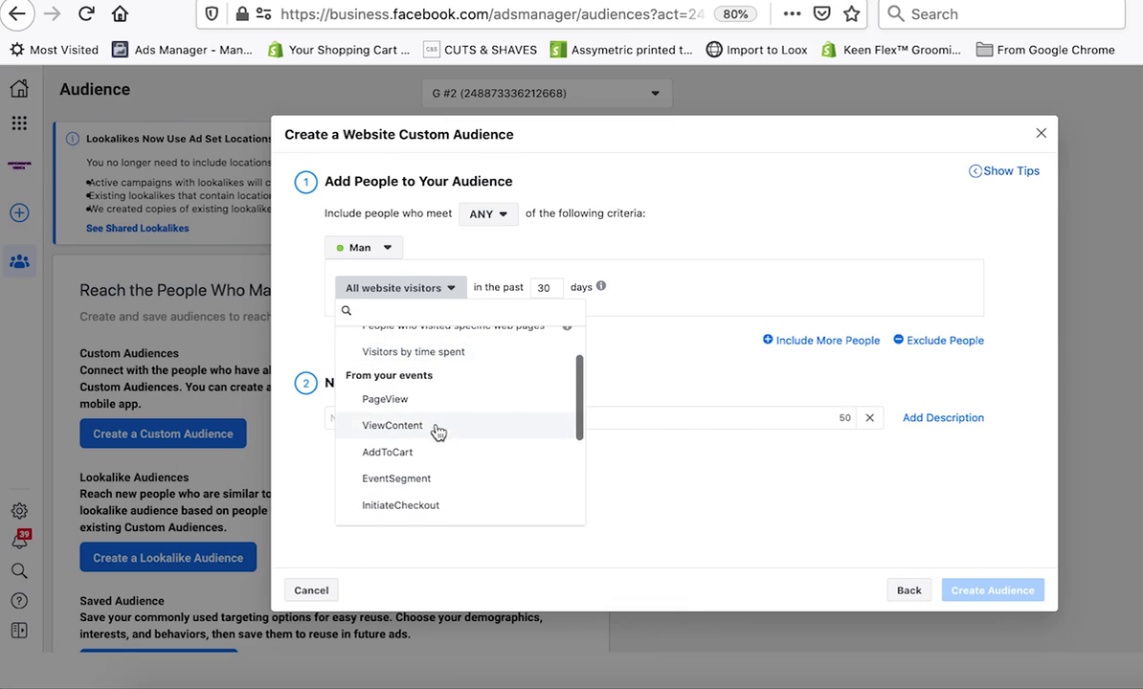
scroll(426, 421, "down", 1)
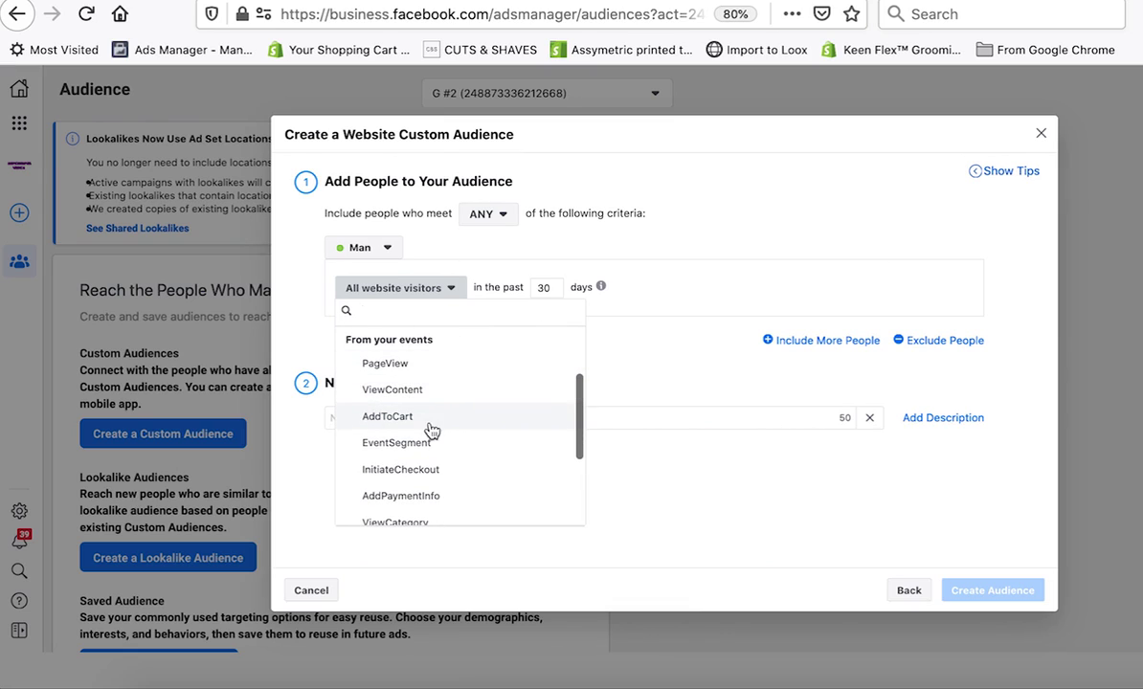
scroll(448, 440, "down", 3)
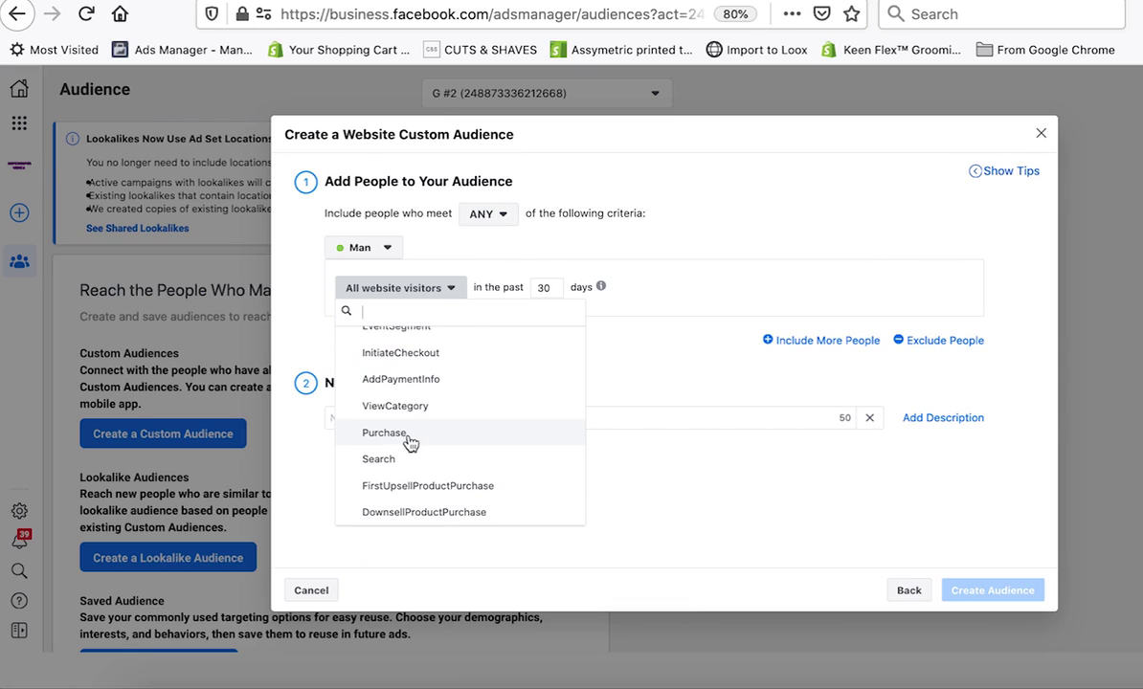
scroll(410, 443, "up", 3)
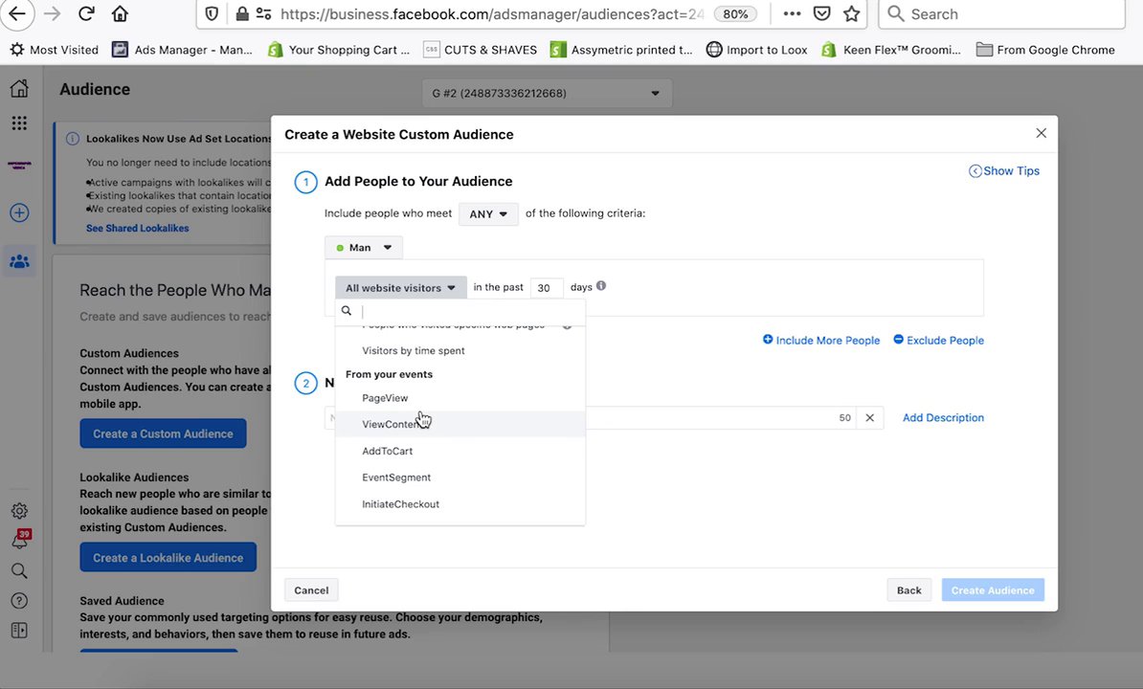
scroll(436, 437, "down", 1)
scroll(437, 437, "down", 3)
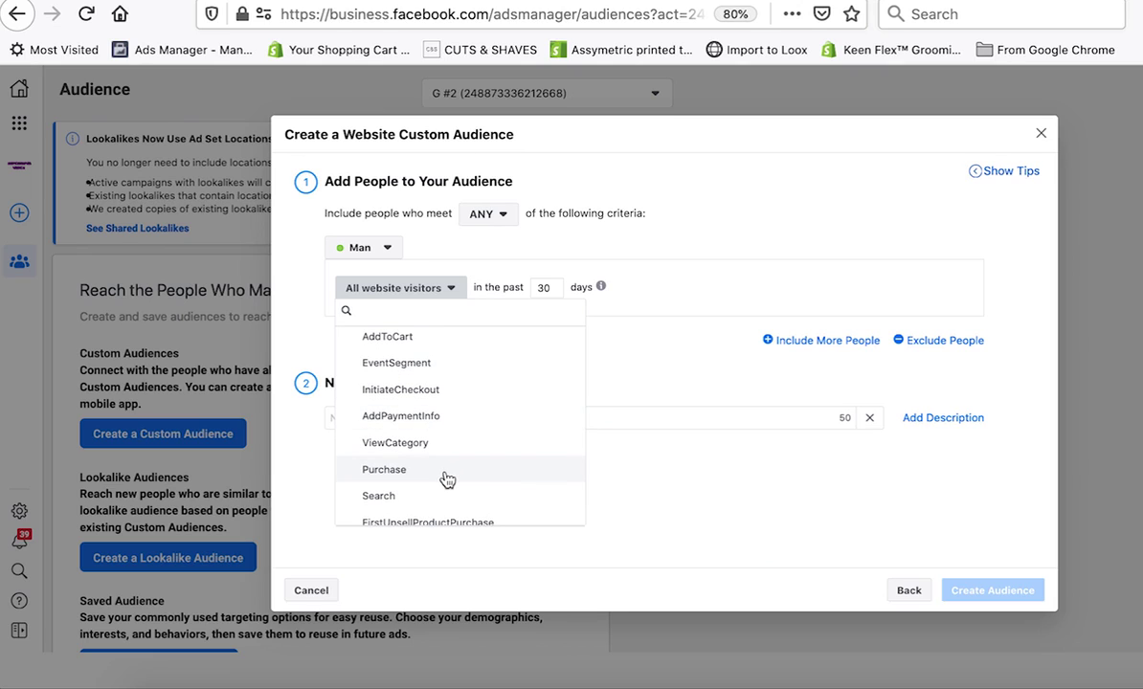
left_click(392, 471)
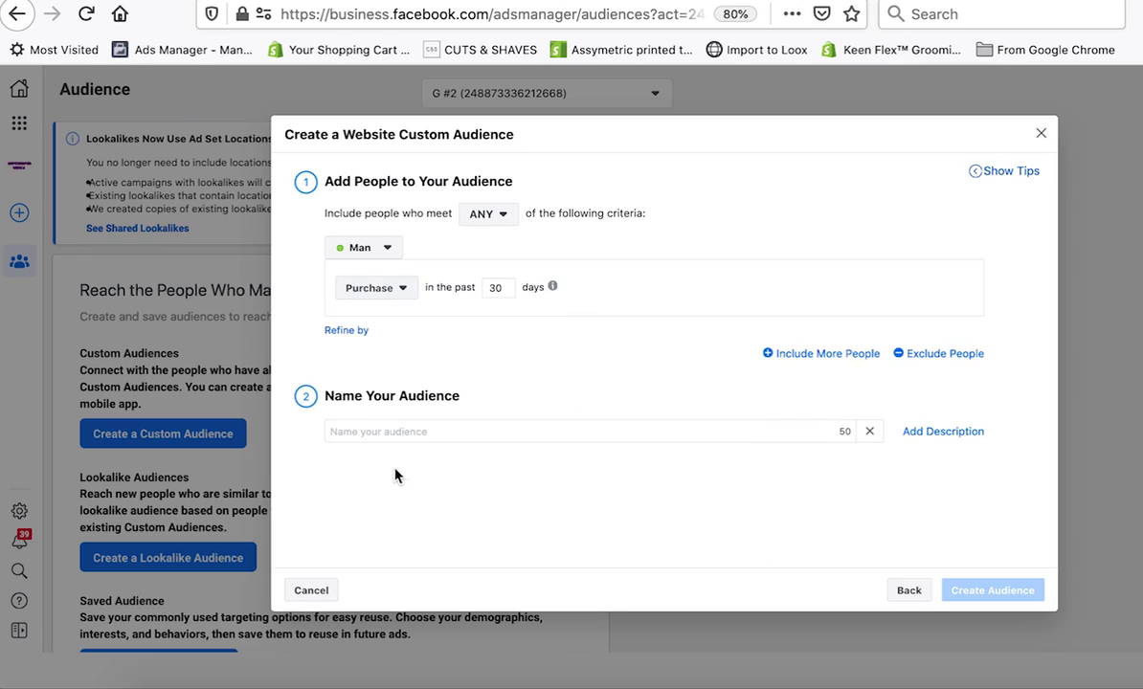
Name the audience "Man - Purchase" and set its time window to the past 180 days
left_click(458, 432)
type("Ma")
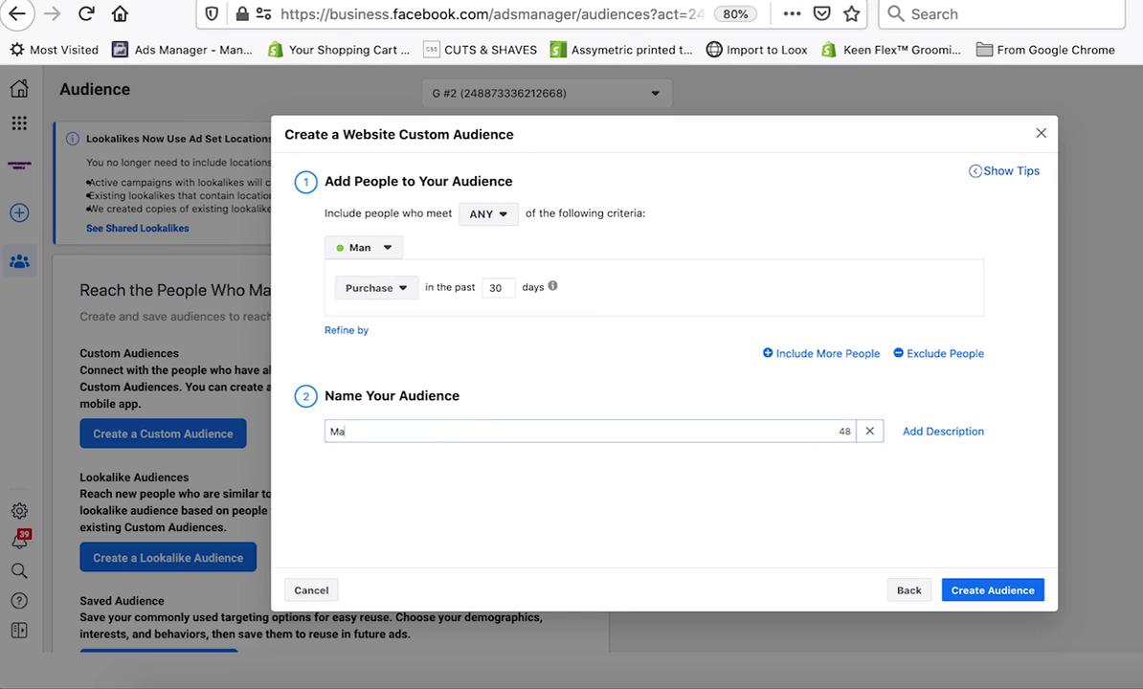
type("n - Purchase")
left_click(510, 289)
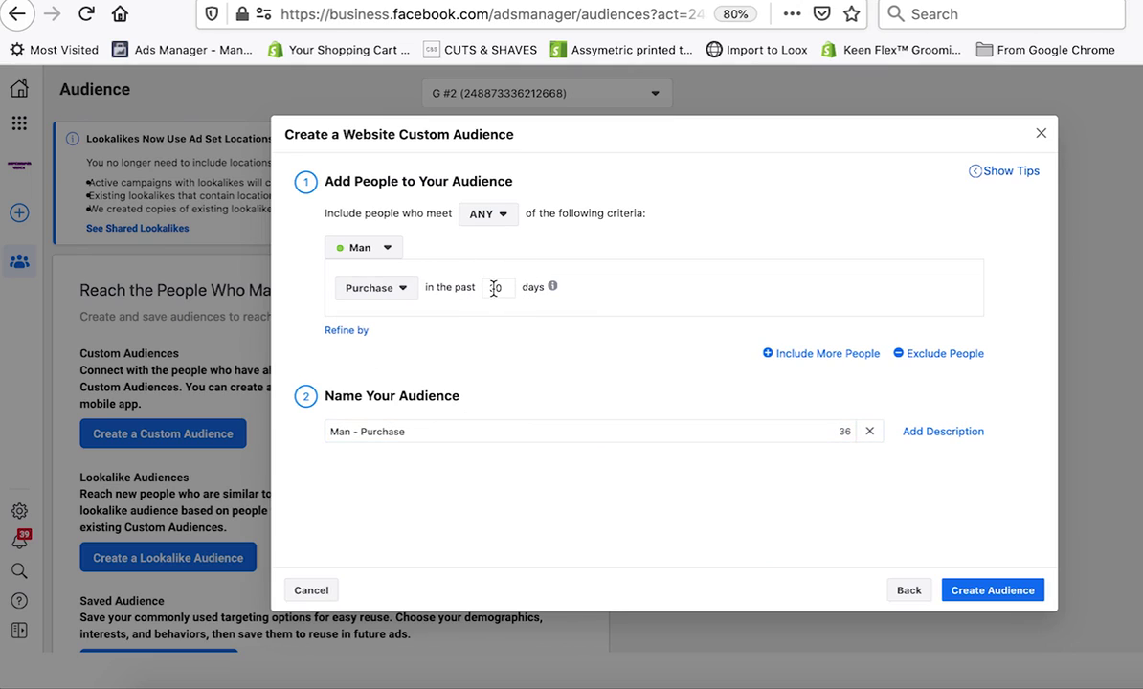
double_click(494, 289)
type("180")
Try a 30-day window for the Purchase event and return it to 180 days
double_click(499, 287)
key("BackSpace")
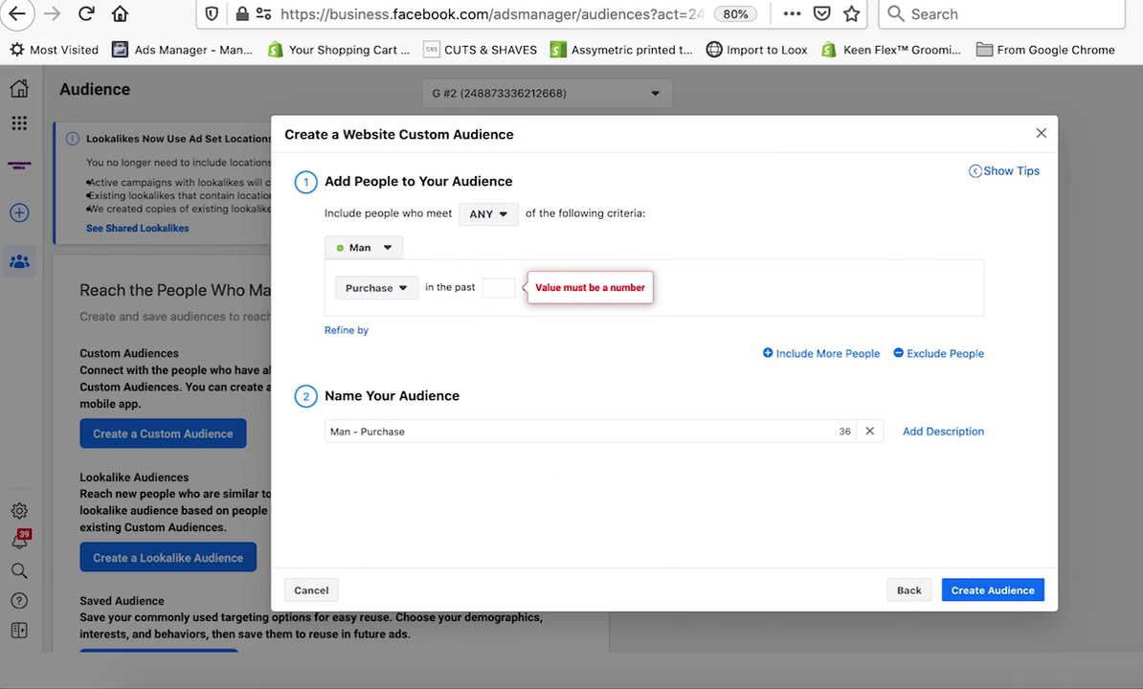
type("30")
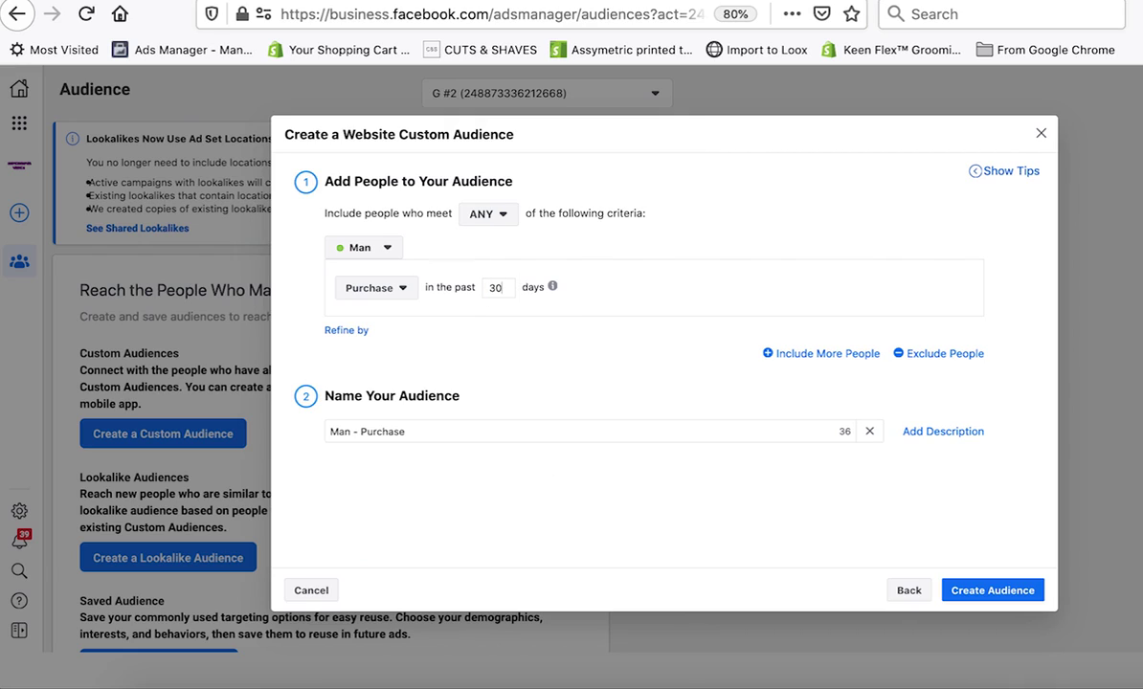
double_click(496, 287)
type("180")
Extend the audience name to "Man - Purchase - 180" and create the audience
left_click(456, 432)
type("- ")
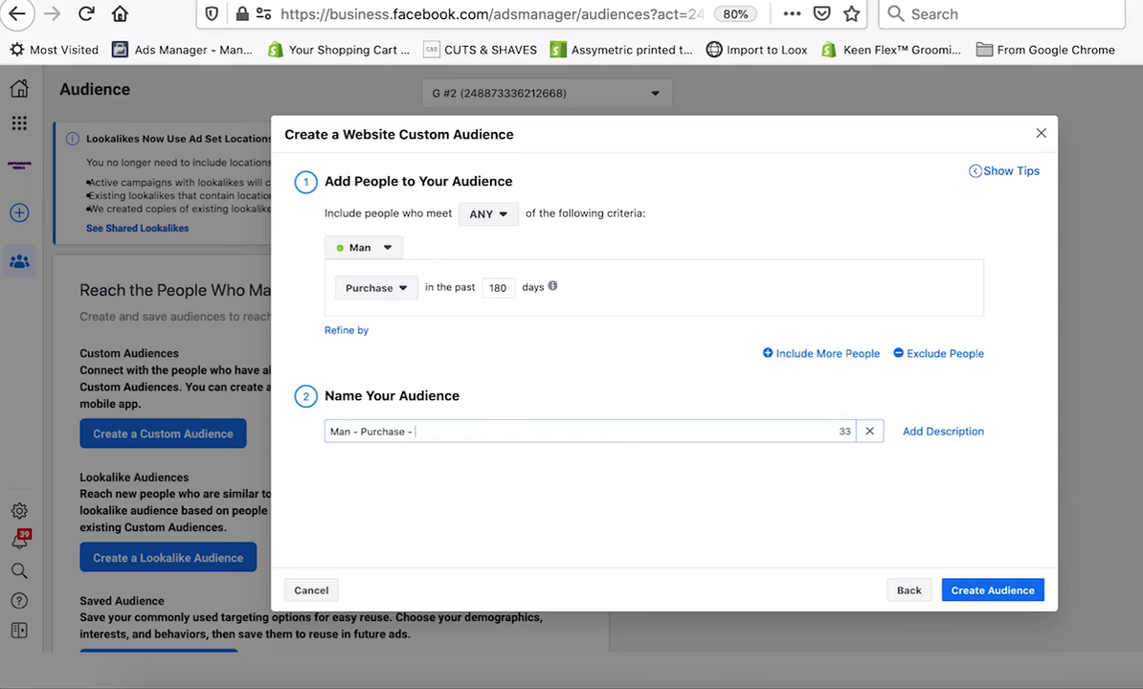
type("180")
left_click(510, 477)
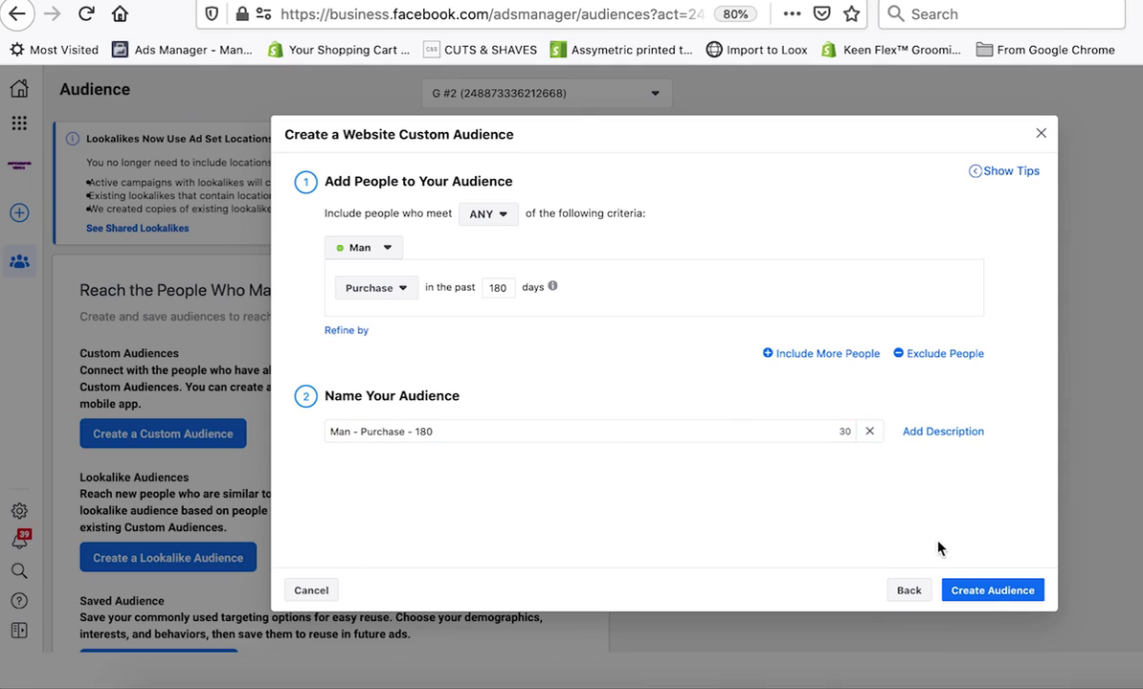
left_click(994, 599)
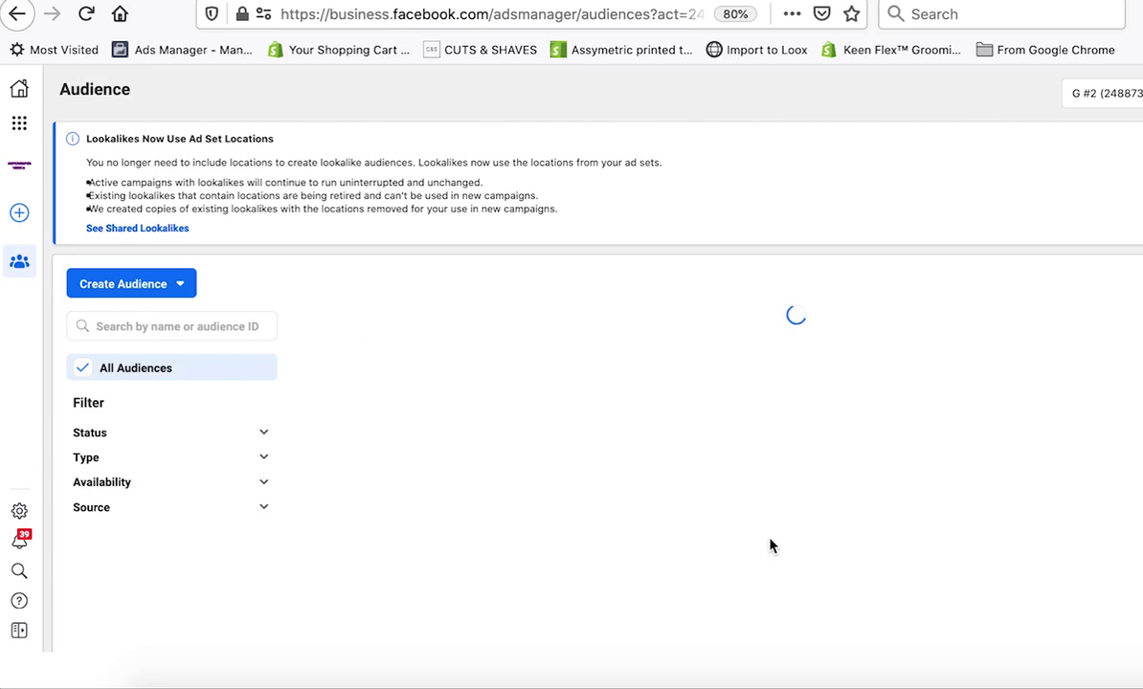
mouse_move(421, 365)
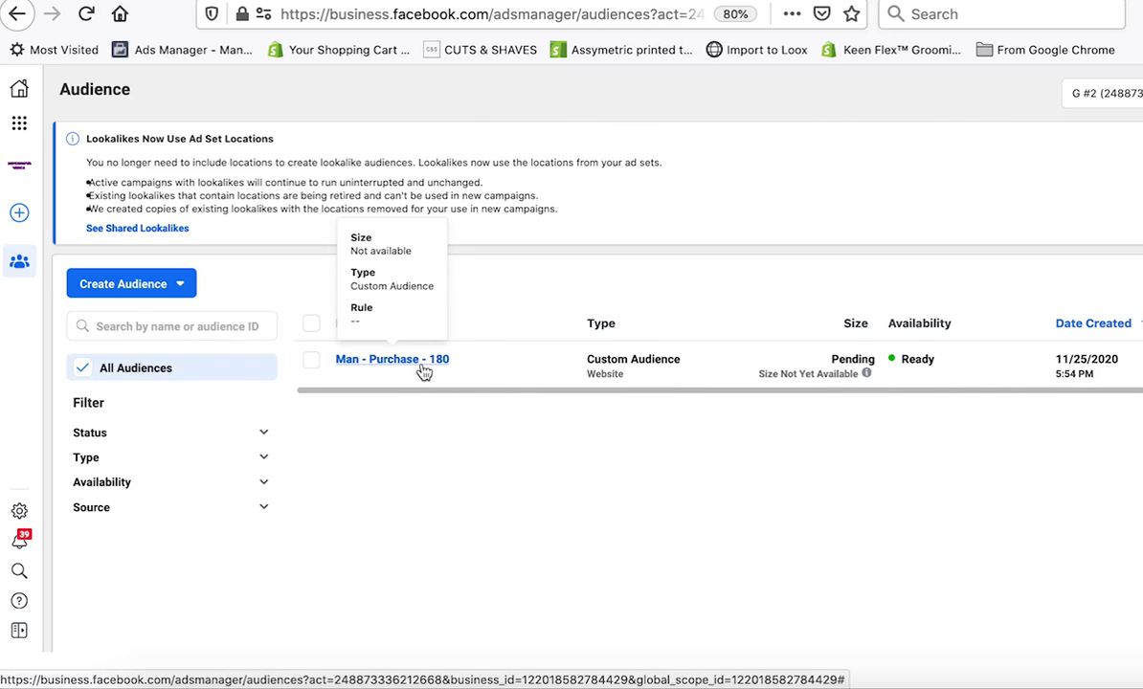
Start another website custom audience based on the ViewContent event of the Man pixel
left_click(182, 285)
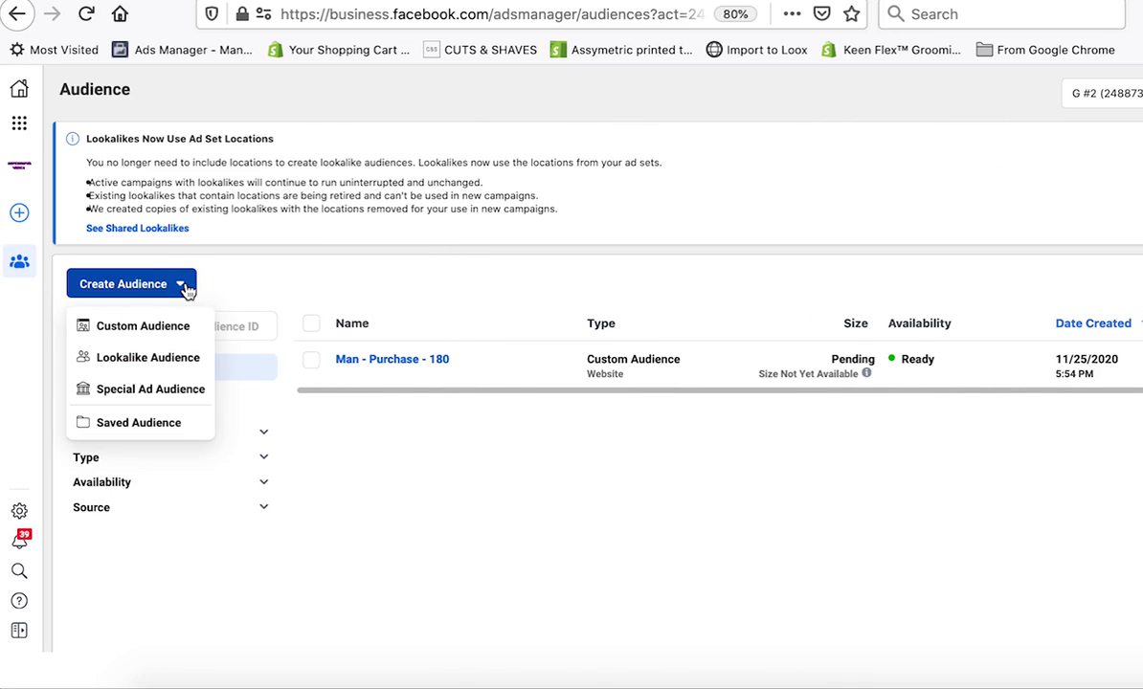
left_click(167, 329)
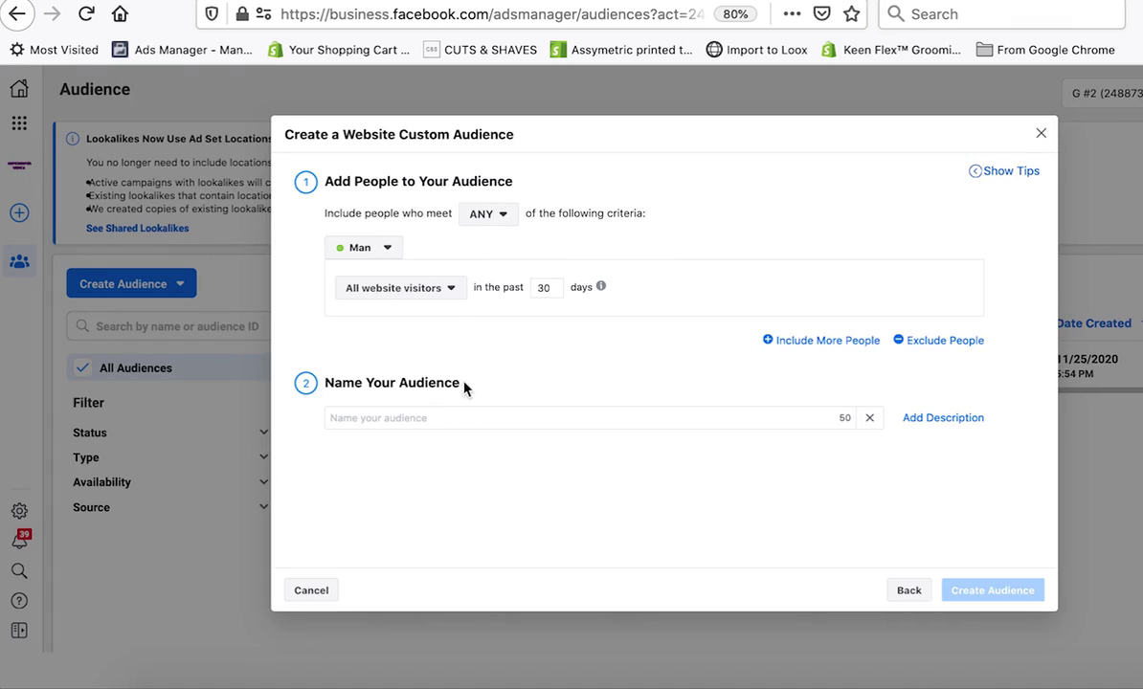
left_click(436, 296)
scroll(460, 431, "down", 3)
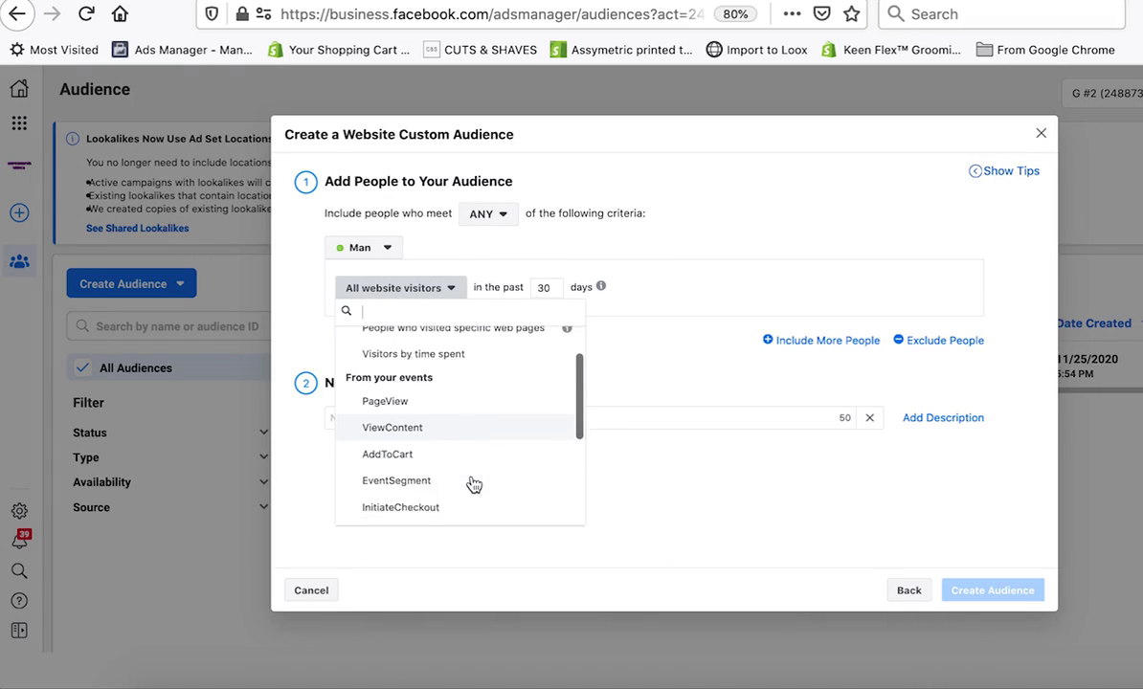
left_click(413, 392)
Name the audience "View Content - 180 Days", set its window to 180 days, and finish creating it
left_click(413, 434)
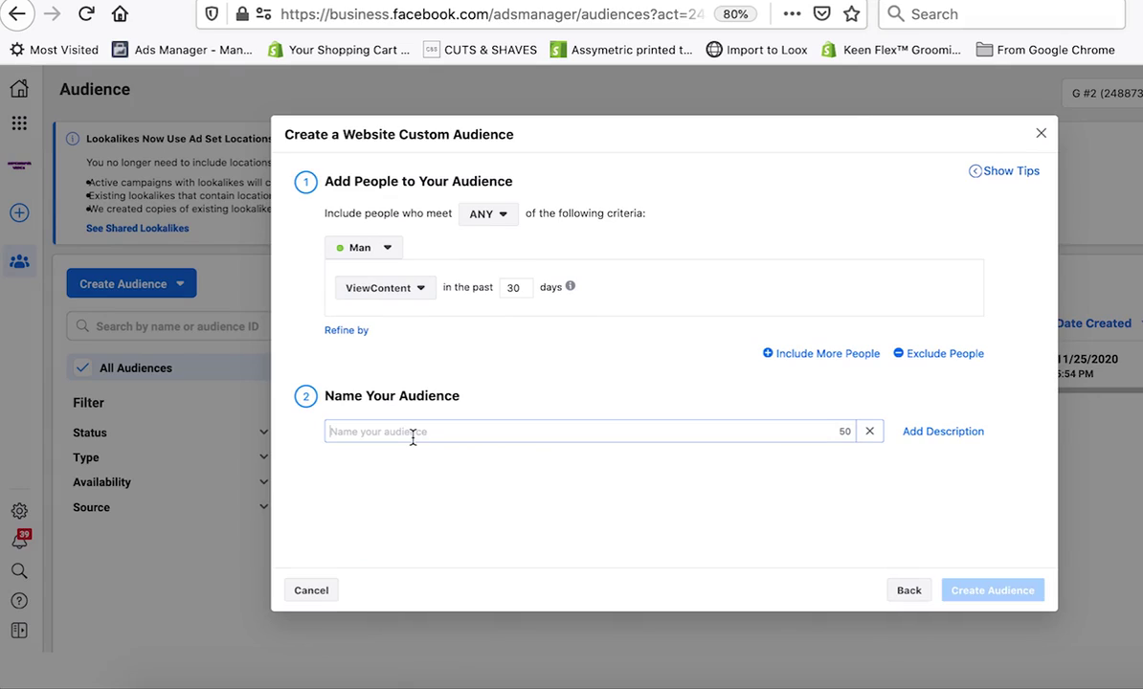
type("View Content")
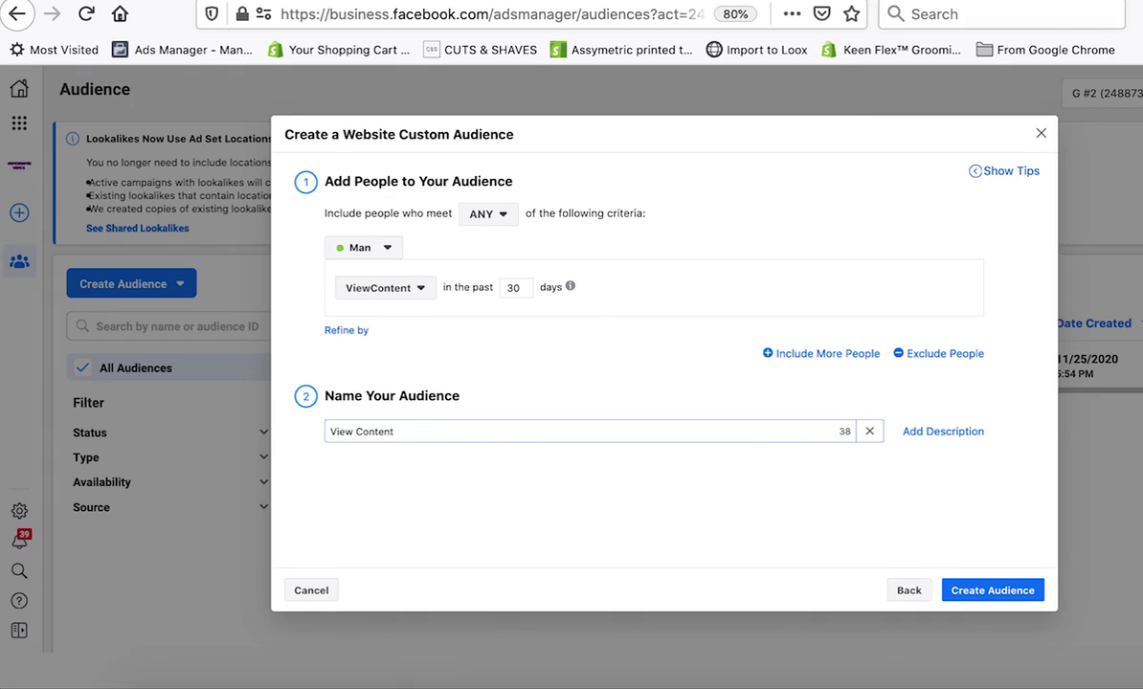
type(" - 180 Days")
double_click(511, 288)
type("180")
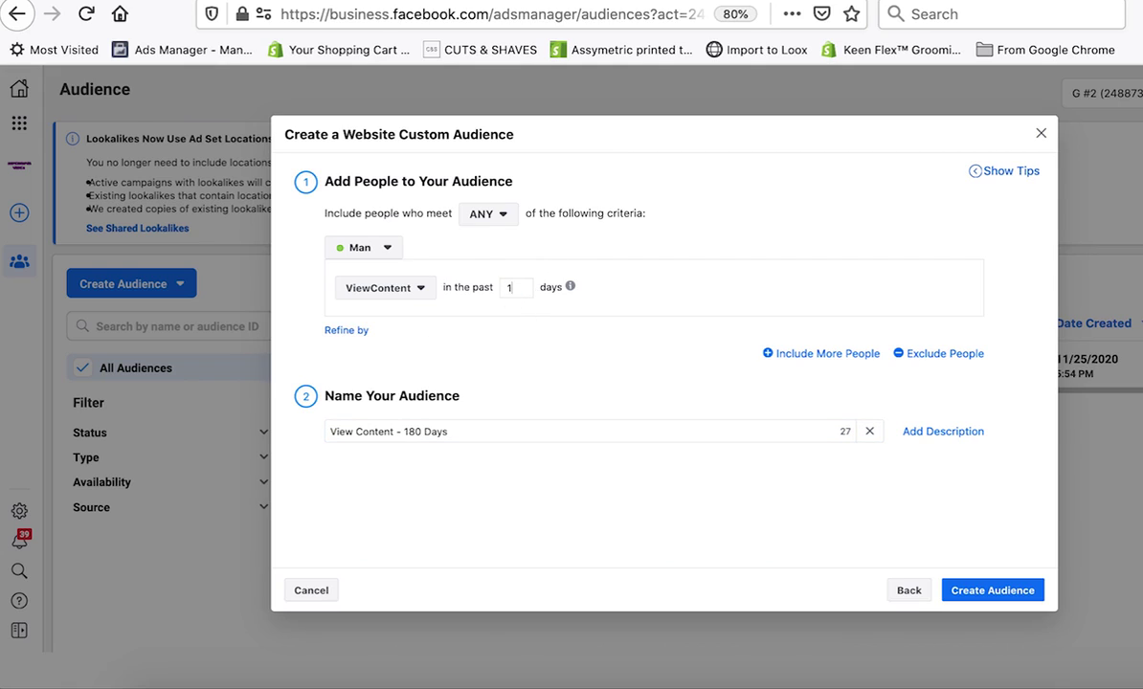
left_click(995, 587)
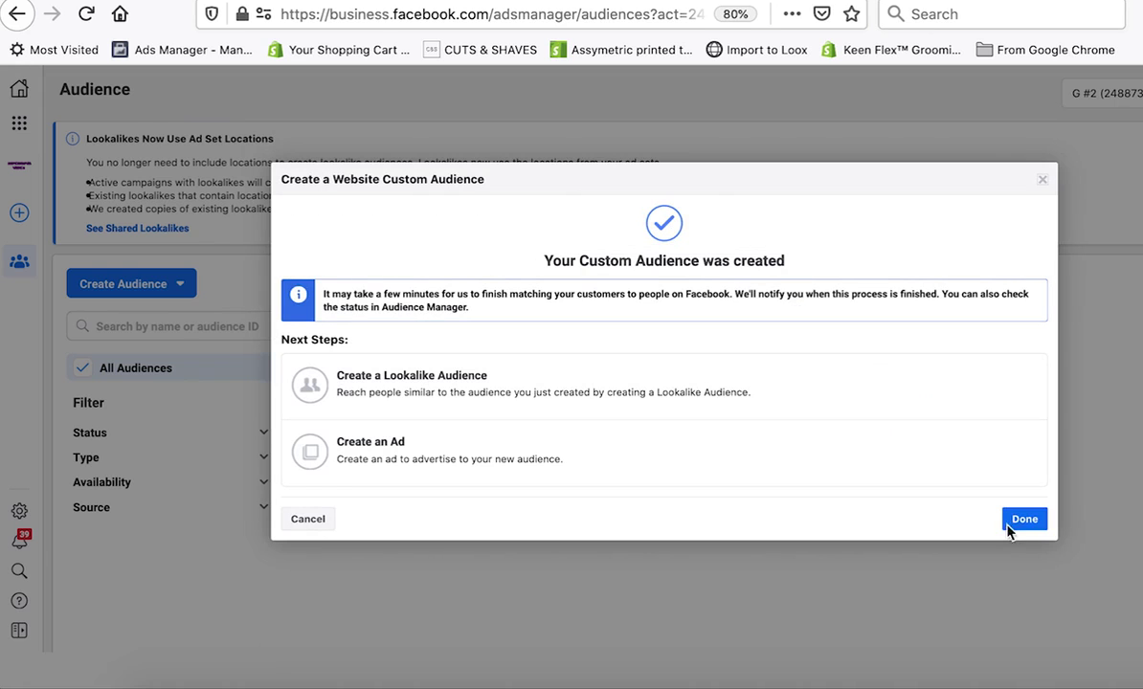
left_click(1022, 519)
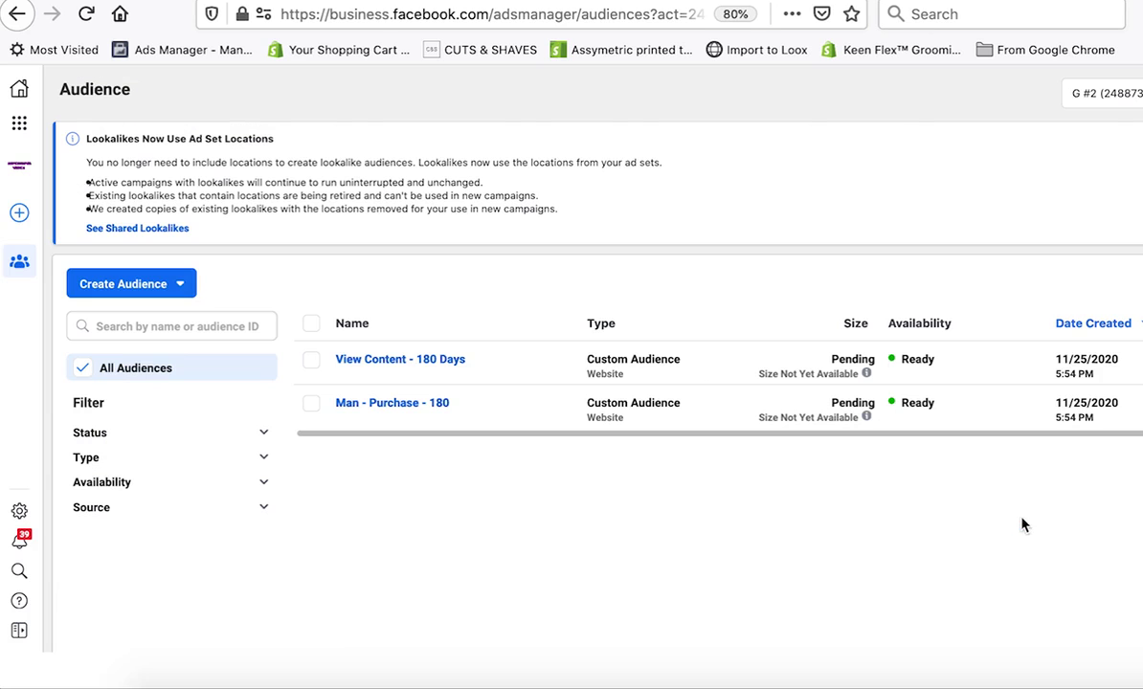
Start a further website custom audience based on the AddToCart event of the Man pixel
left_click(151, 284)
left_click(134, 326)
left_click(388, 209)
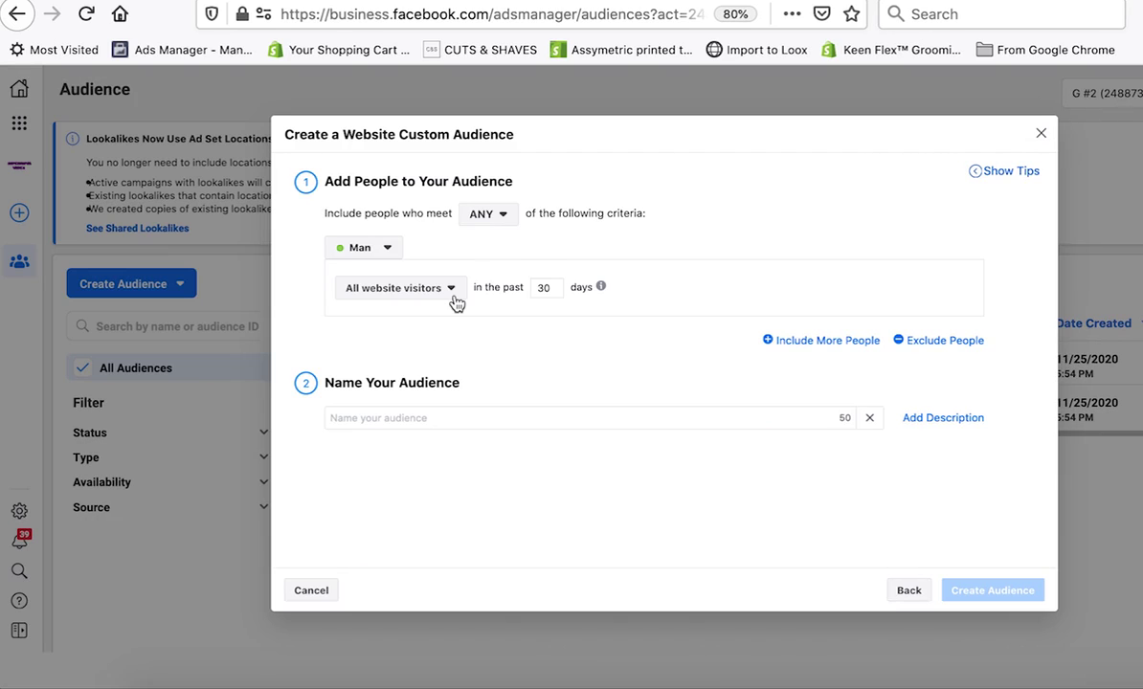
left_click(451, 289)
scroll(421, 402, "down", 2)
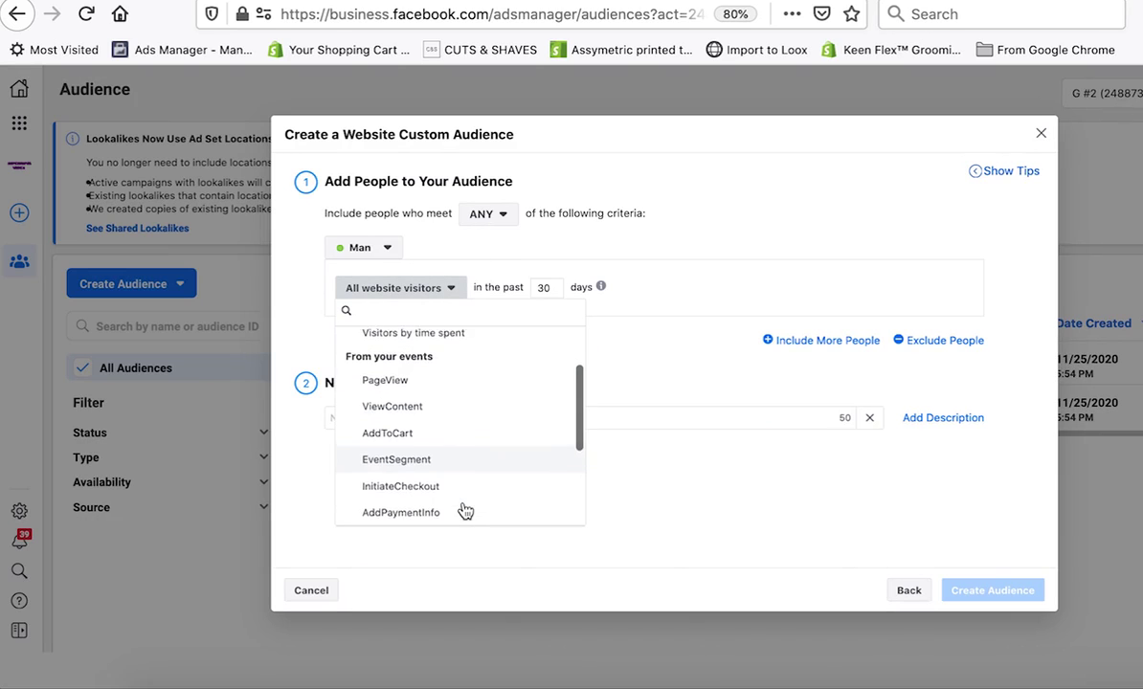
left_click(398, 430)
Create the AddToCart event audience under the name "Add To Cart 180 Carts"
left_click(417, 427)
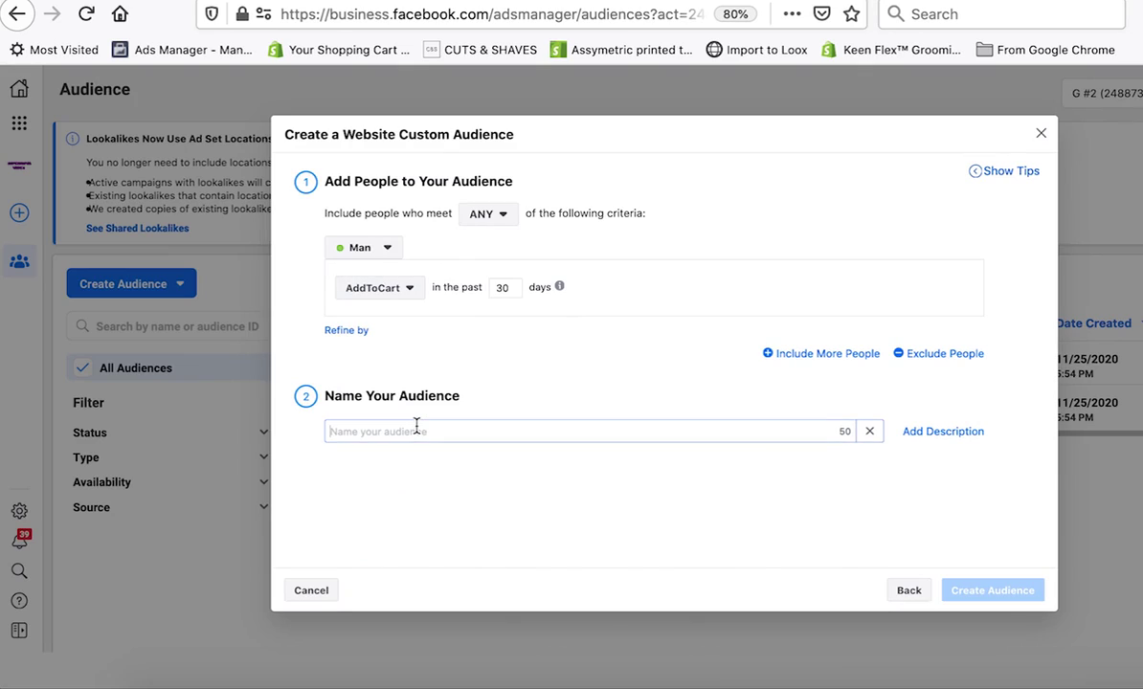
type("Add To Cart ")
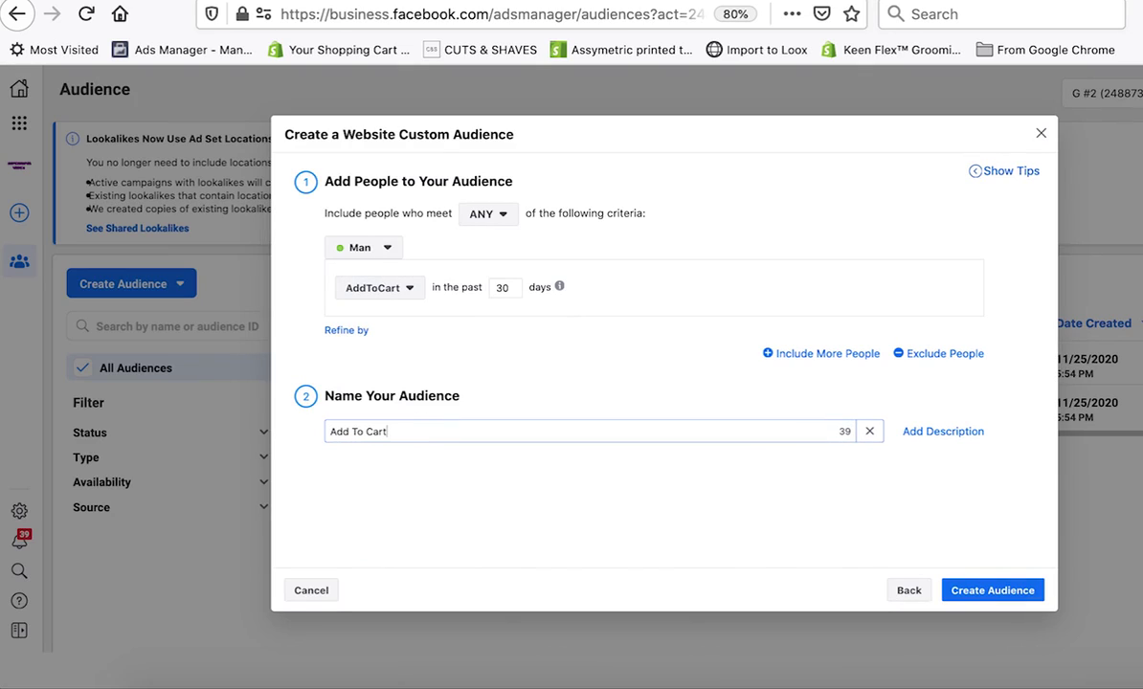
type("180 Carts")
left_click(1007, 592)
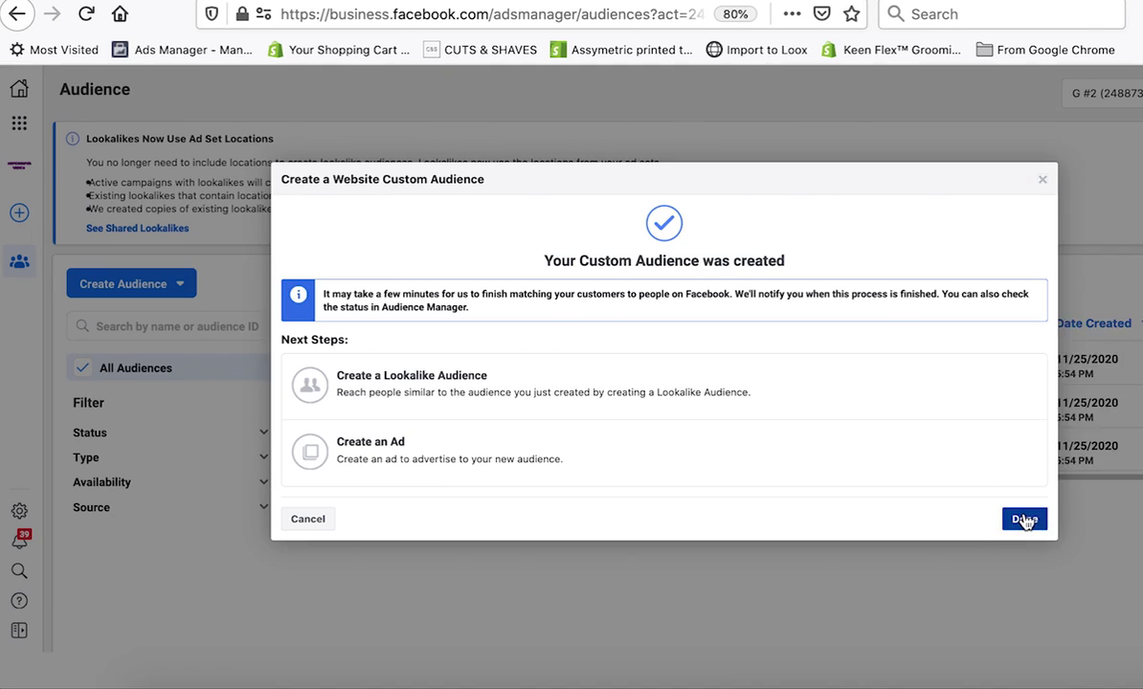
left_click(1017, 521)
Start another website custom audience based on the InitiateCheckout event of the Man pixel
left_click(113, 285)
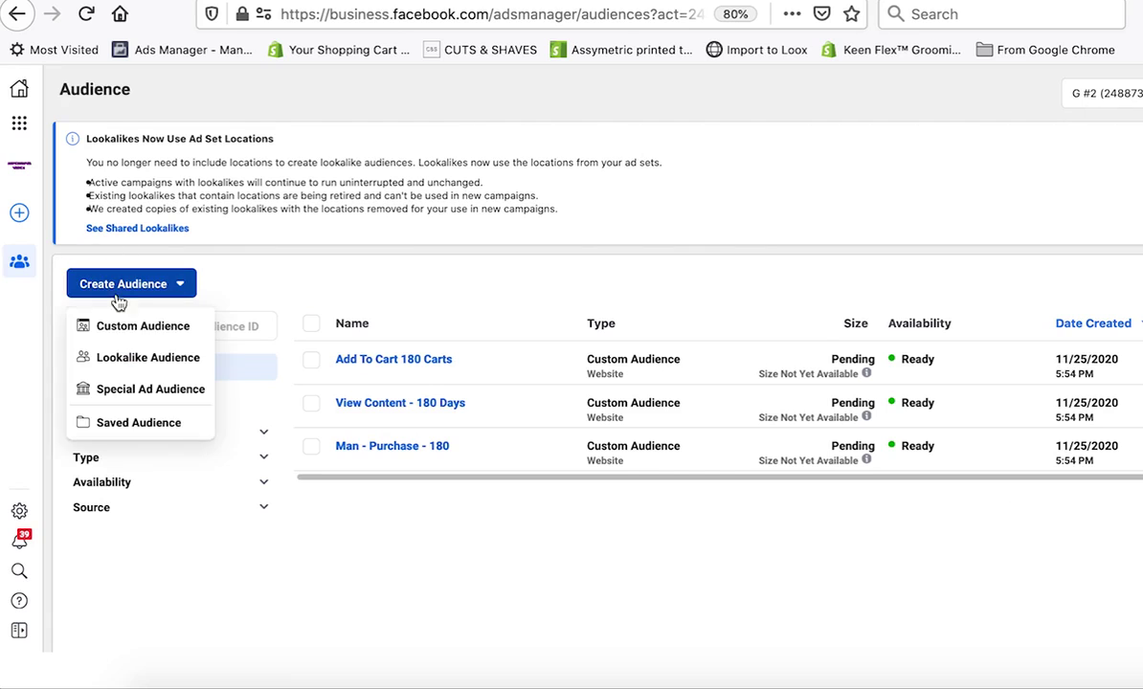
left_click(131, 326)
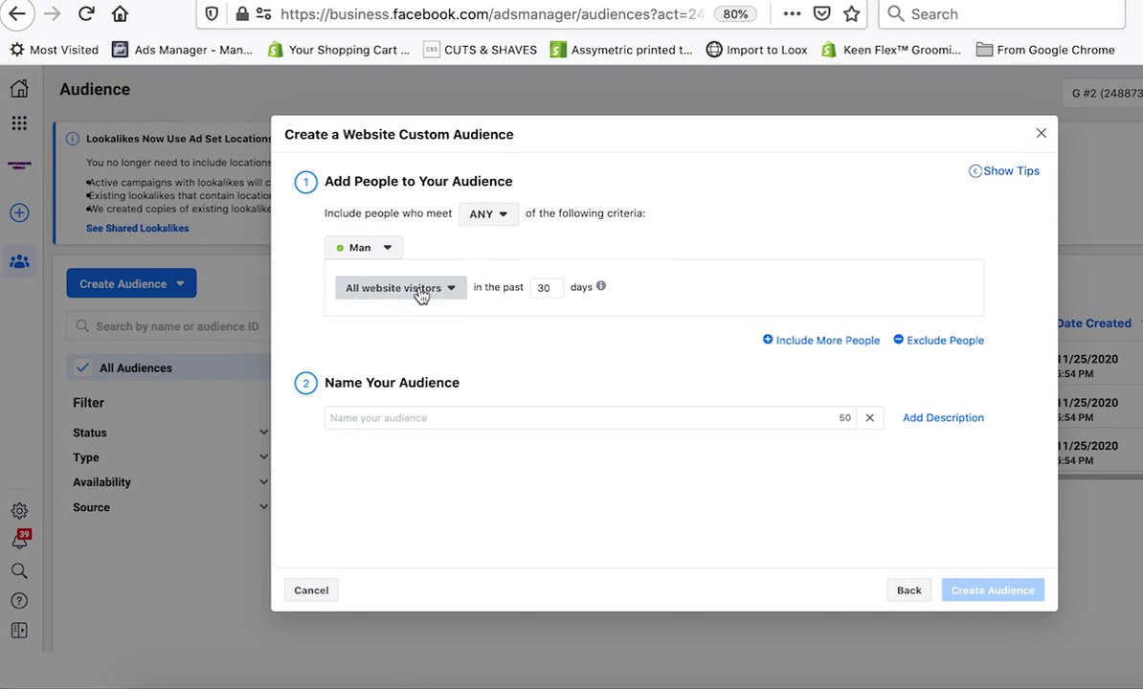
left_click(422, 290)
scroll(453, 444, "down", 5)
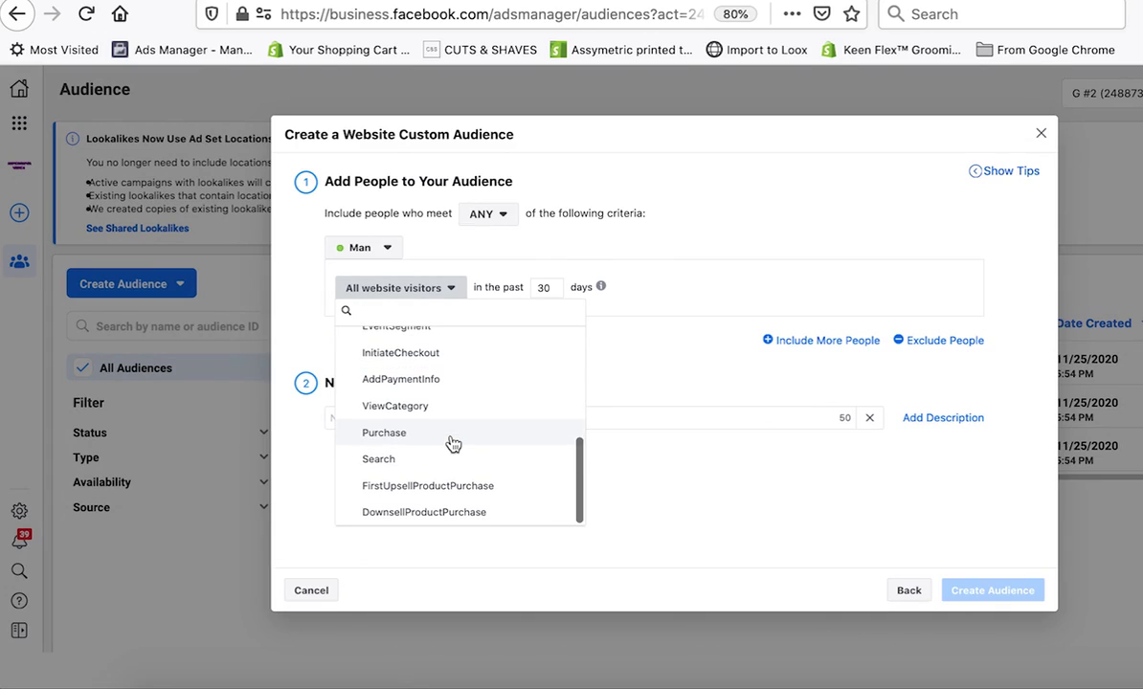
scroll(445, 471, "up", 5)
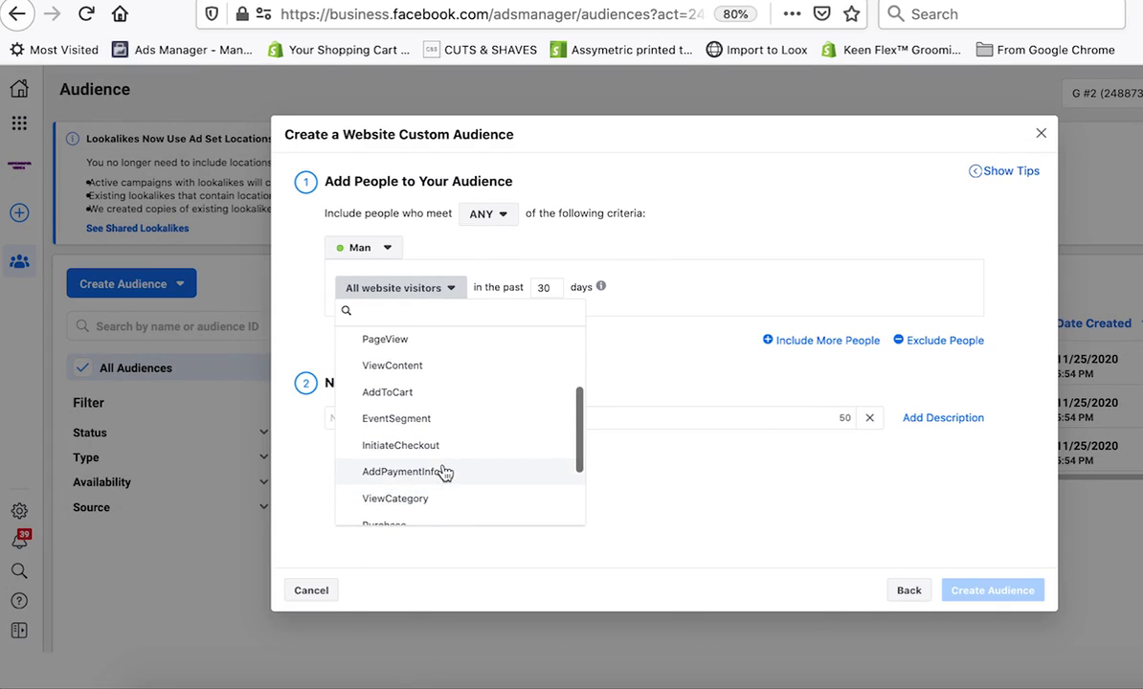
scroll(444, 471, "down", 3)
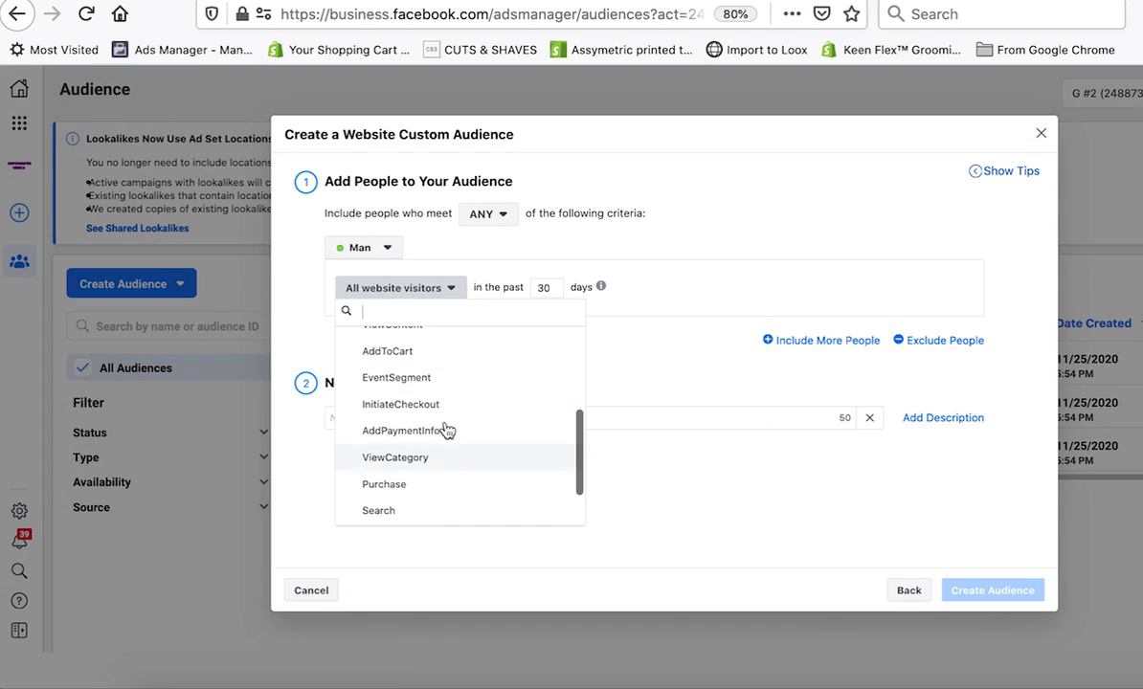
left_click(441, 412)
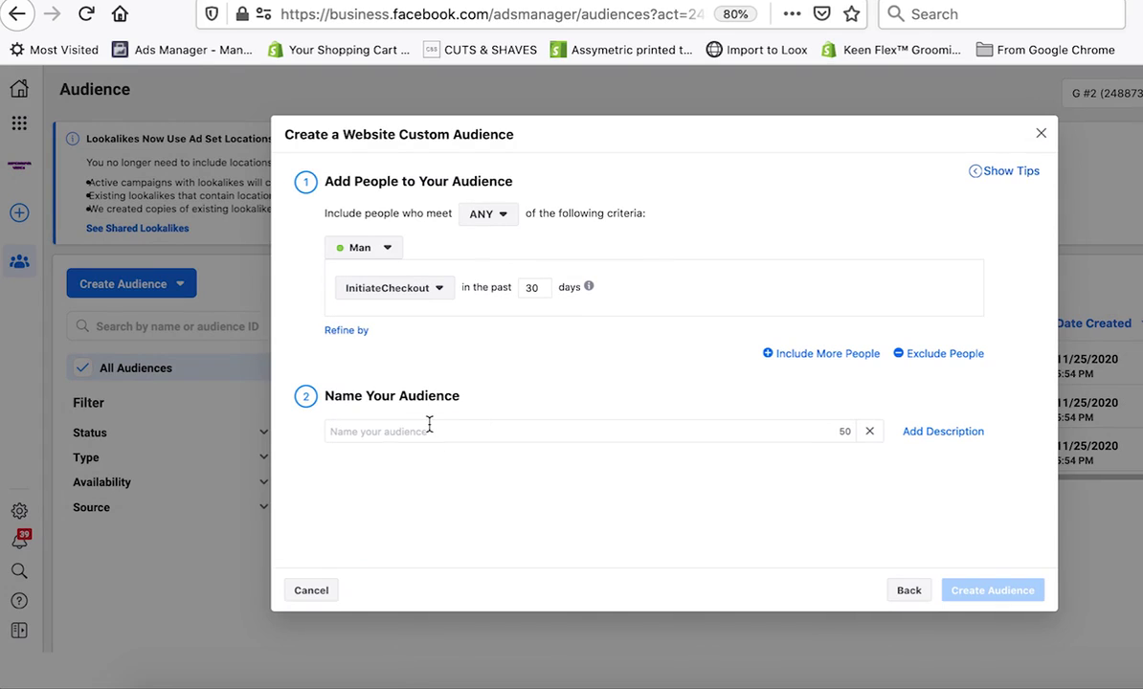
Name the audience "Intiate Checkout - 180 days", set its window to 180 days, and finish creating it
left_click(429, 425)
type("Intiat")
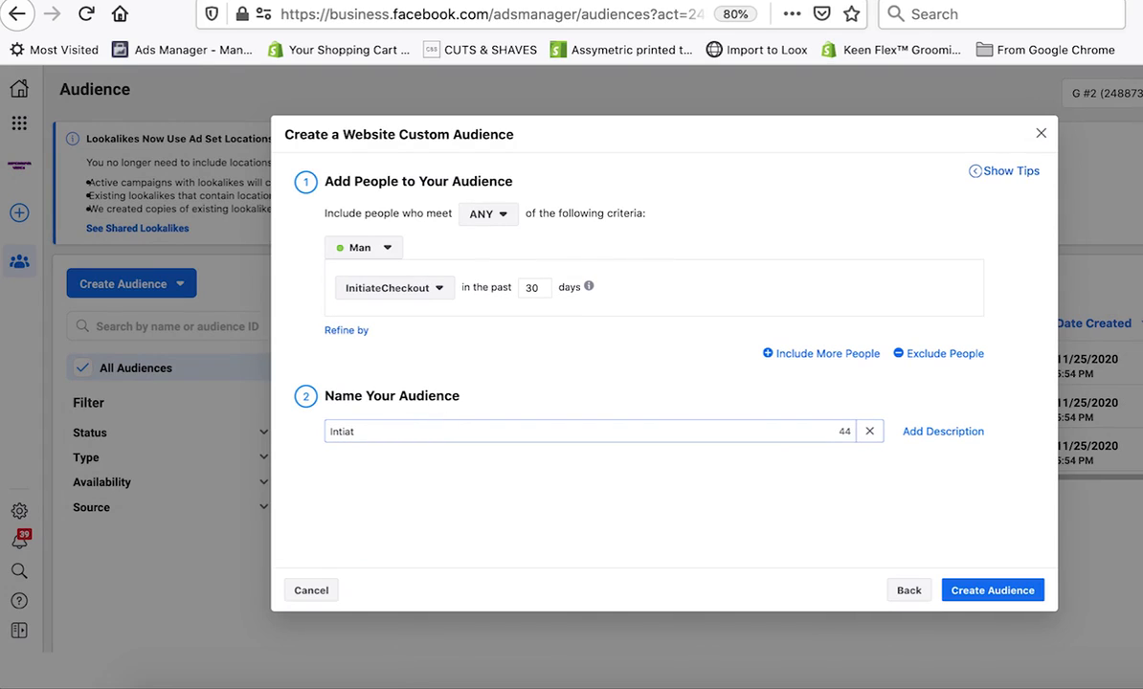
type("e Checkout - 180 days")
left_click(545, 288)
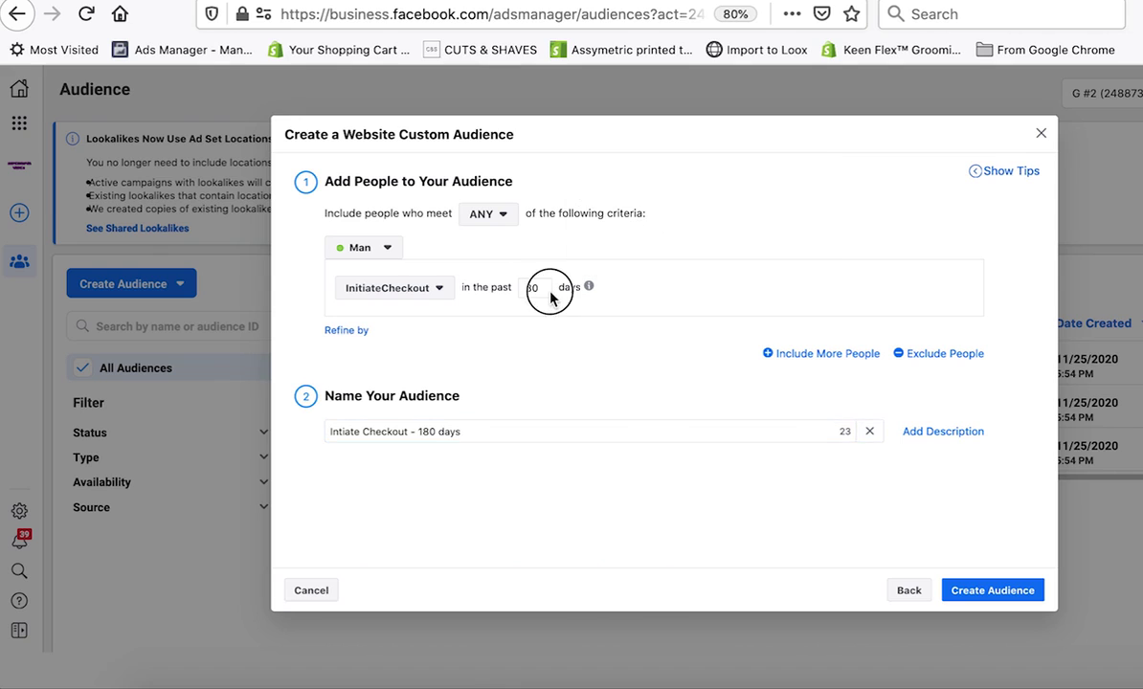
double_click(534, 287)
type("180")
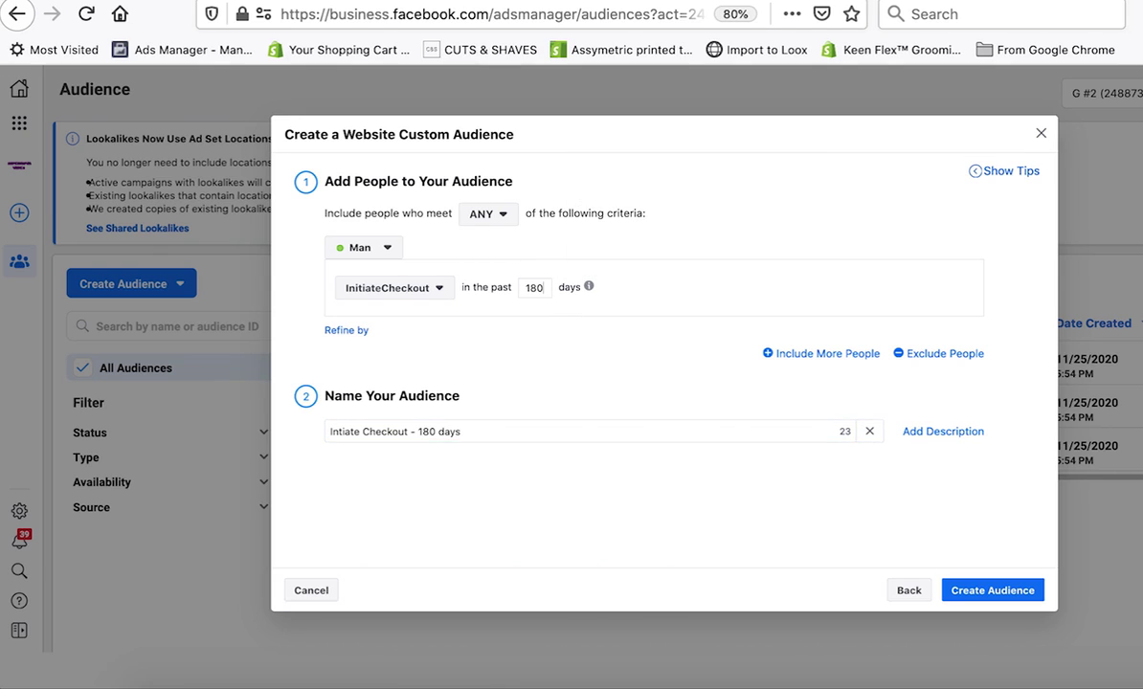
left_click(988, 595)
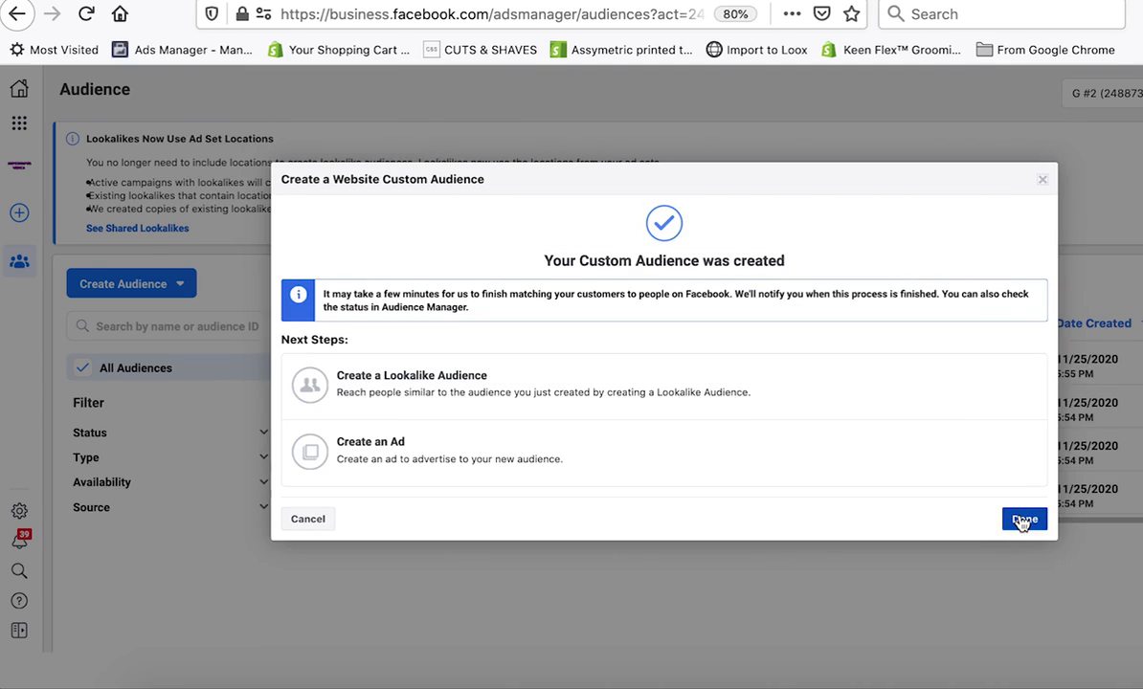
left_click(1022, 519)
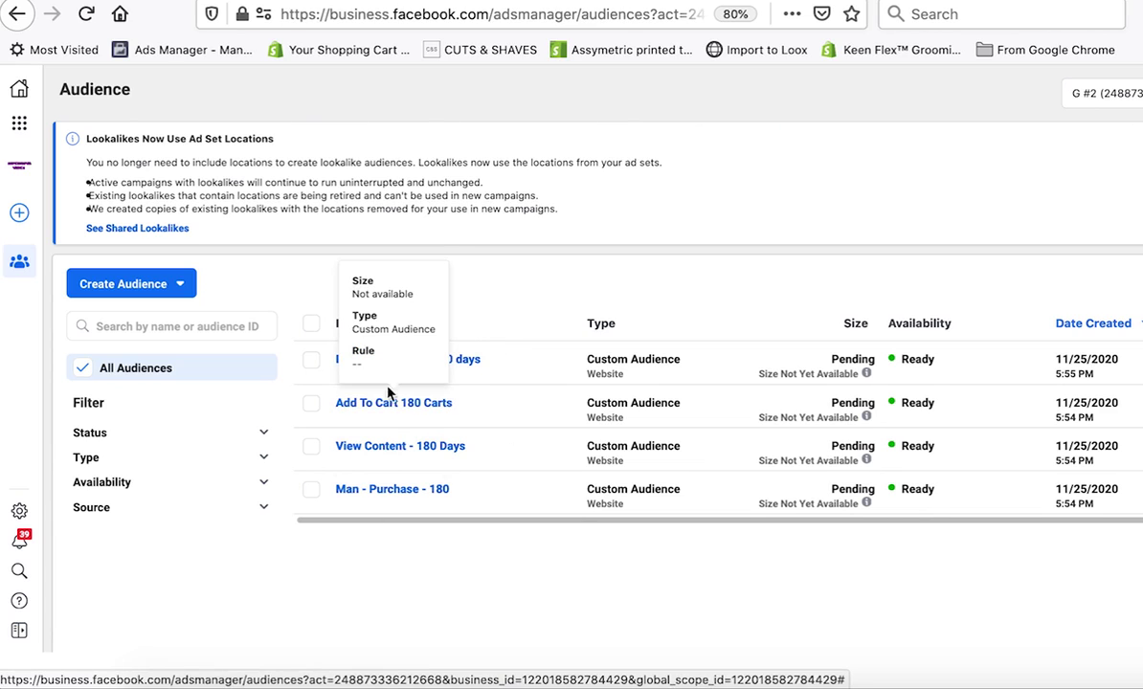
Start a custom audience from a customer list and specify that the list includes a customer value column
left_click(175, 293)
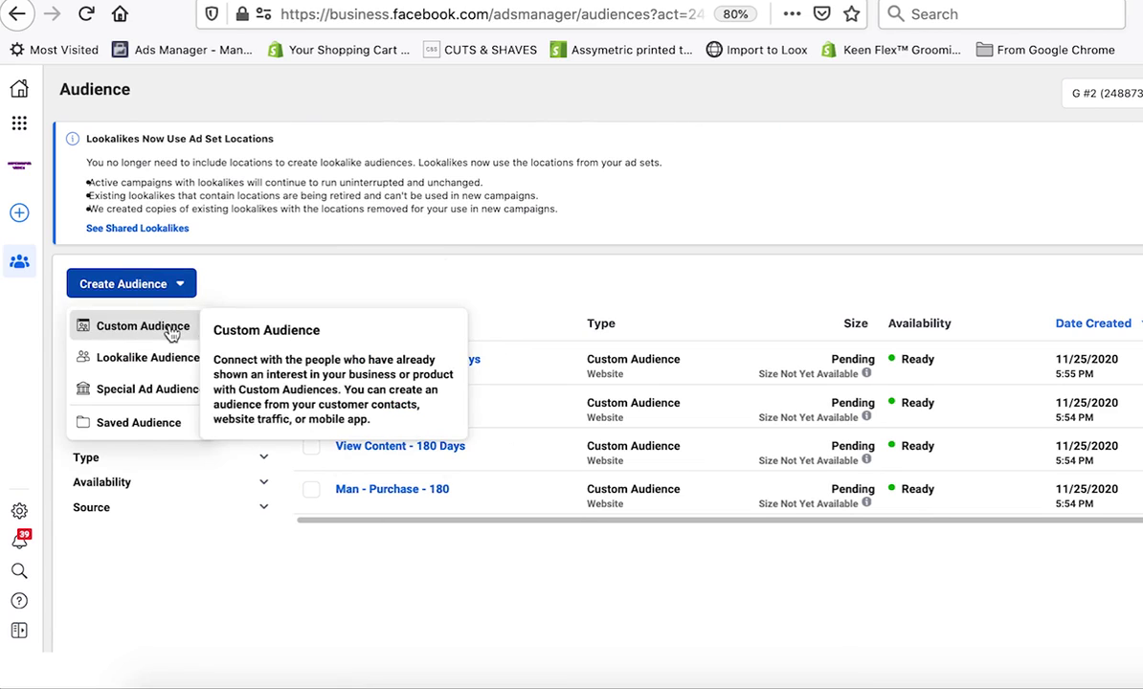
left_click(171, 326)
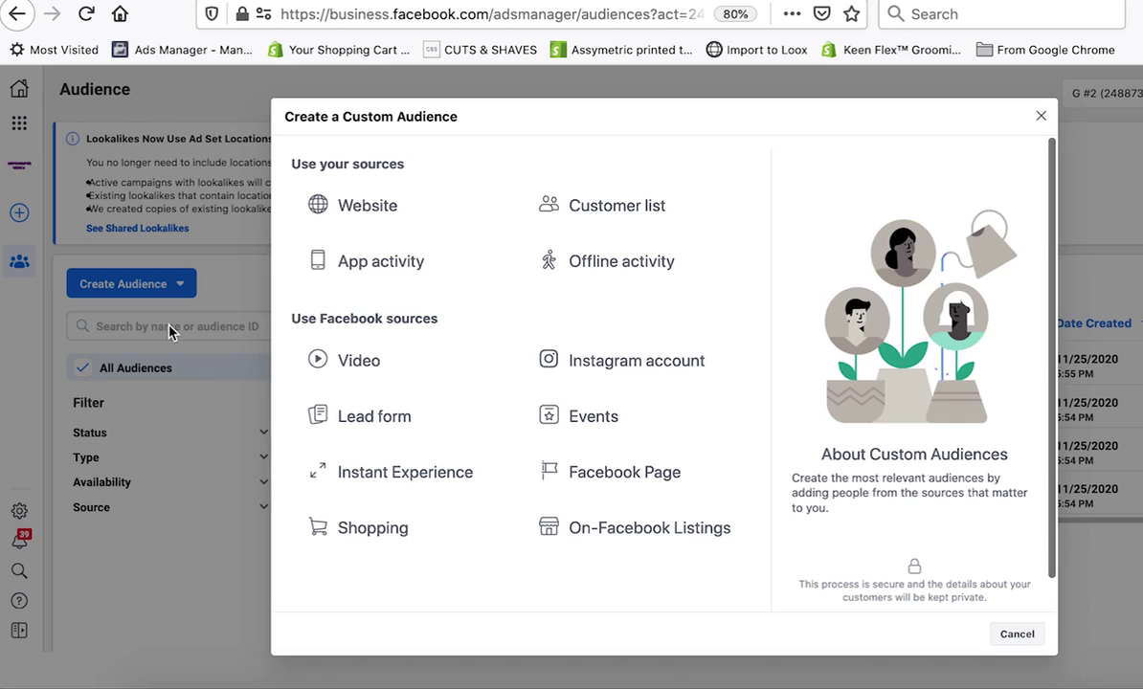
left_click(609, 213)
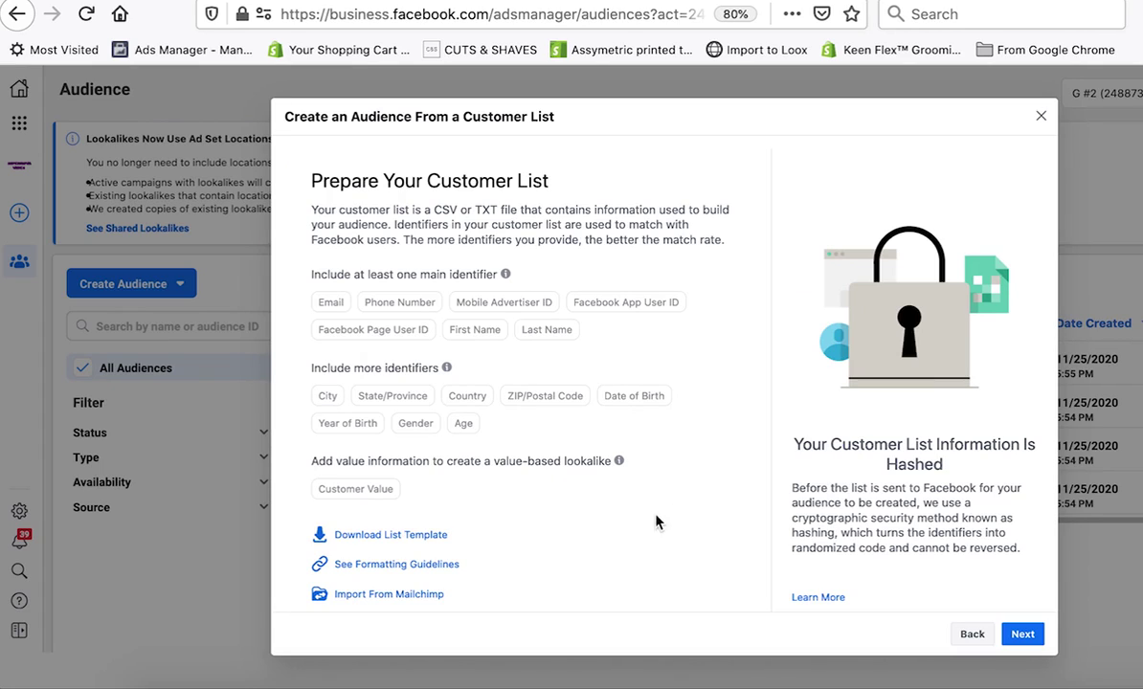
scroll(791, 492, "down", 1)
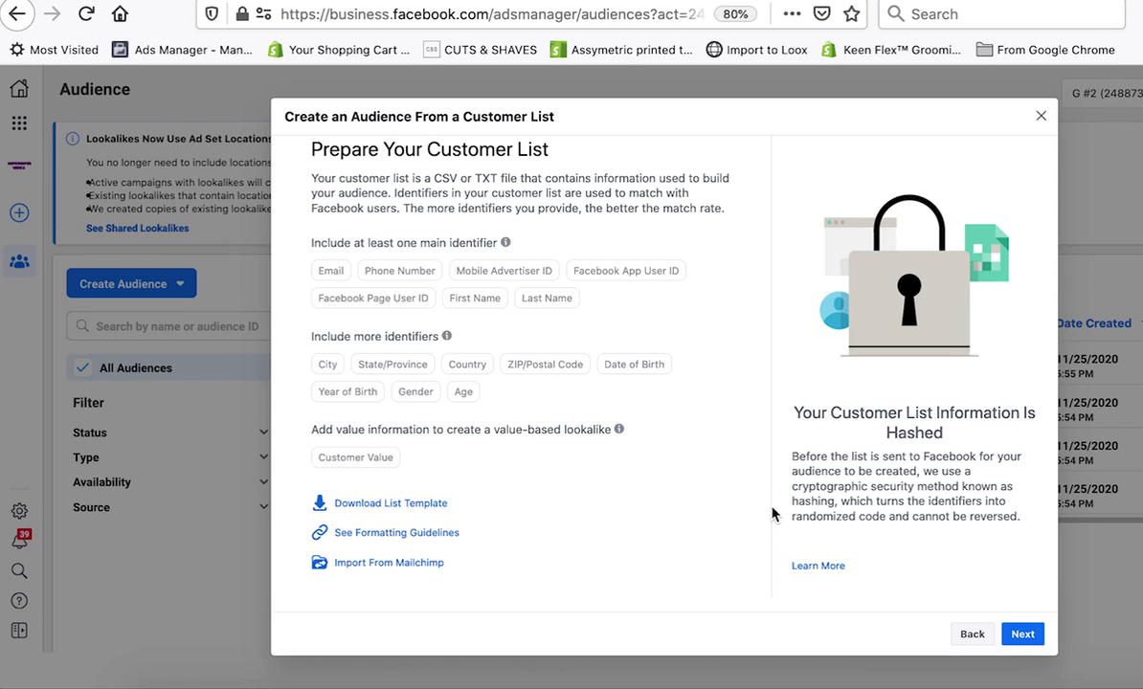
left_click(1021, 632)
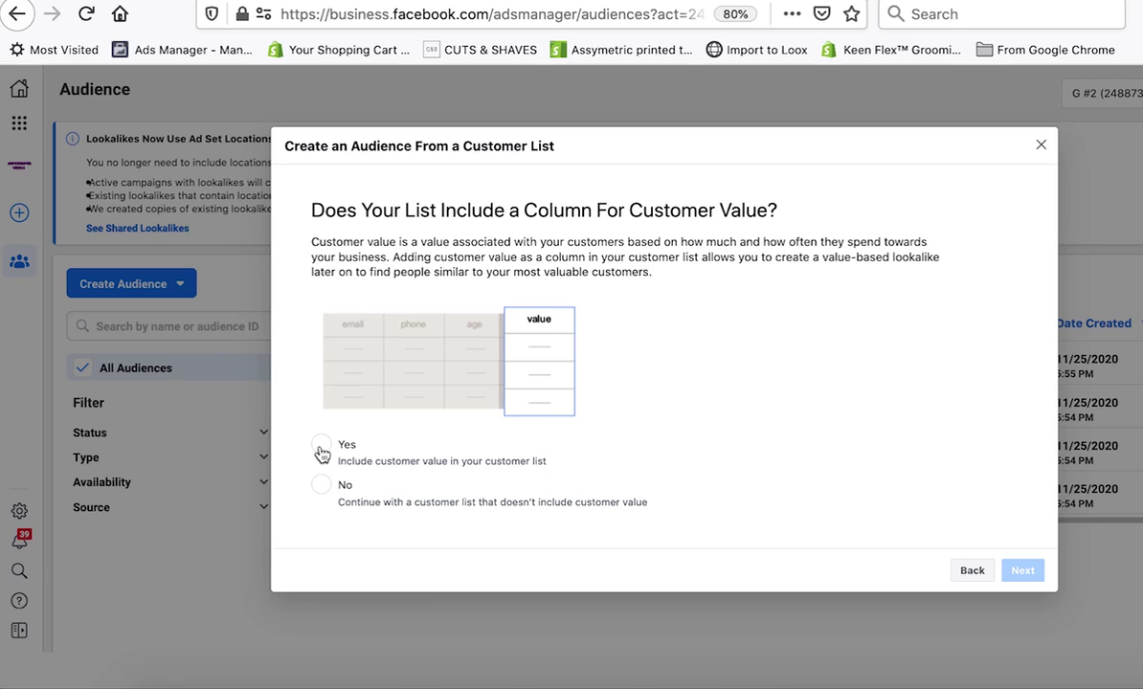
left_click(322, 449)
left_click(1035, 574)
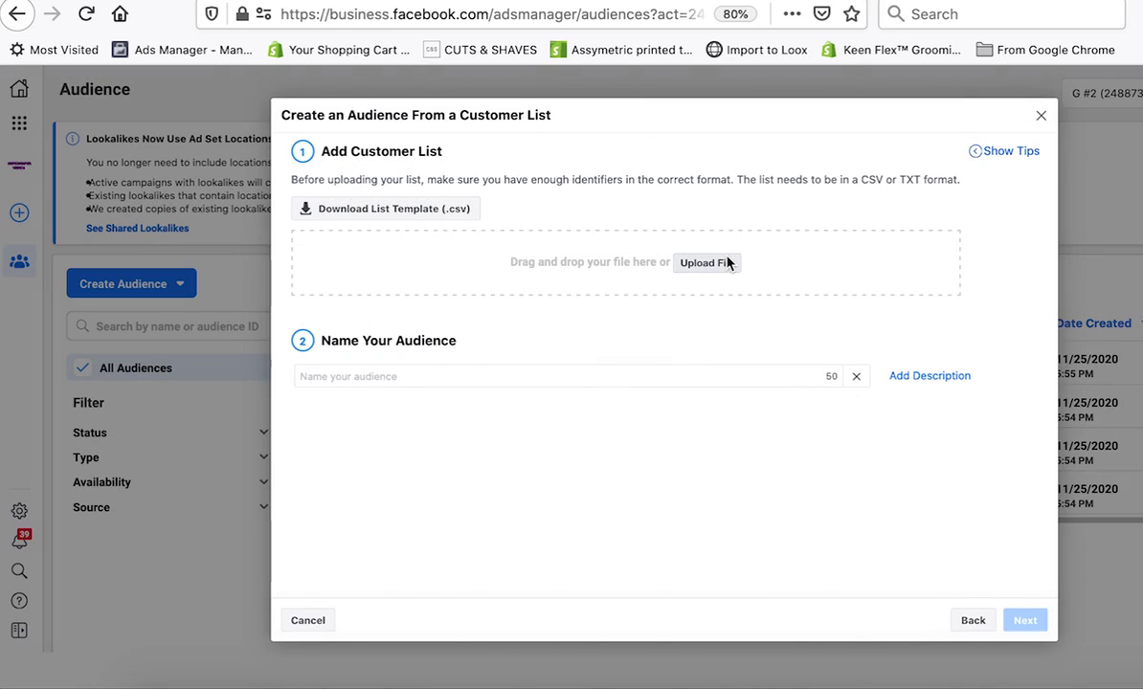
Find the "Beard Master List_May5" file by searching for "beard list" and add it as the audience's customer list
left_click(727, 262)
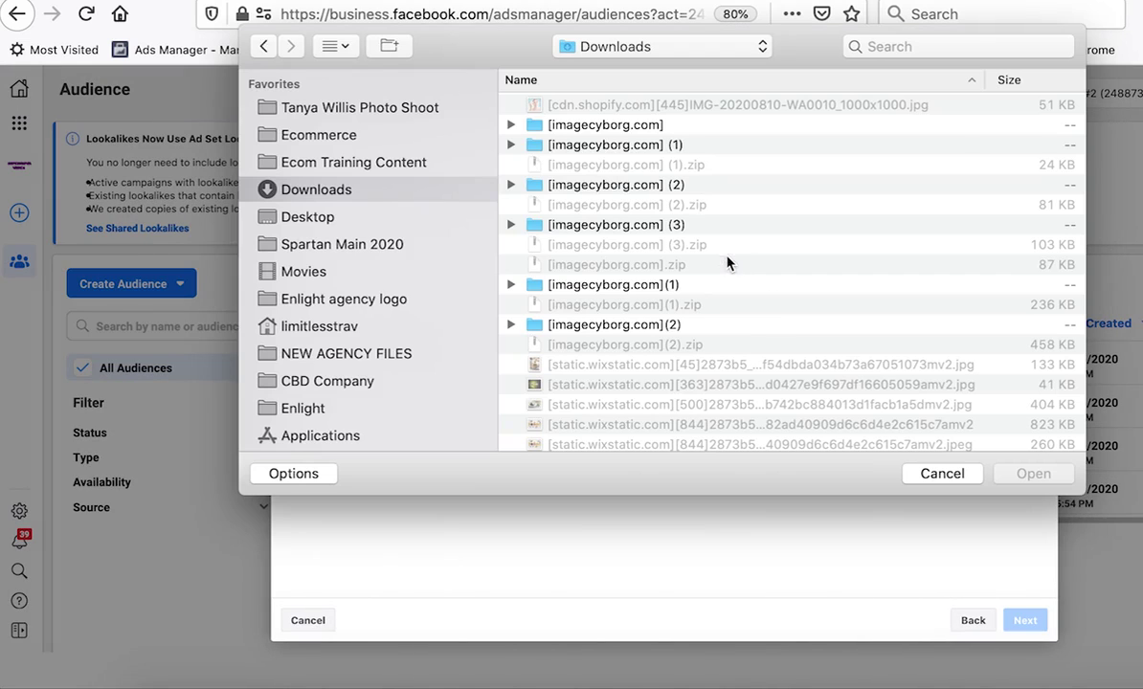
left_click(884, 48)
type("beard")
type("list")
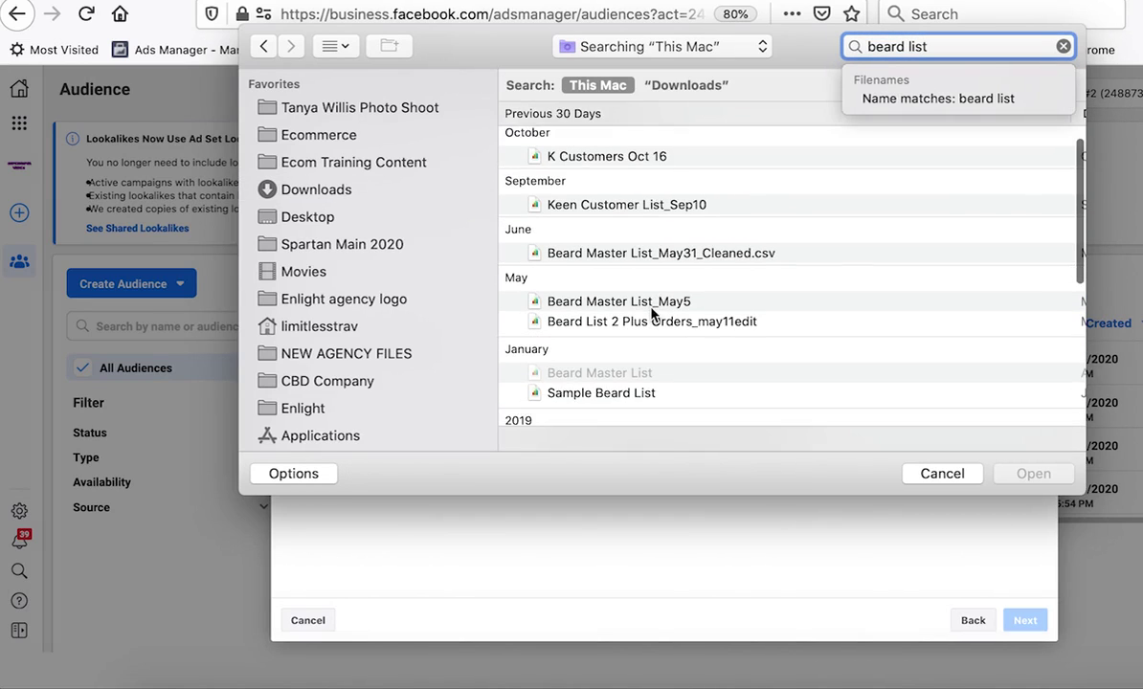
scroll(647, 306, "down", 1)
left_click(635, 278)
left_click(636, 281)
left_click(1015, 475)
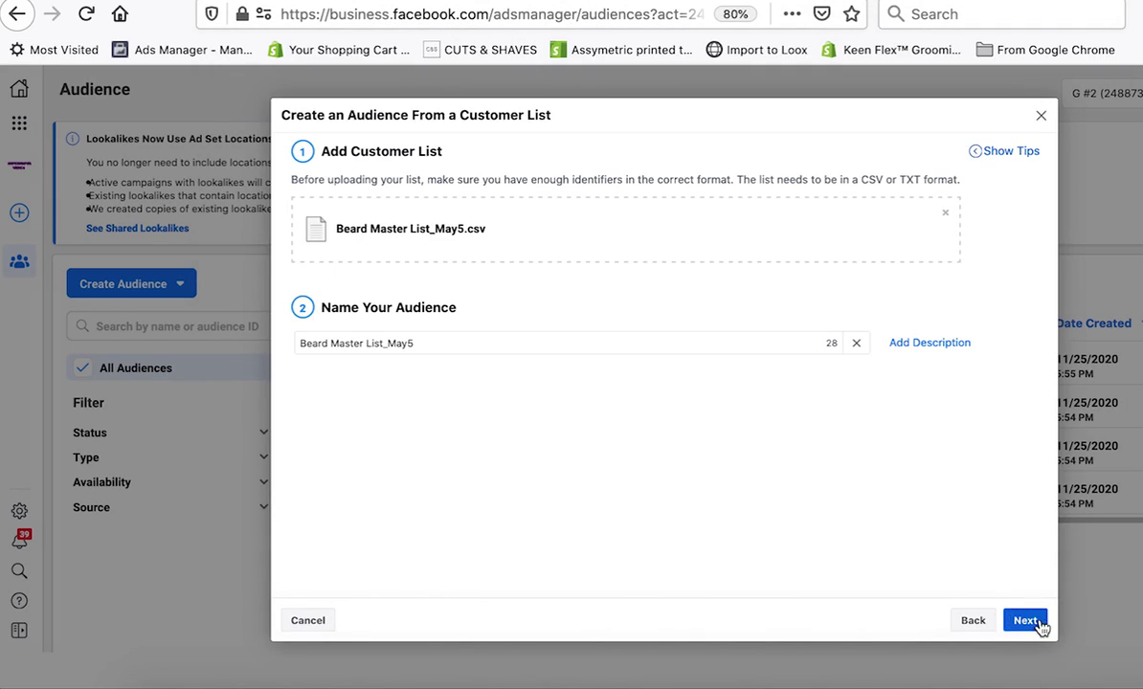
left_click(1040, 618)
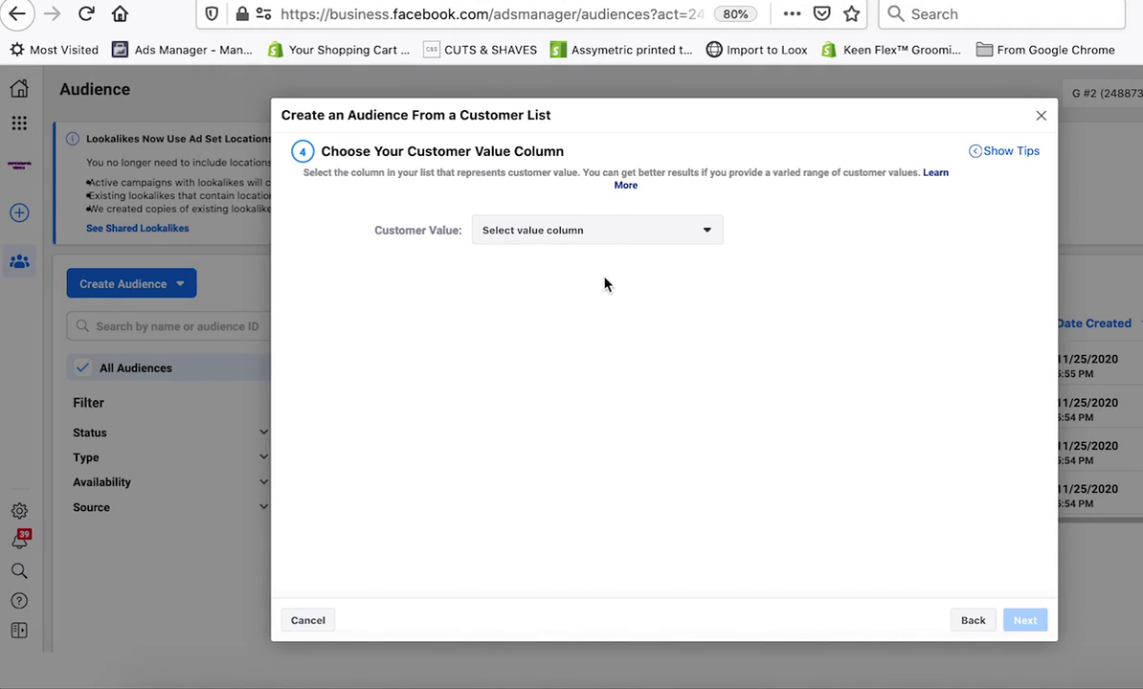
Choose Total Spent as the customer value column and continue to the identifier mapping
left_click(584, 240)
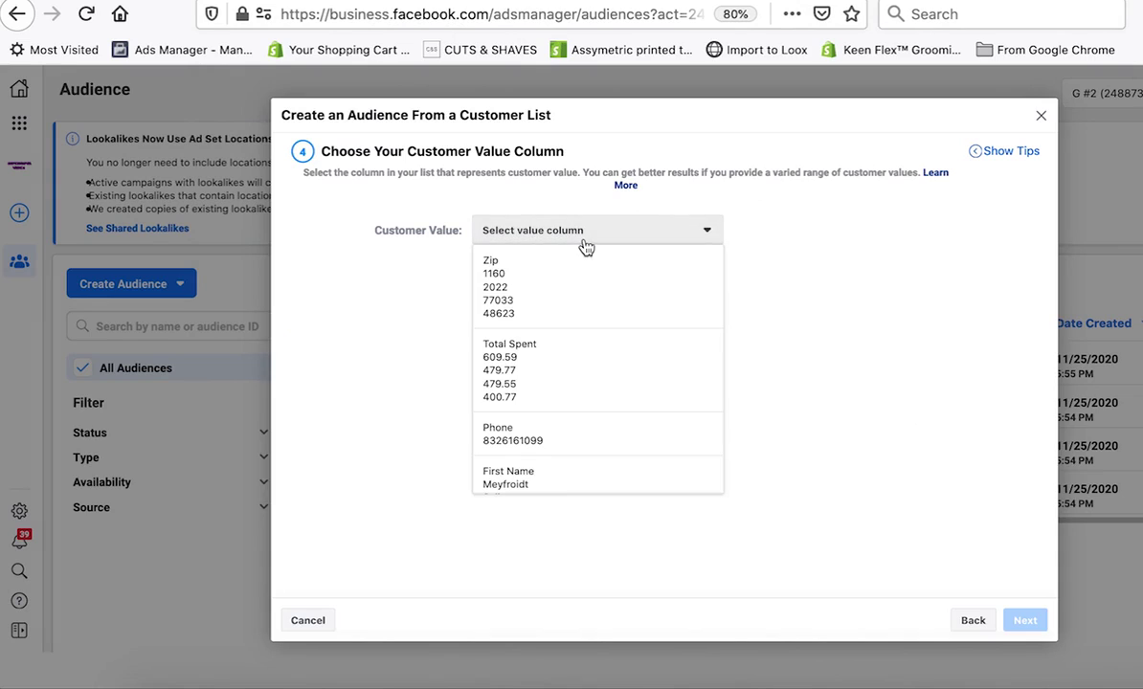
left_click(524, 381)
left_click(1022, 620)
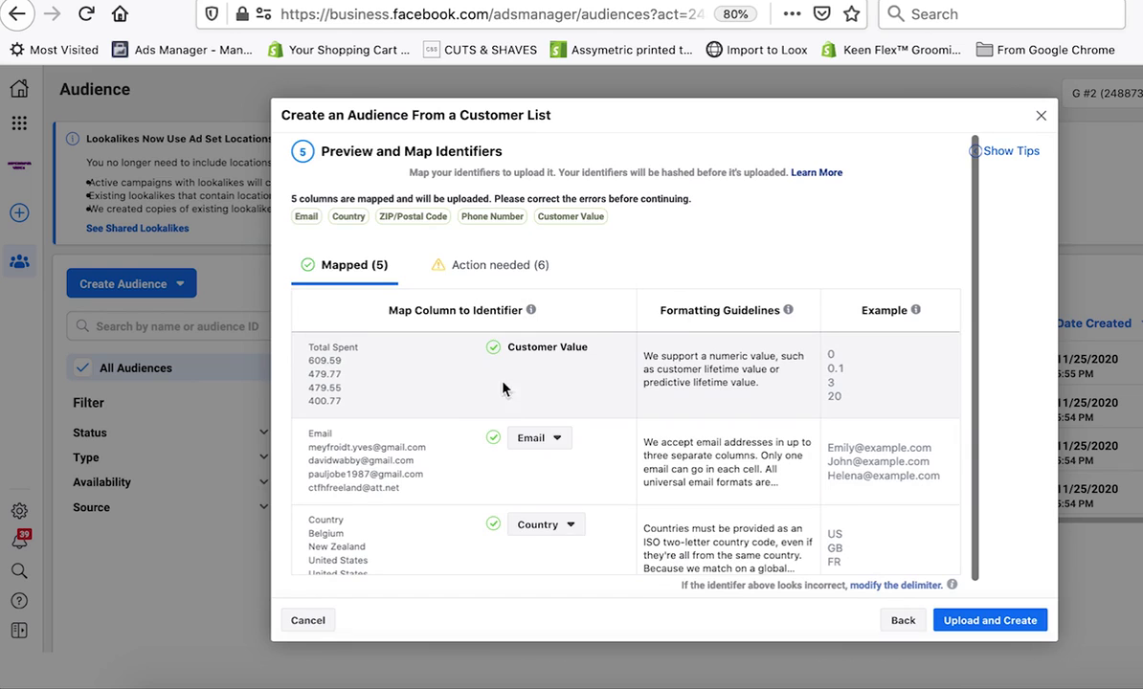
Among the columns needing action, map First Name and Last Name to their matching identifiers
scroll(395, 409, "down", 5)
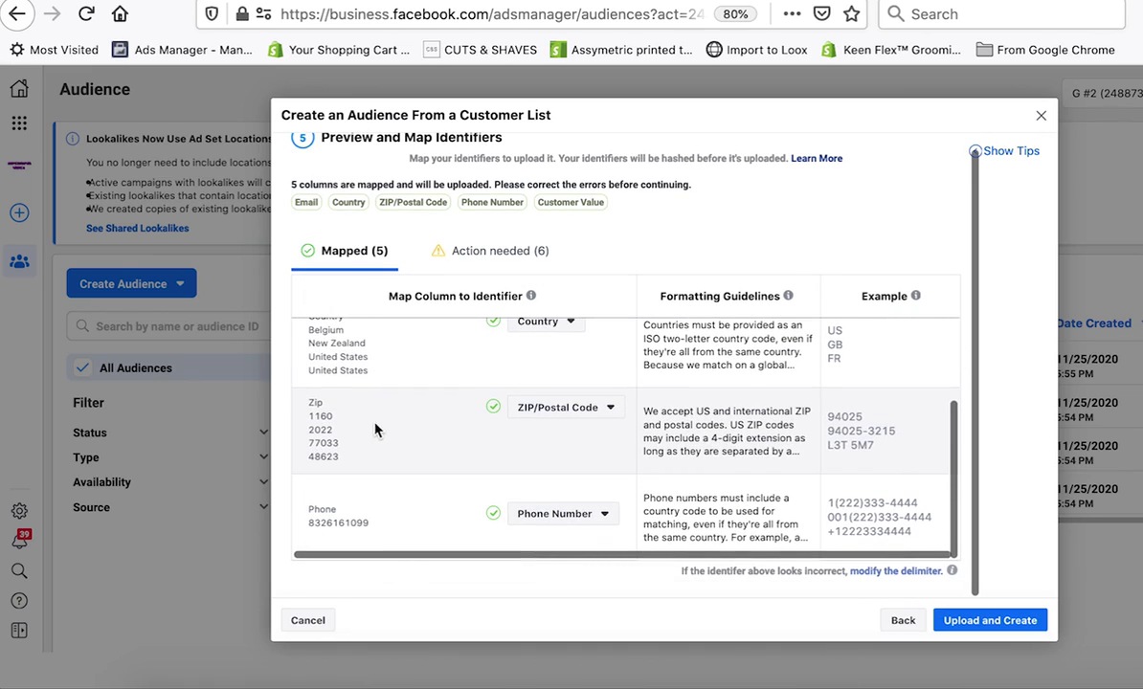
left_click(474, 254)
scroll(459, 364, "up", 3)
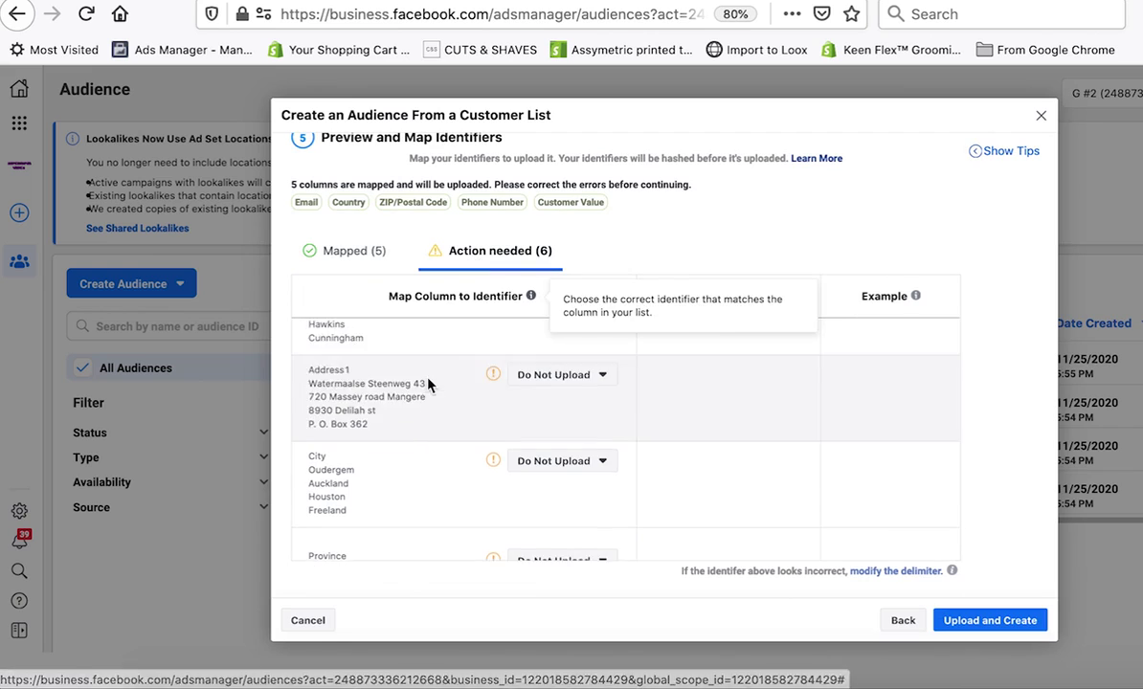
left_click(579, 351)
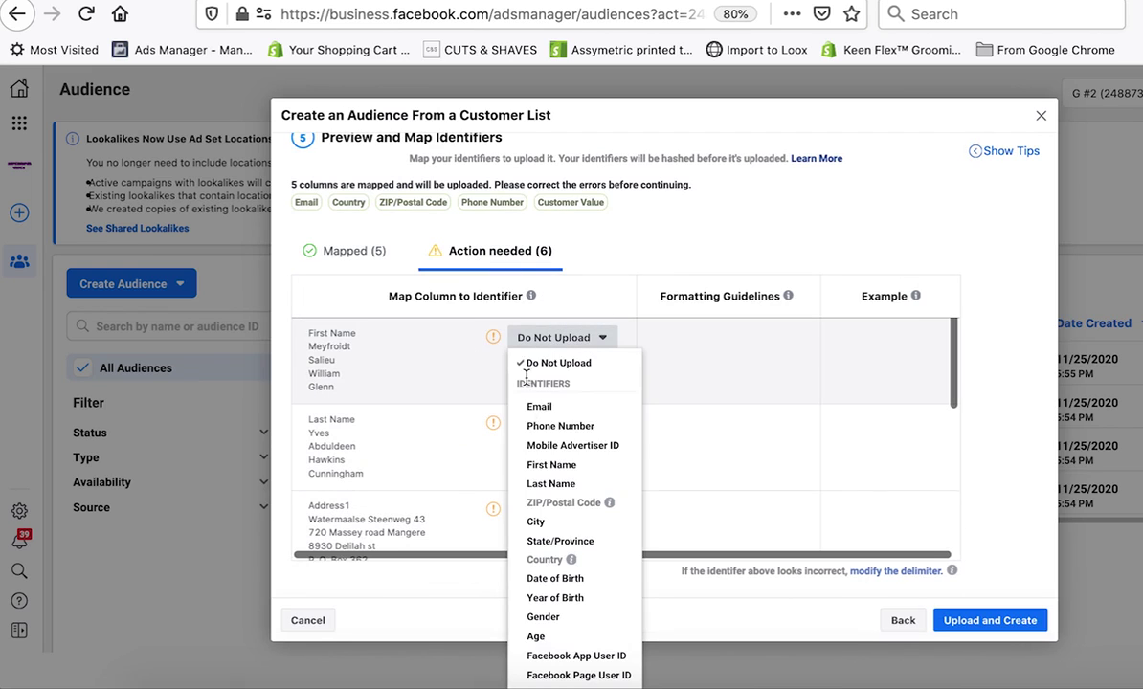
left_click(560, 466)
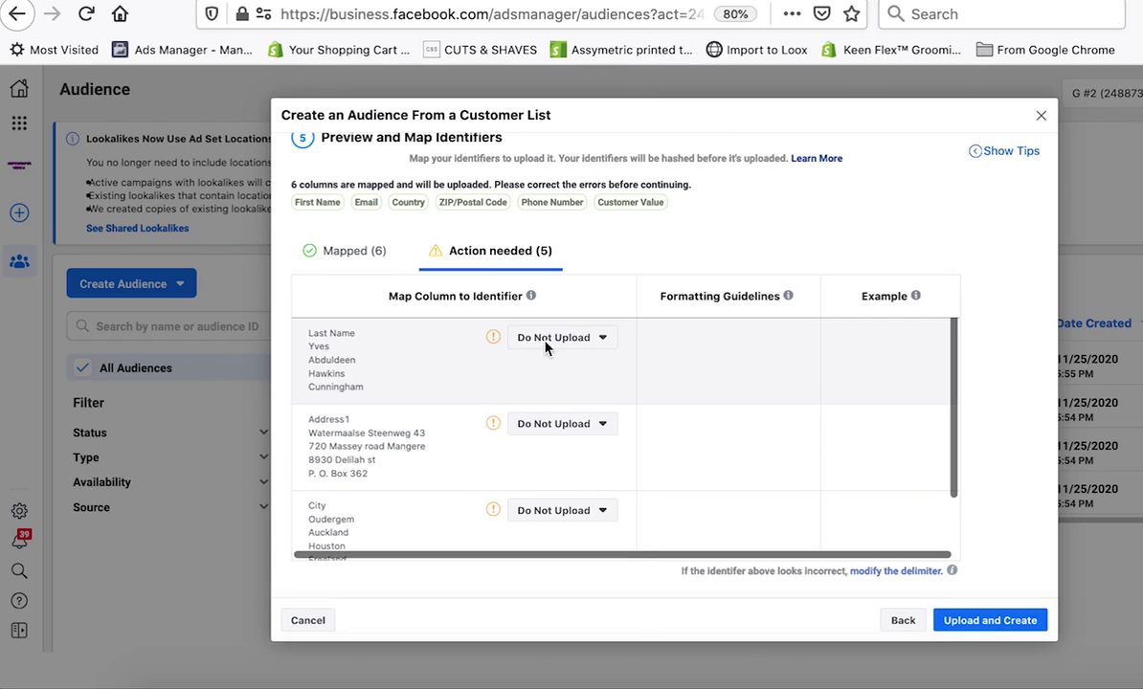
left_click(545, 339)
left_click(552, 485)
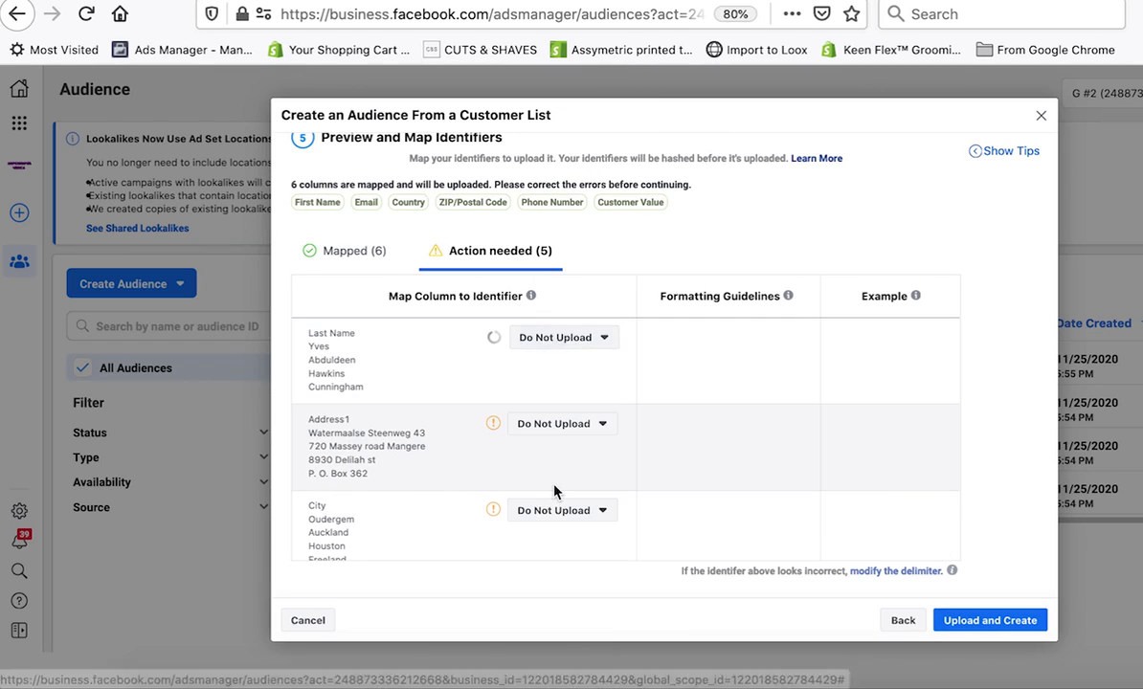
Leave the Address1 column set to Do Not Upload and map the City column to the City identifier
left_click(573, 341)
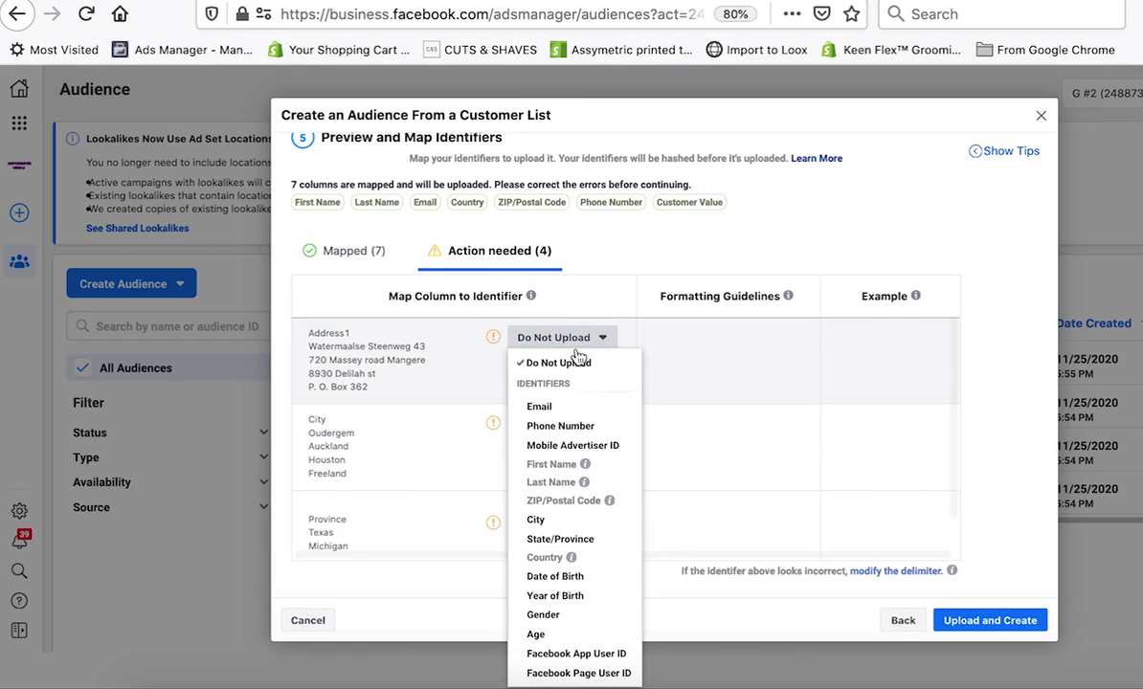
left_click(414, 429)
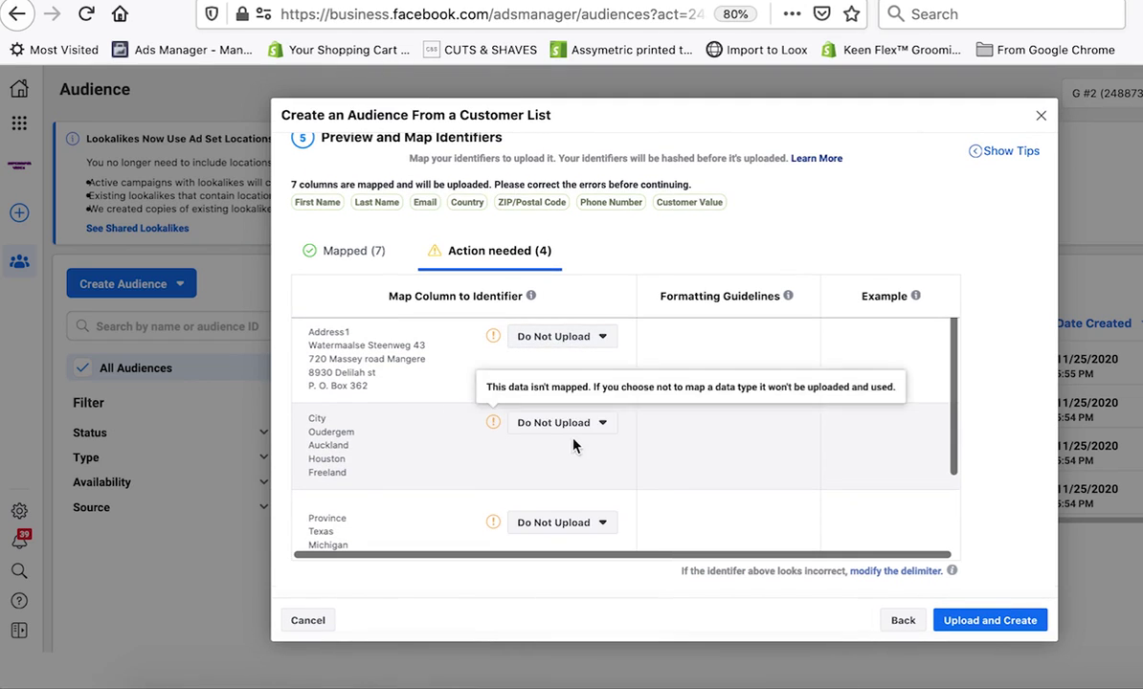
left_click(588, 426)
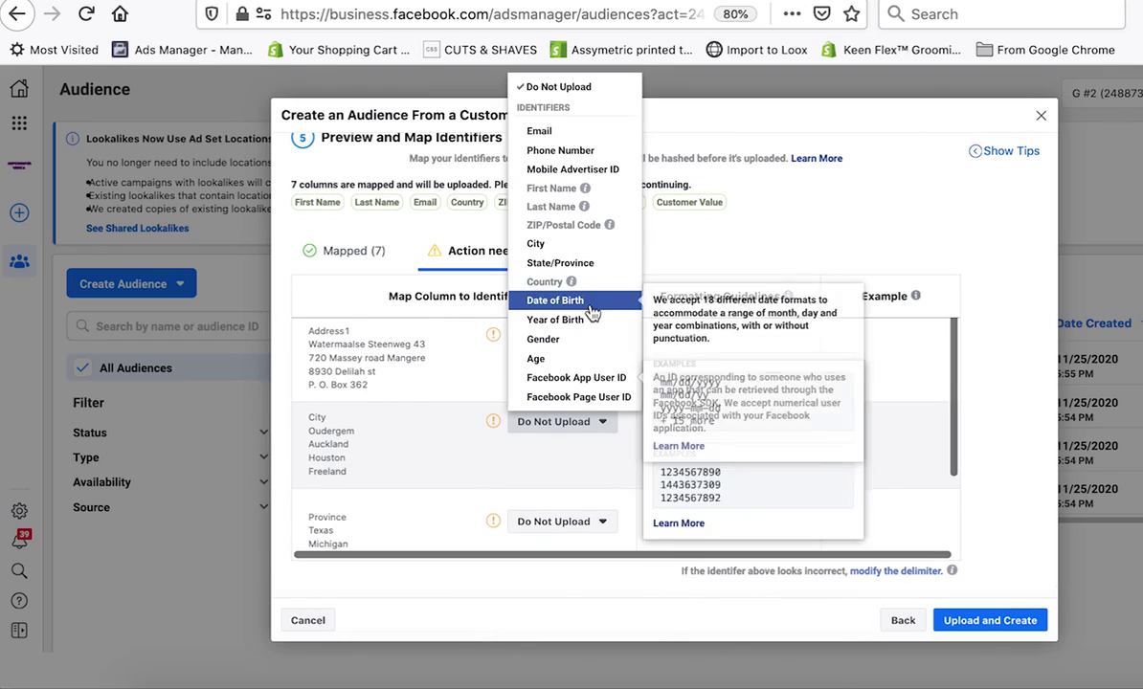
left_click(580, 245)
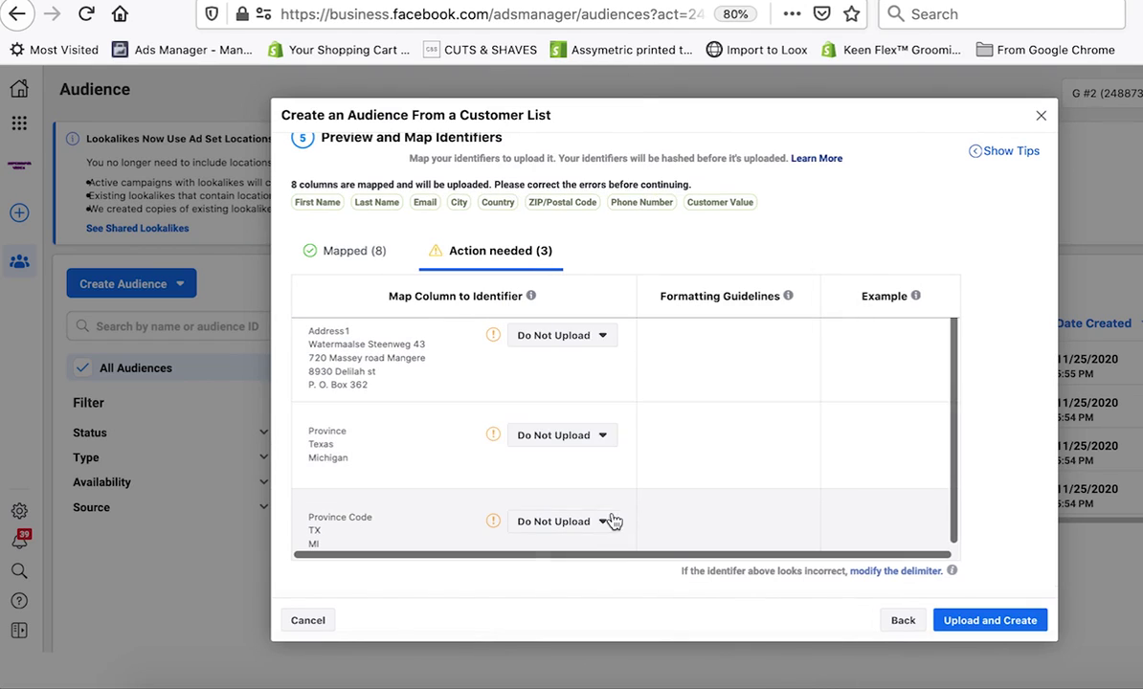
Map the Province column to State/Province, then upload the customer list to create the audience and close the dialog
left_click(575, 438)
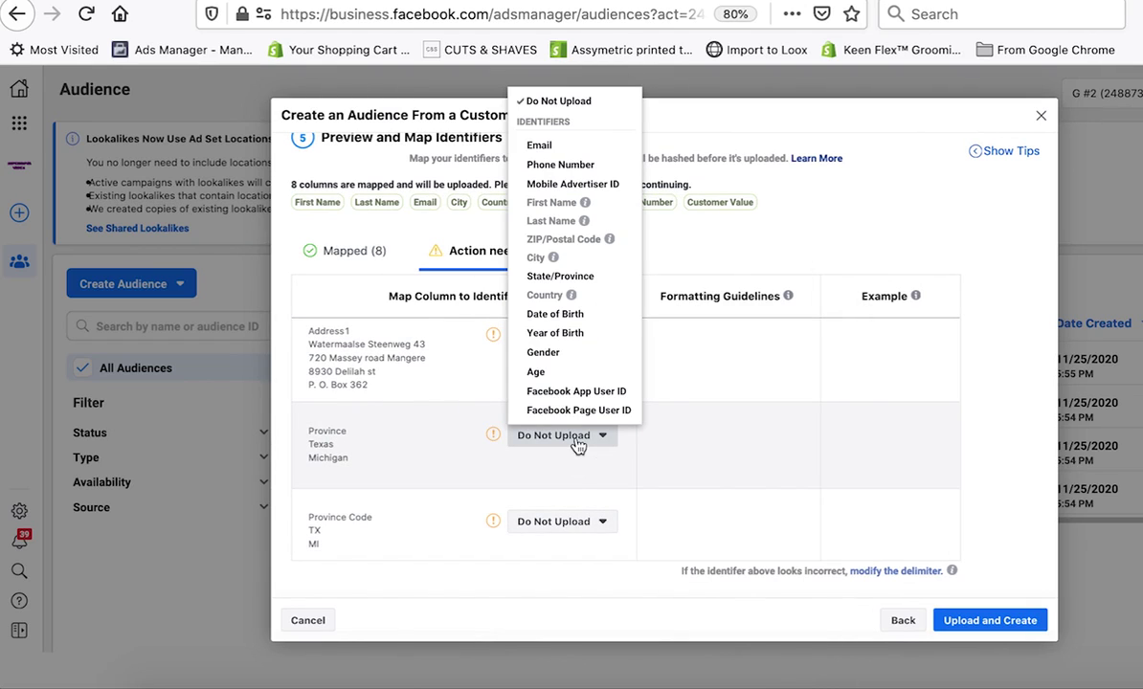
left_click(563, 276)
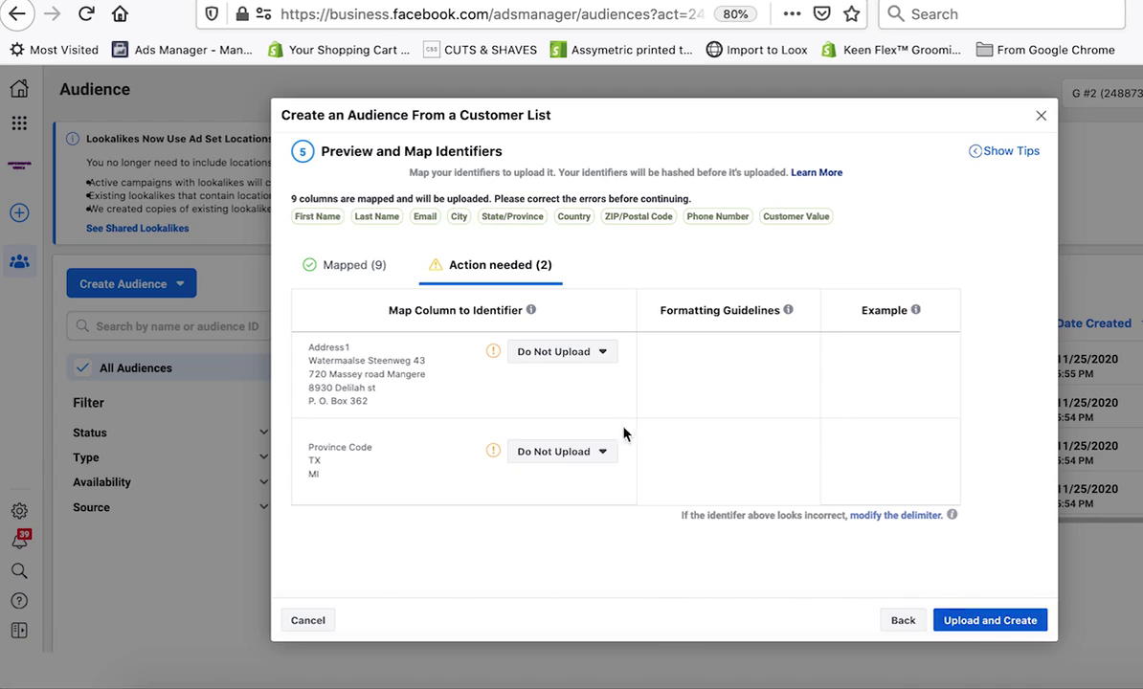
left_click(362, 266)
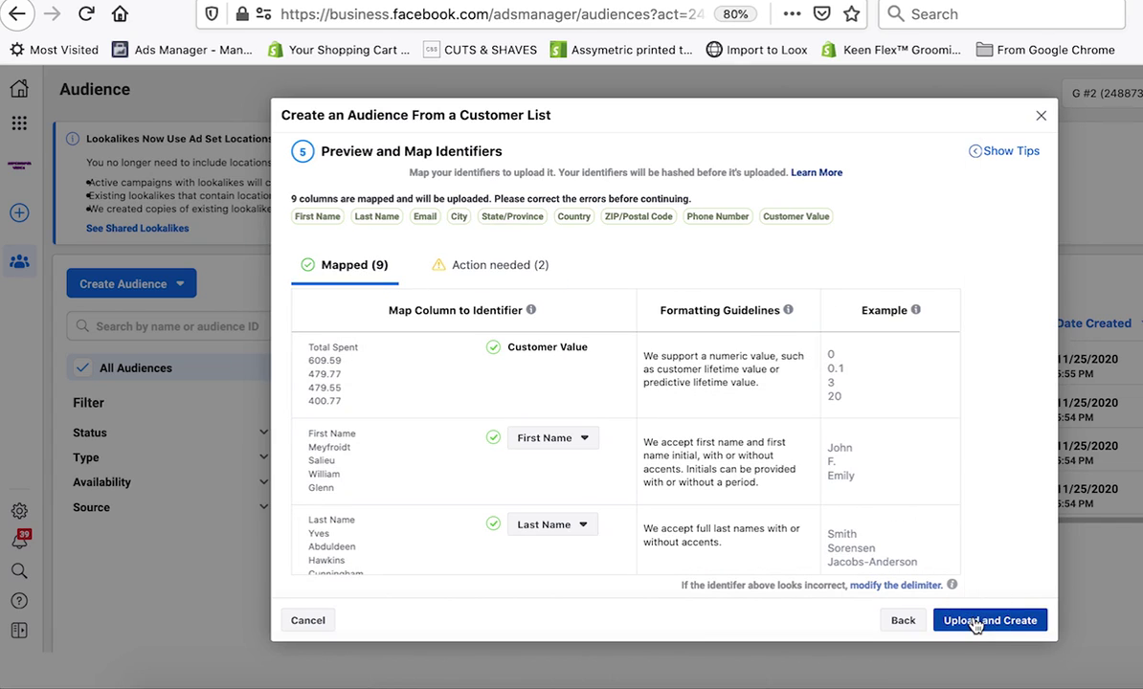
left_click(976, 622)
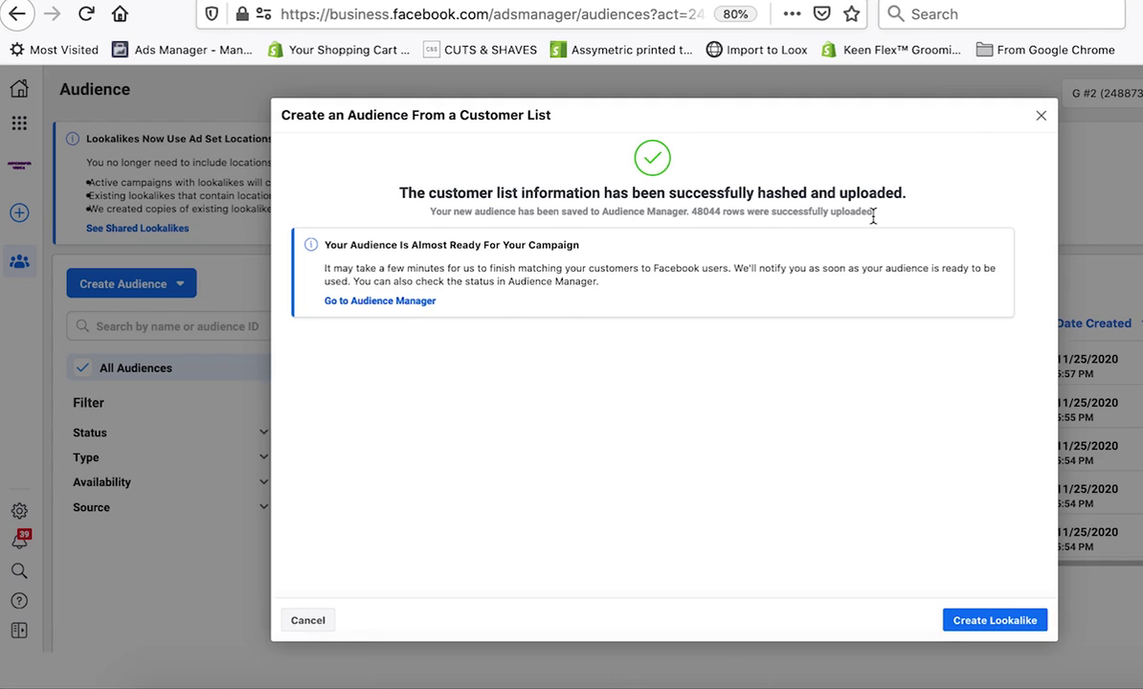
left_click(1040, 116)
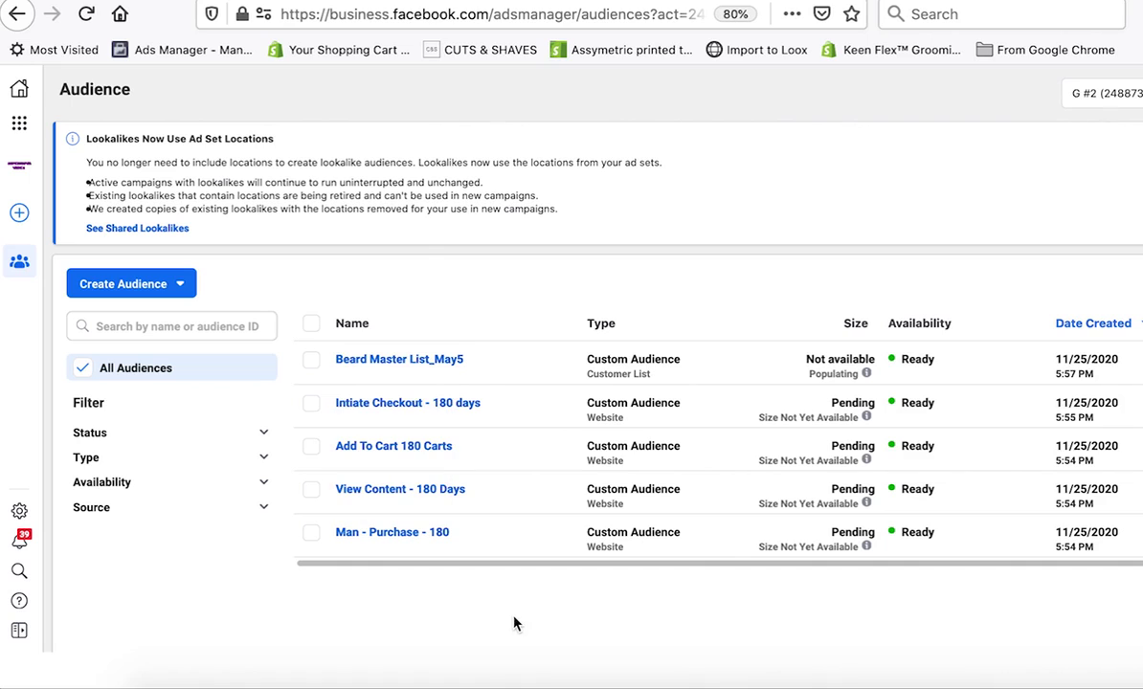
Start a video engagement custom audience for people who have watched 50% of your video
left_click(164, 279)
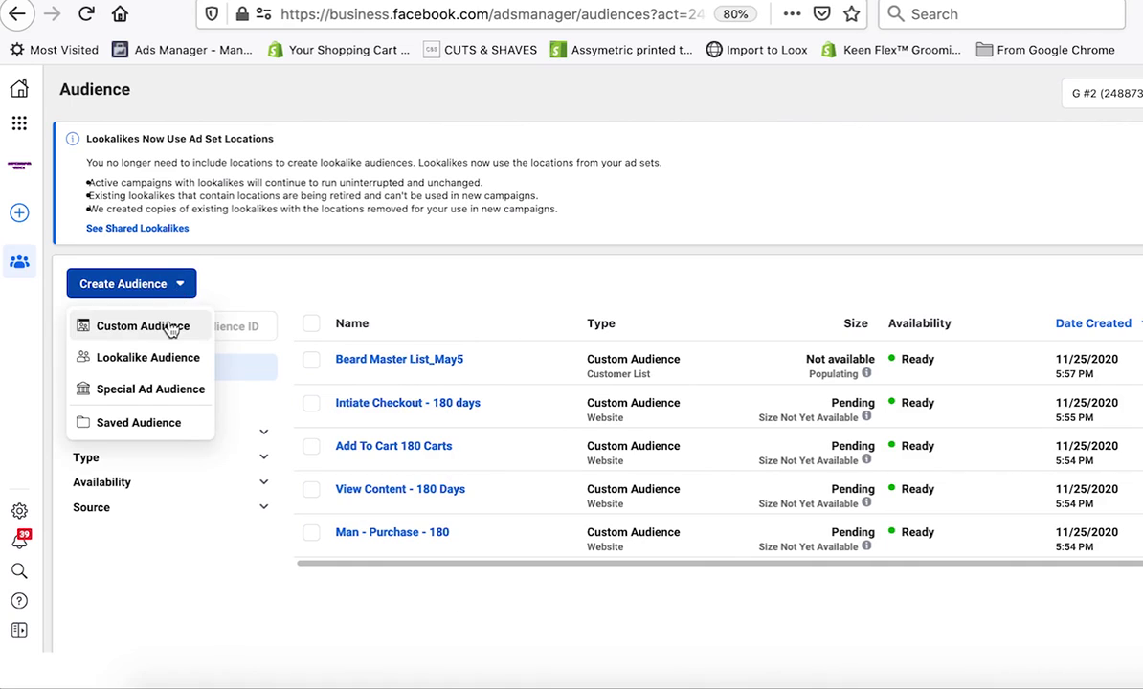
left_click(168, 324)
left_click(407, 358)
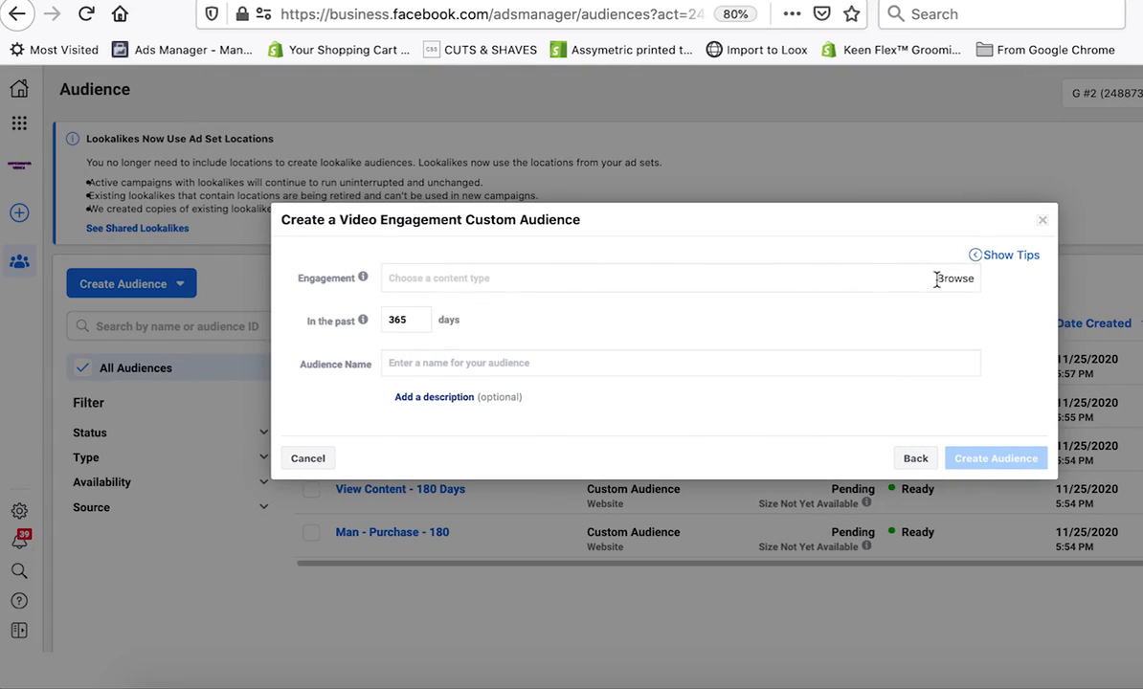
left_click(937, 278)
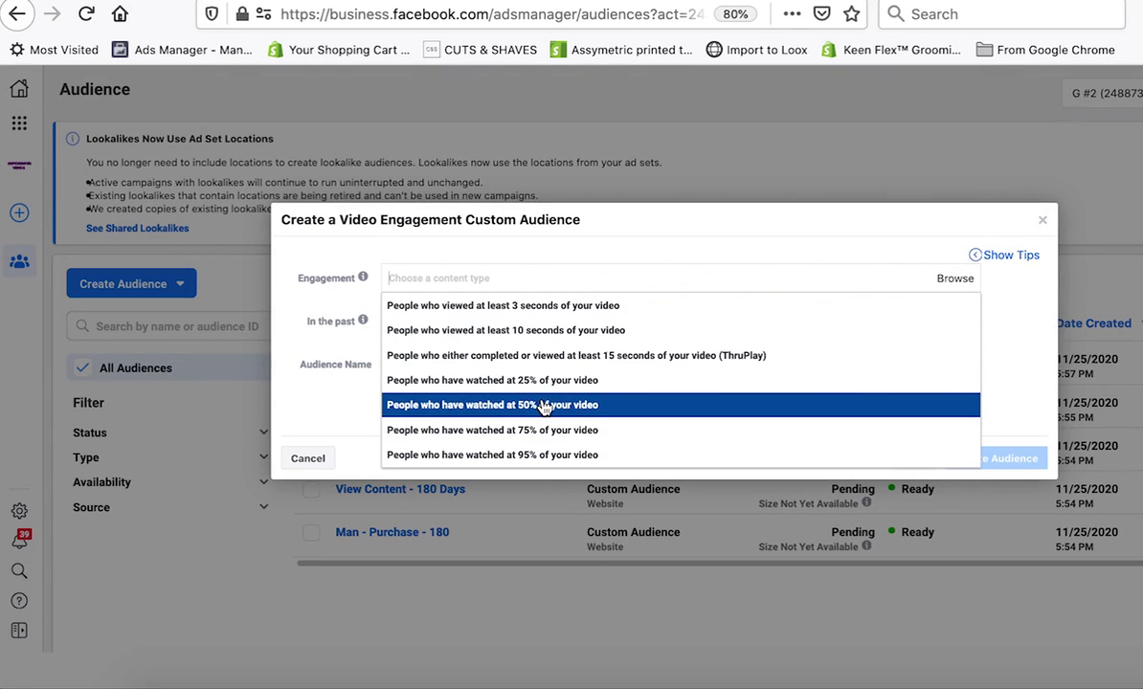
left_click(427, 407)
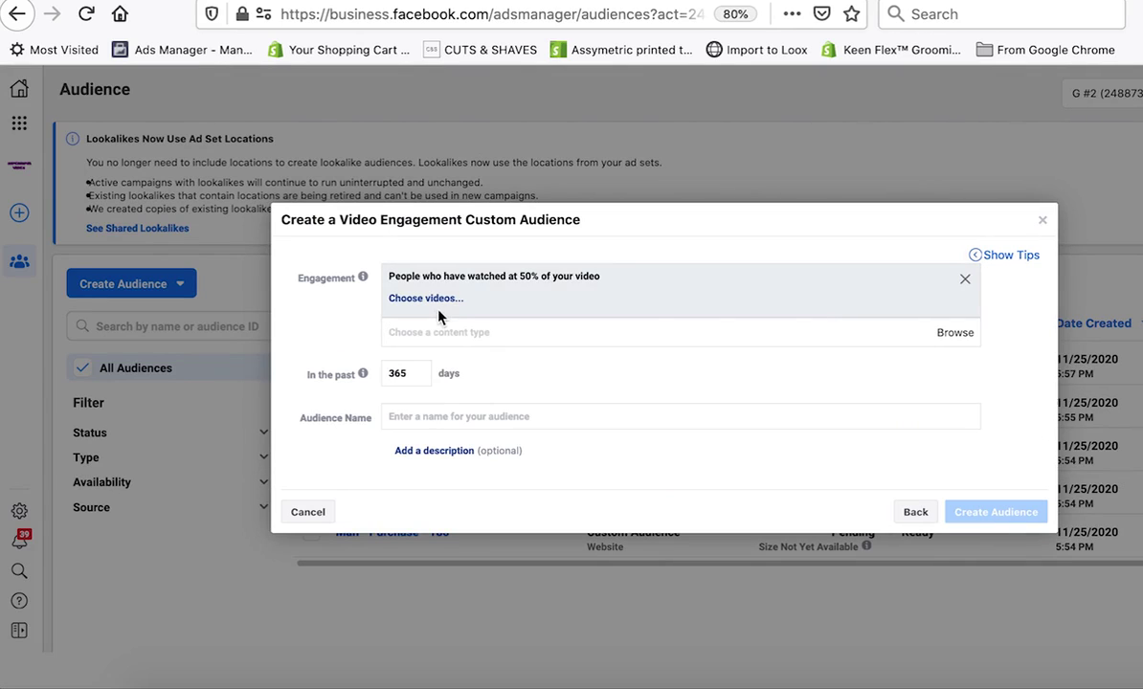
Add the c&snewvideo.mp4 video from the Barber Tools page as the audience's engagement video
left_click(435, 303)
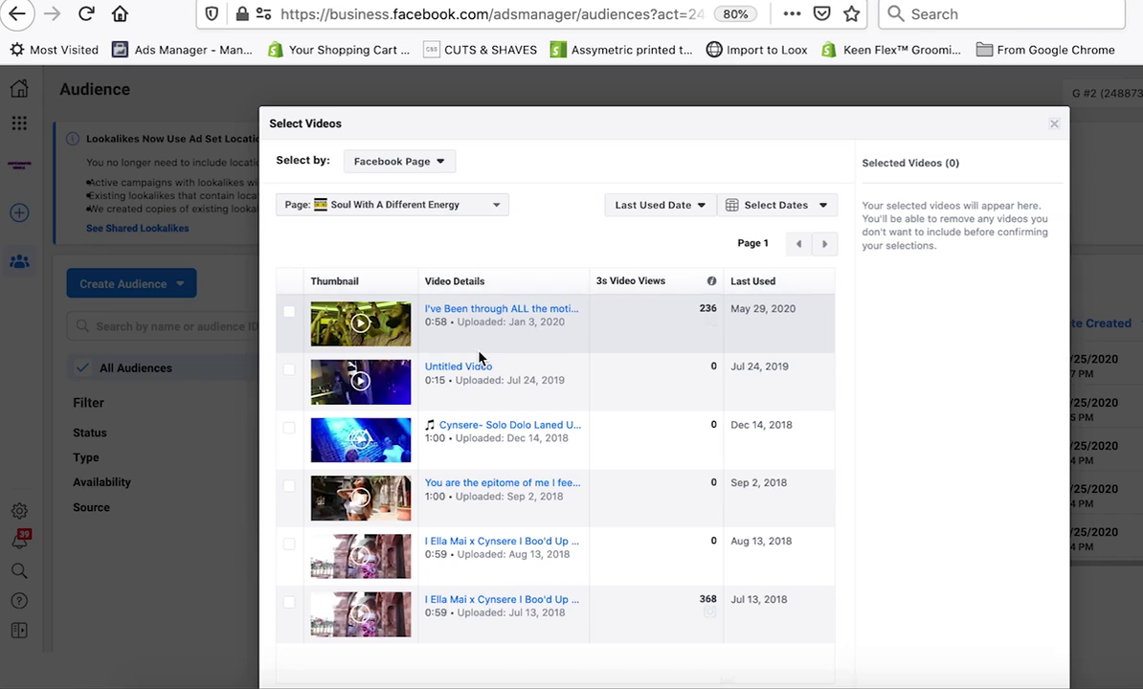
scroll(419, 394, "down", 2)
scroll(416, 404, "up", 2)
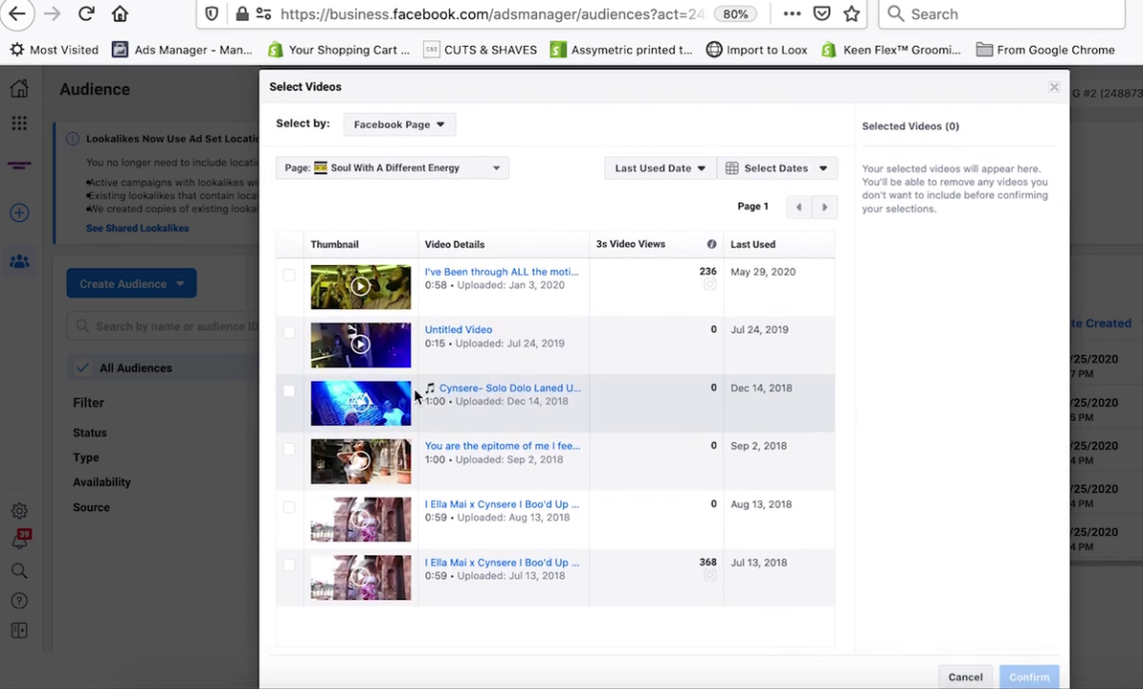
left_click(388, 170)
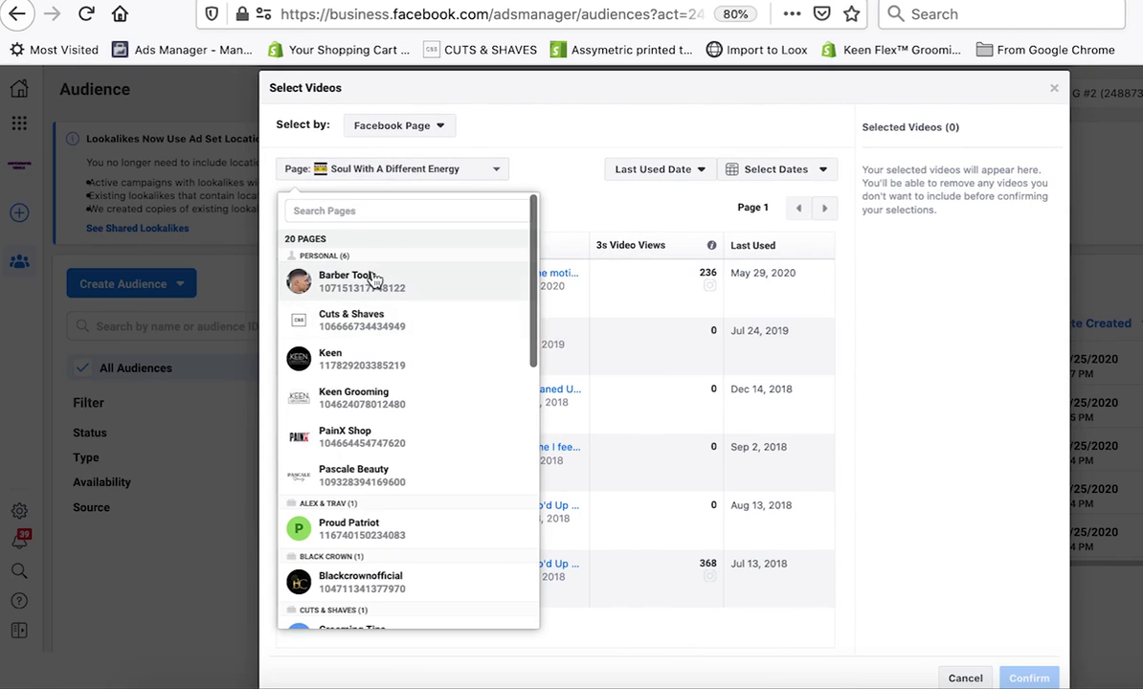
left_click(377, 275)
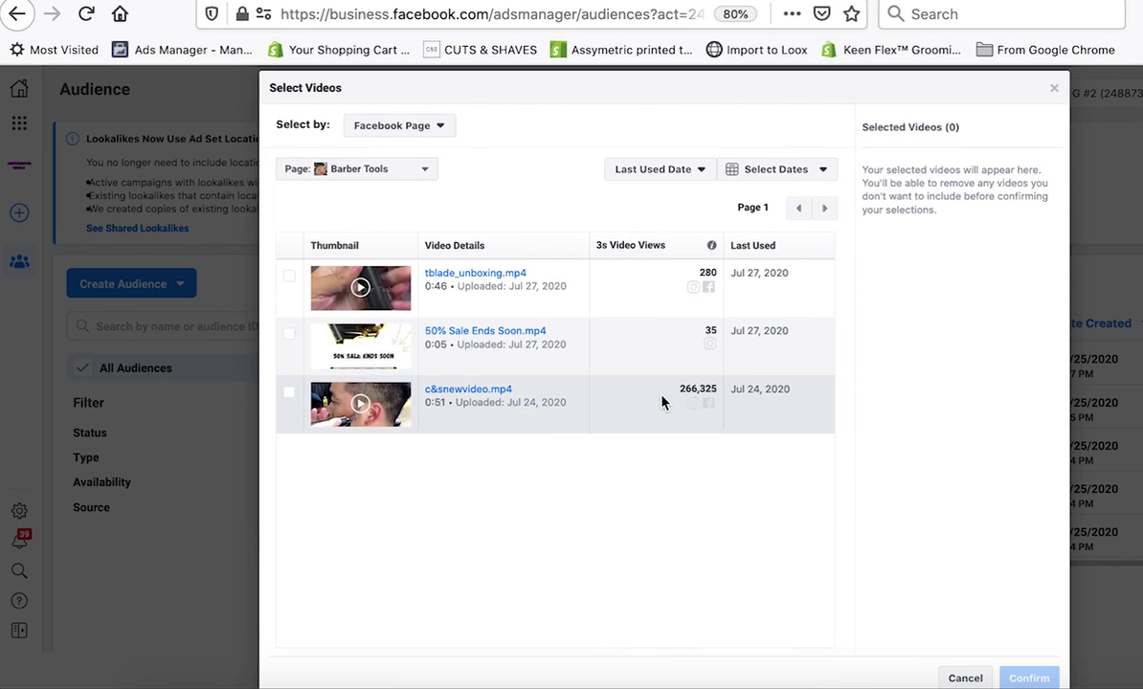
left_click(289, 396)
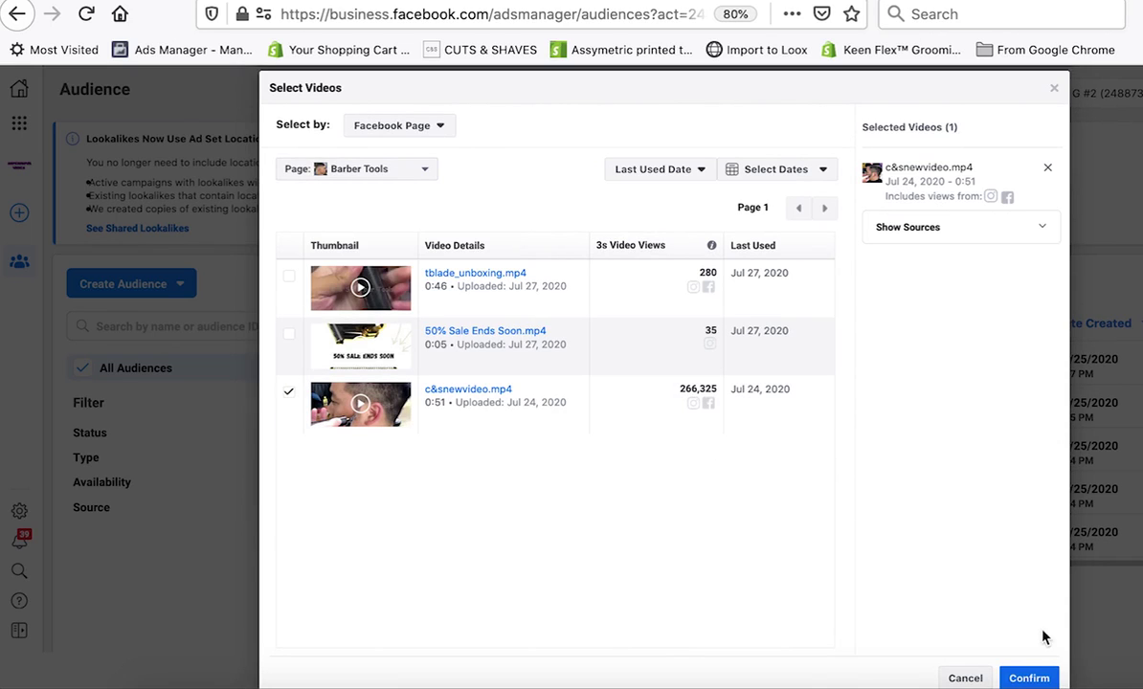
left_click(1030, 676)
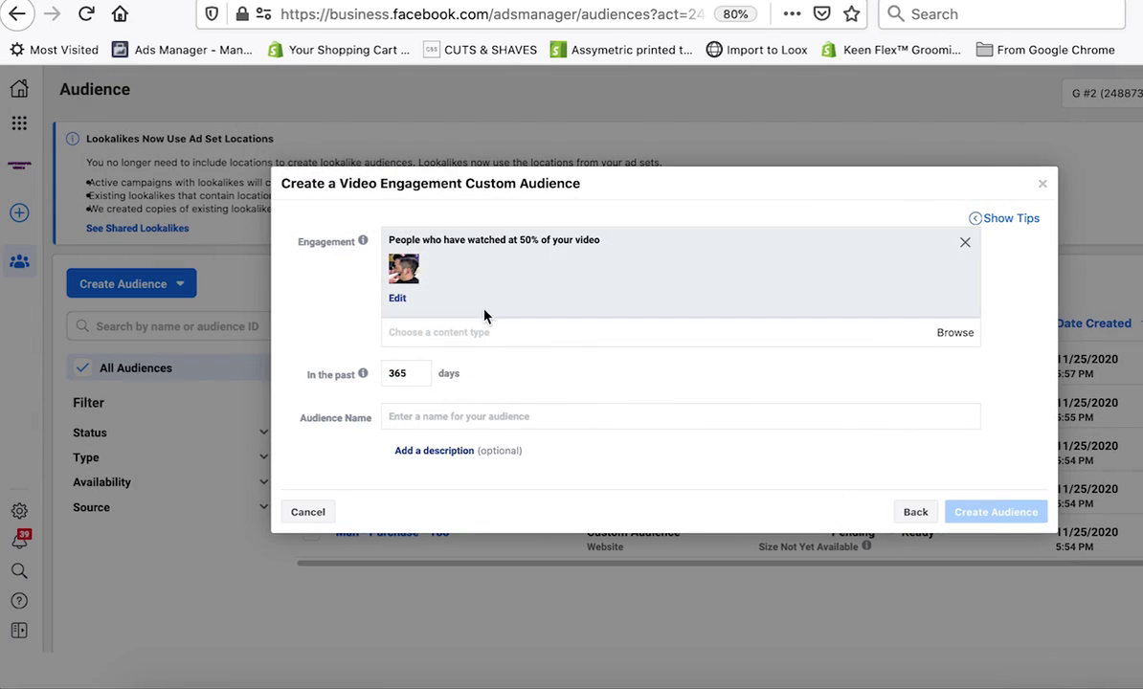
Name the audience "Video Views - Shaver", create it, and return to the audience list
left_click(459, 413)
type("Video Views - Shaver")
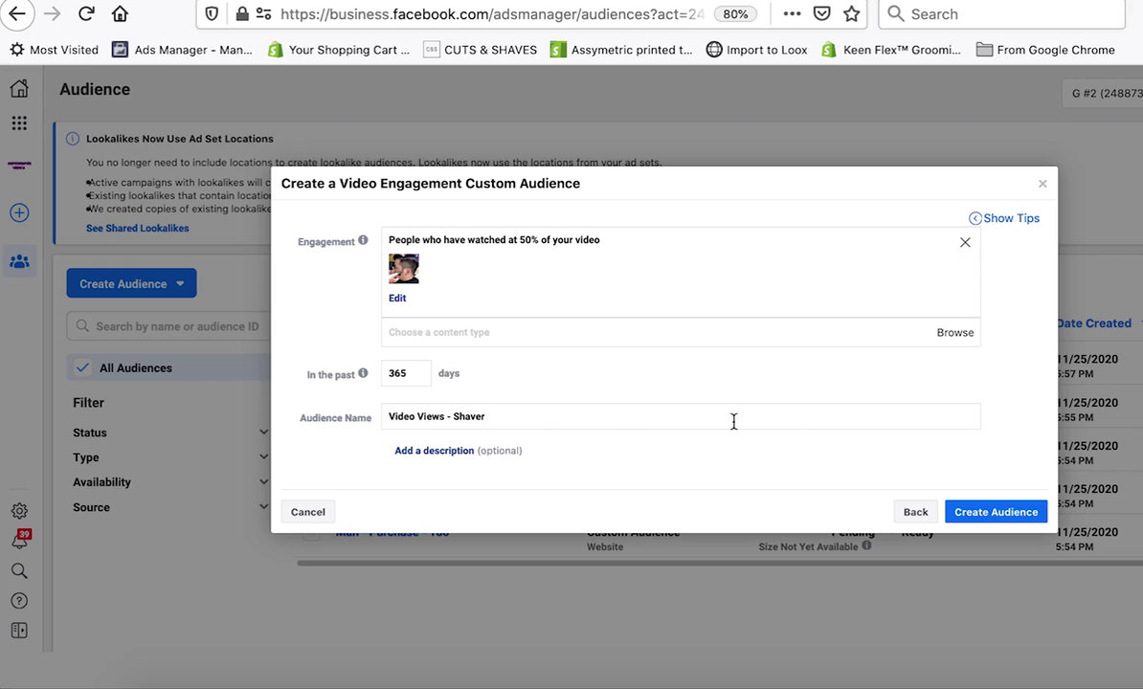
left_click(986, 508)
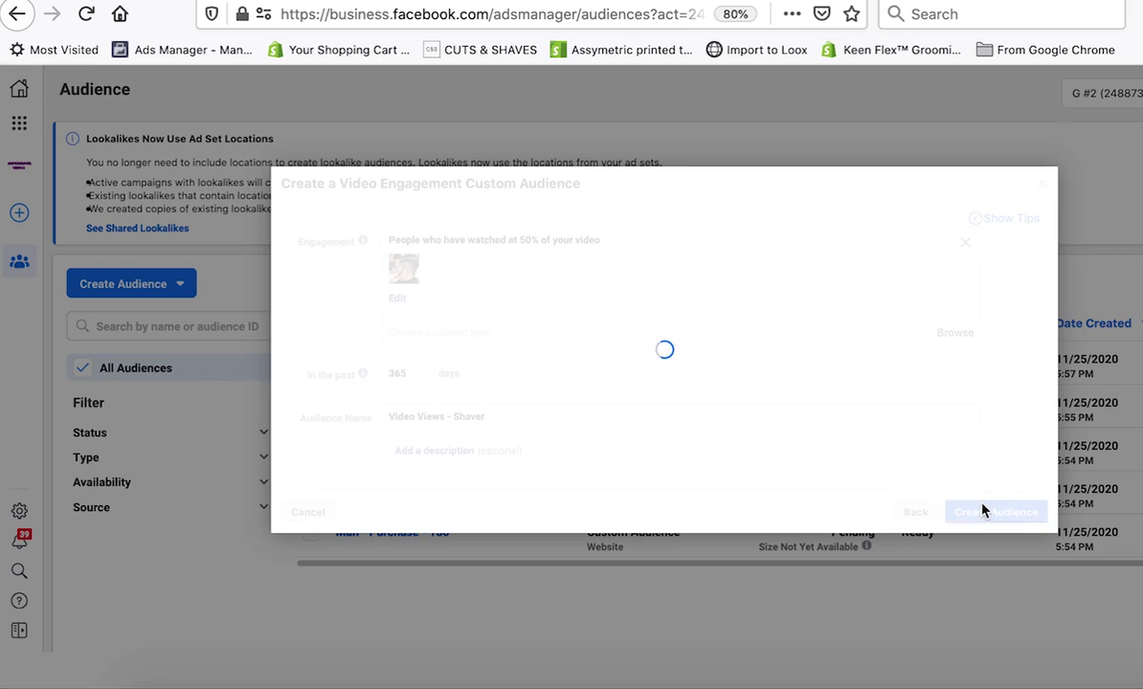
left_click(886, 418)
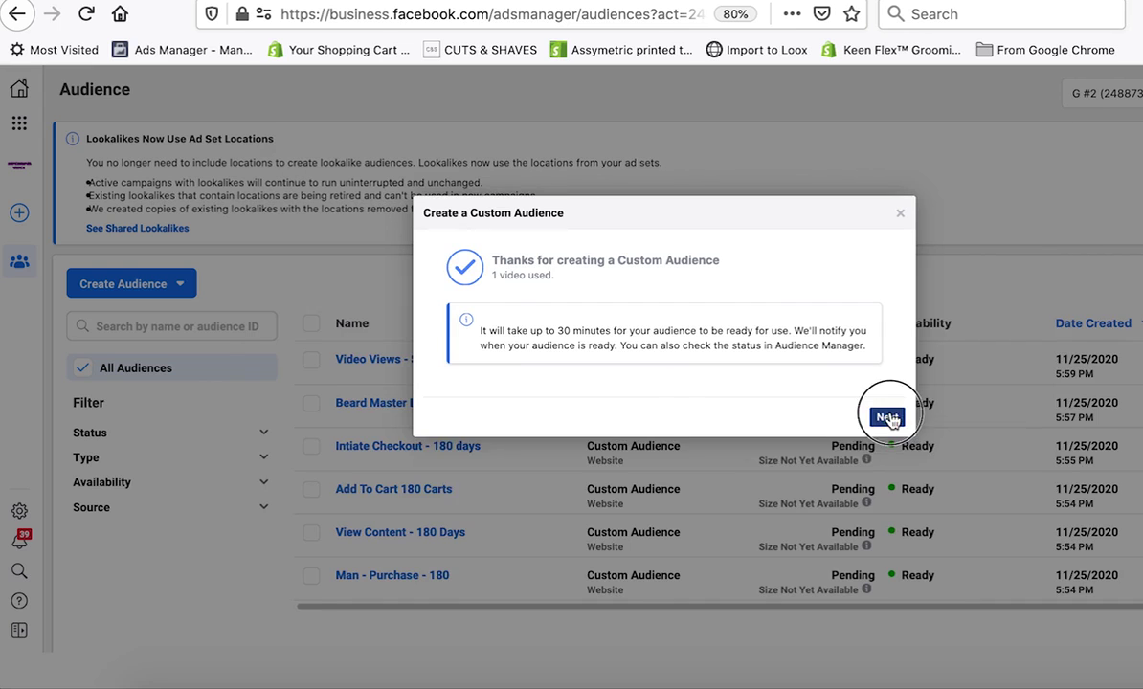
left_click(1042, 197)
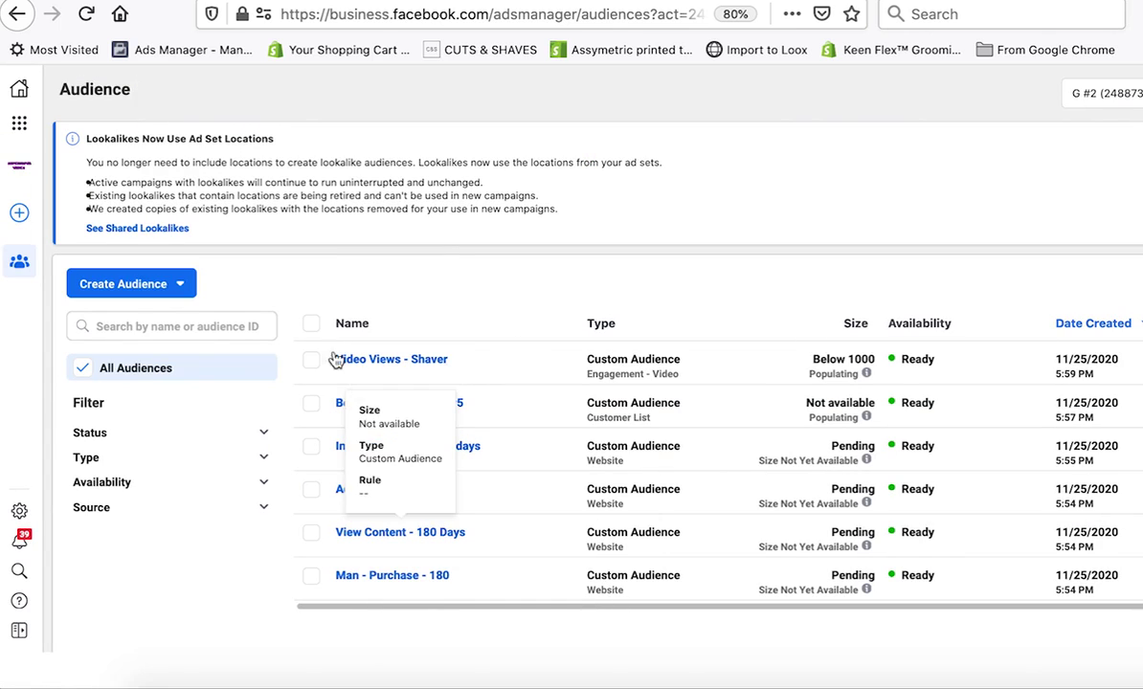
left_click(309, 324)
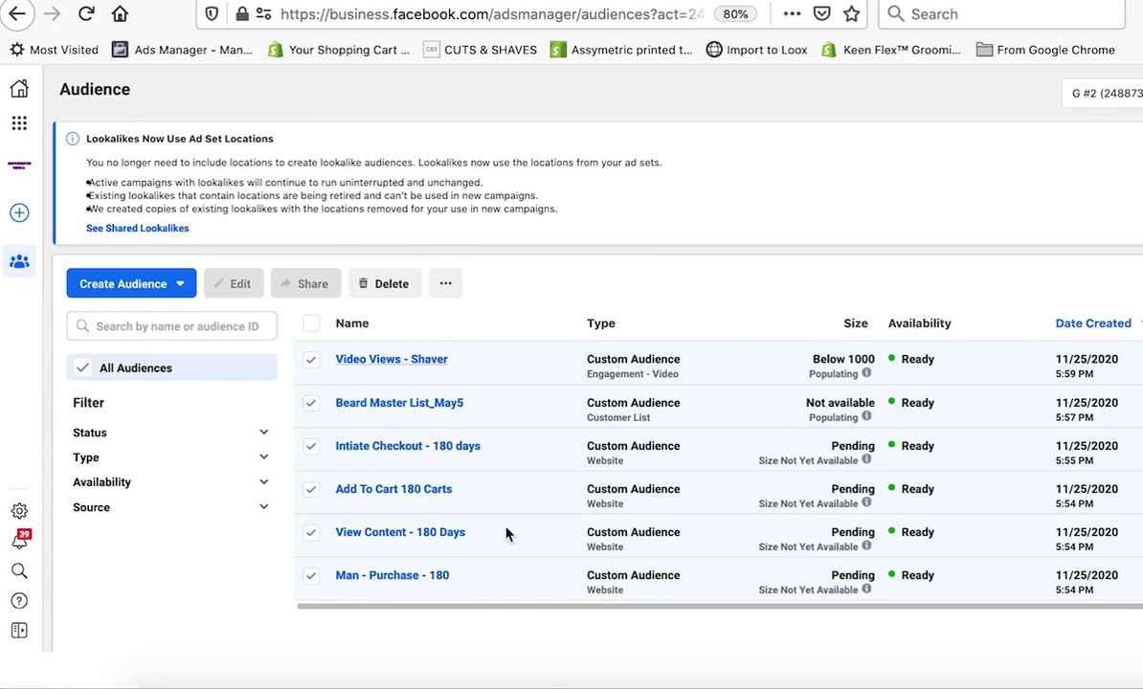
left_click(311, 325)
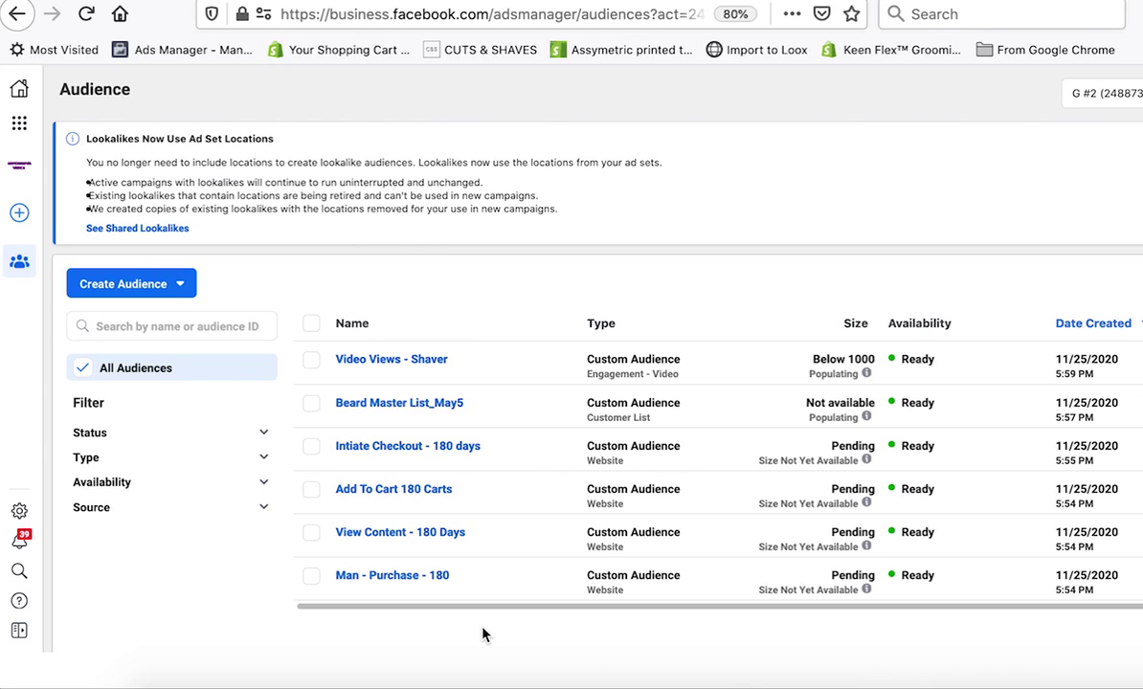
left_click(311, 364)
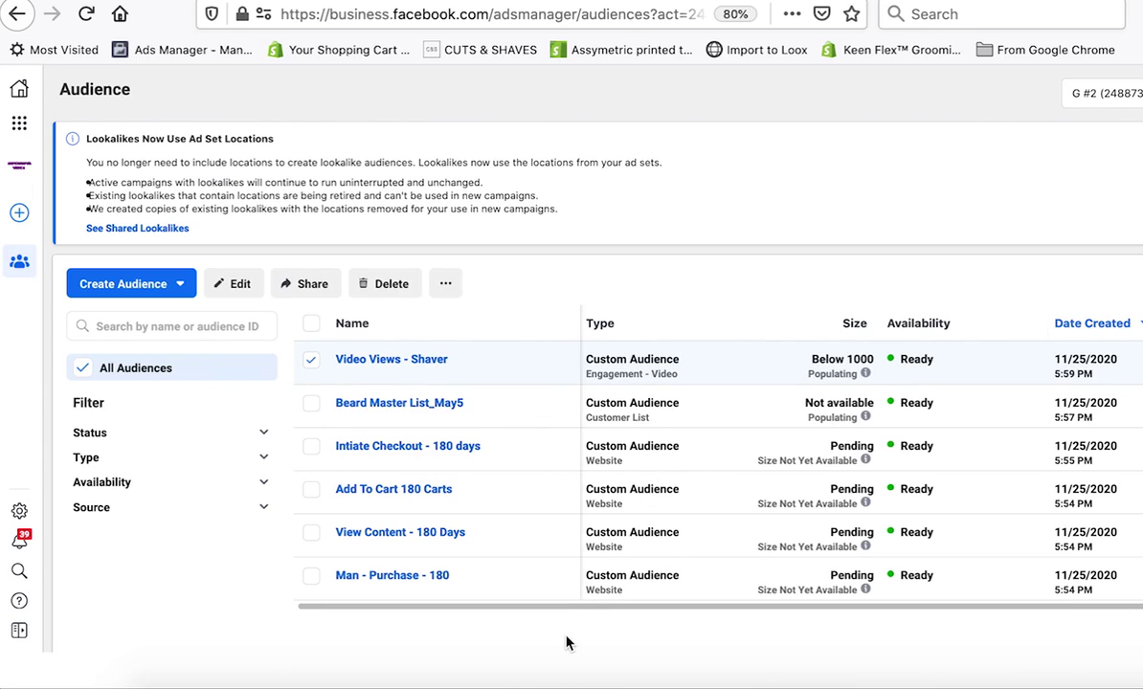
left_click(310, 363)
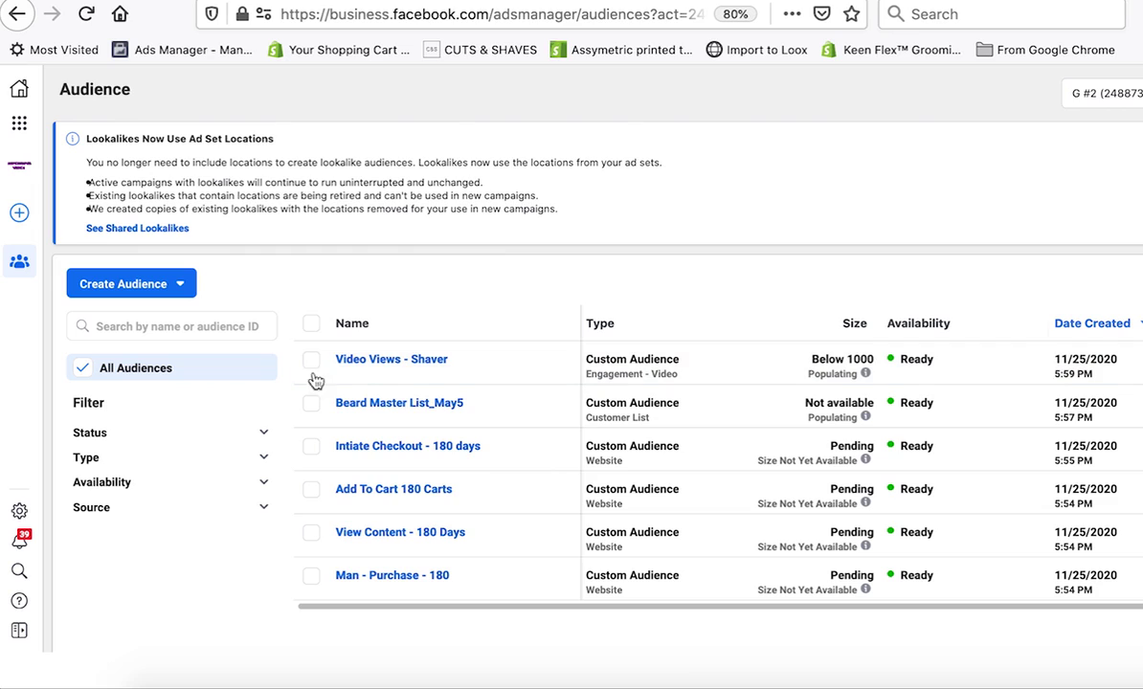
left_click(311, 362)
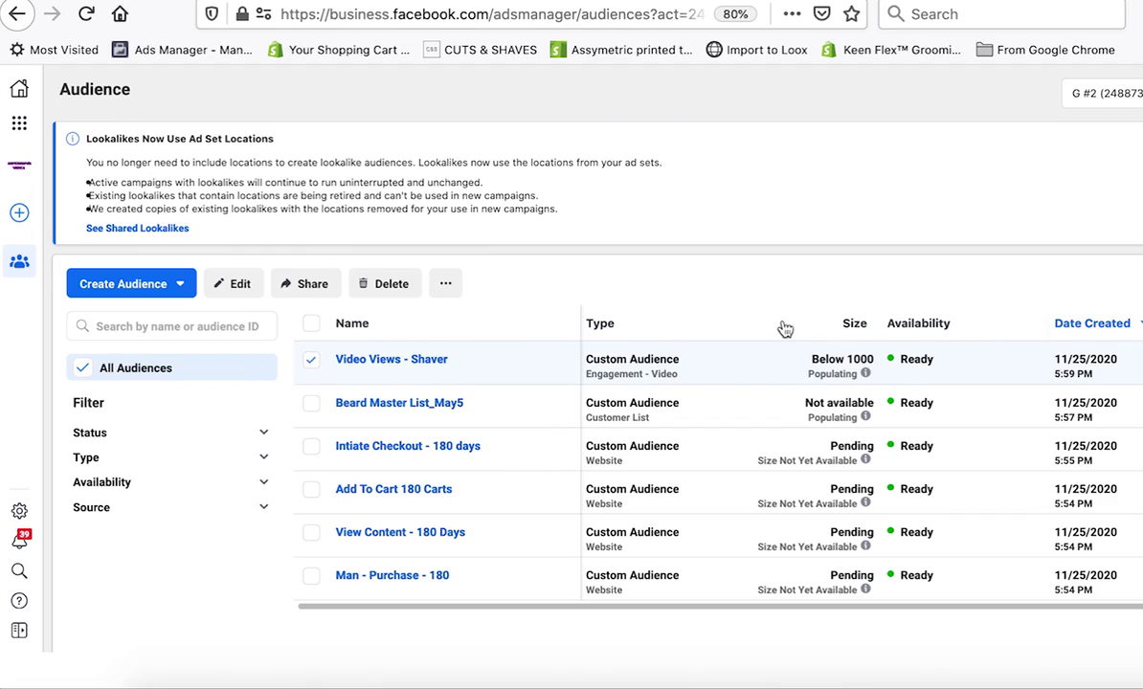
left_click(310, 364)
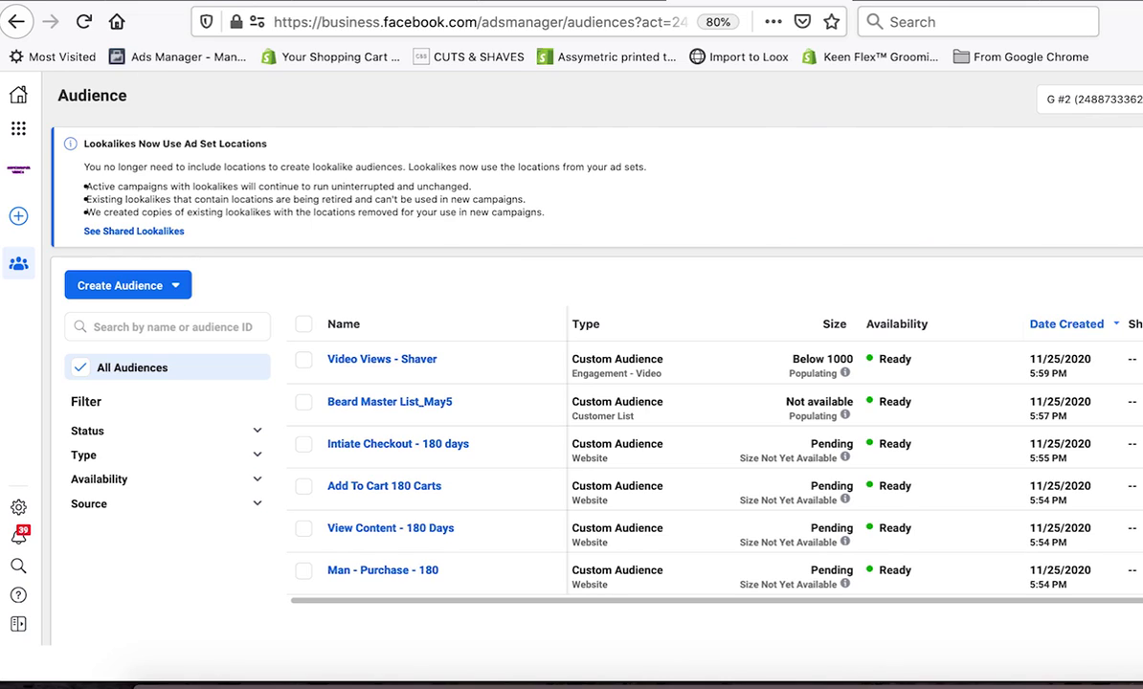
left_click(303, 403)
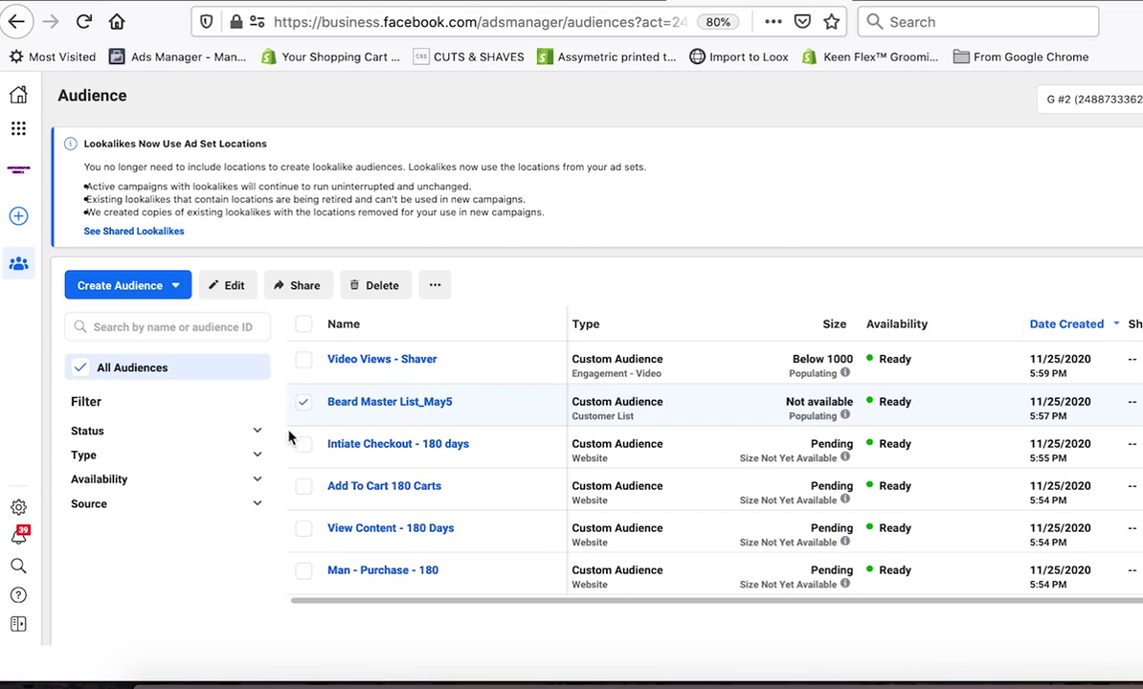
left_click(303, 402)
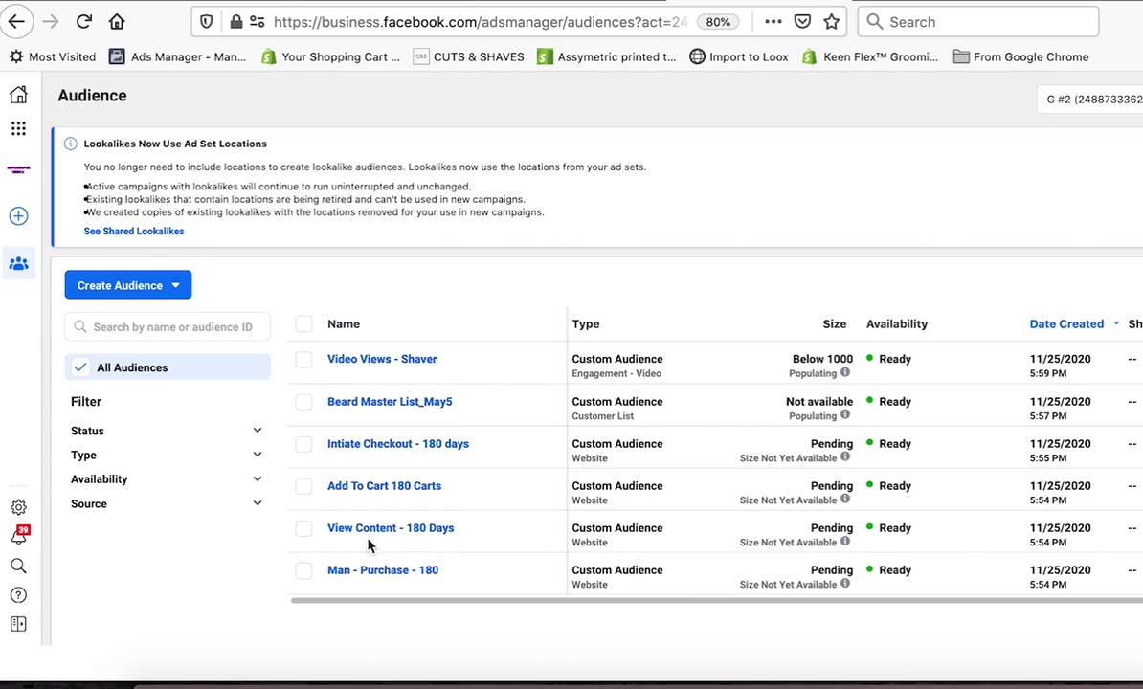
Start a lookalike from the Beard Master List_May5 audience and set the number of lookalike audiences to 6
mouse_move(368, 533)
left_click(303, 403)
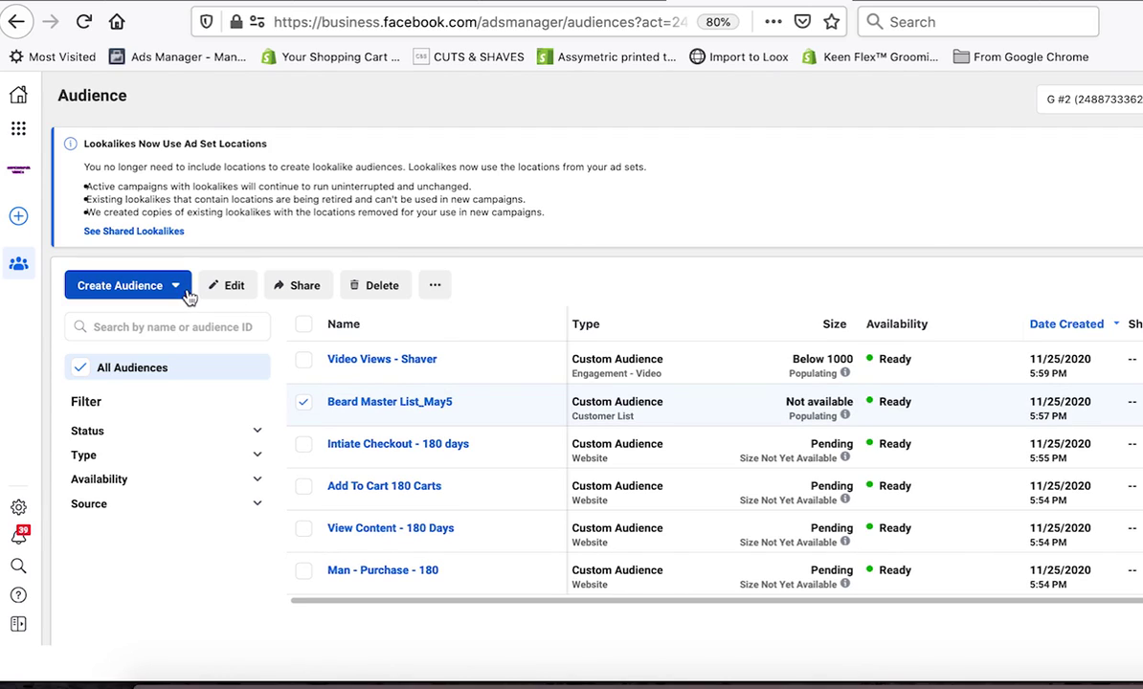
left_click(436, 287)
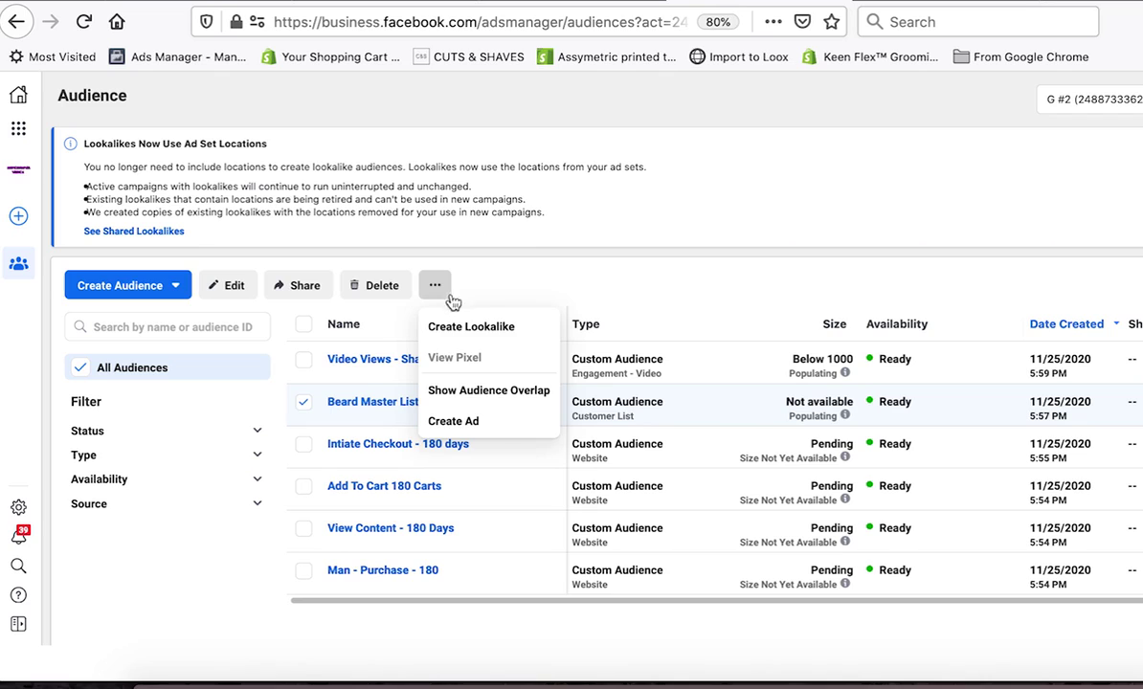
left_click(468, 331)
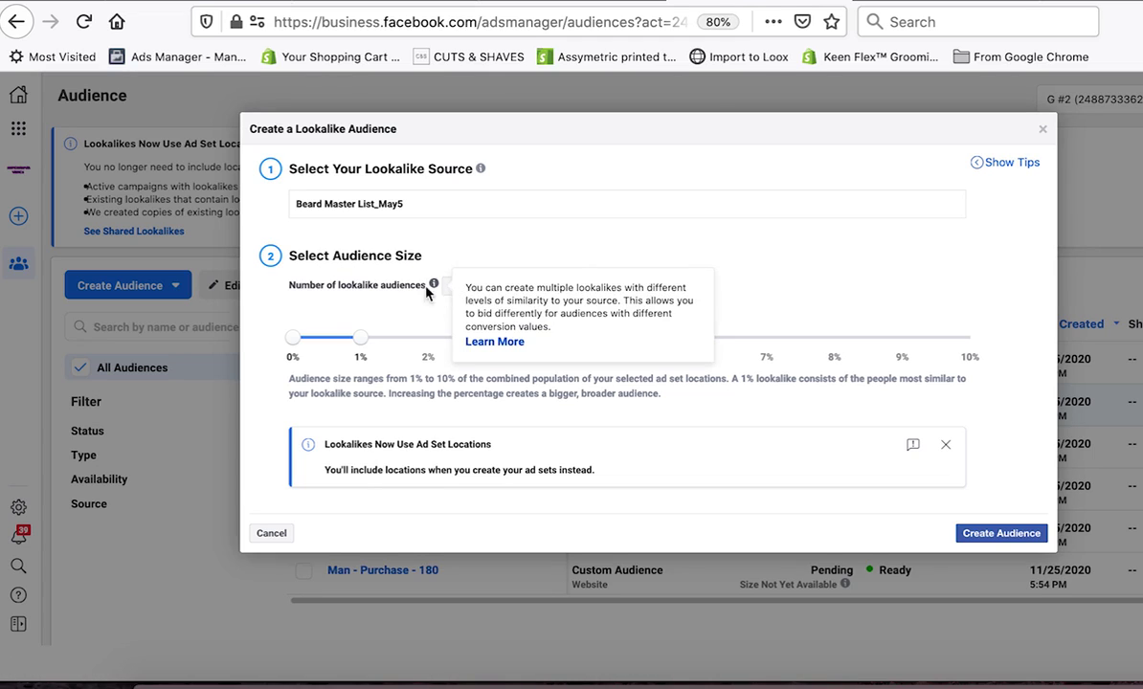
left_click(458, 286)
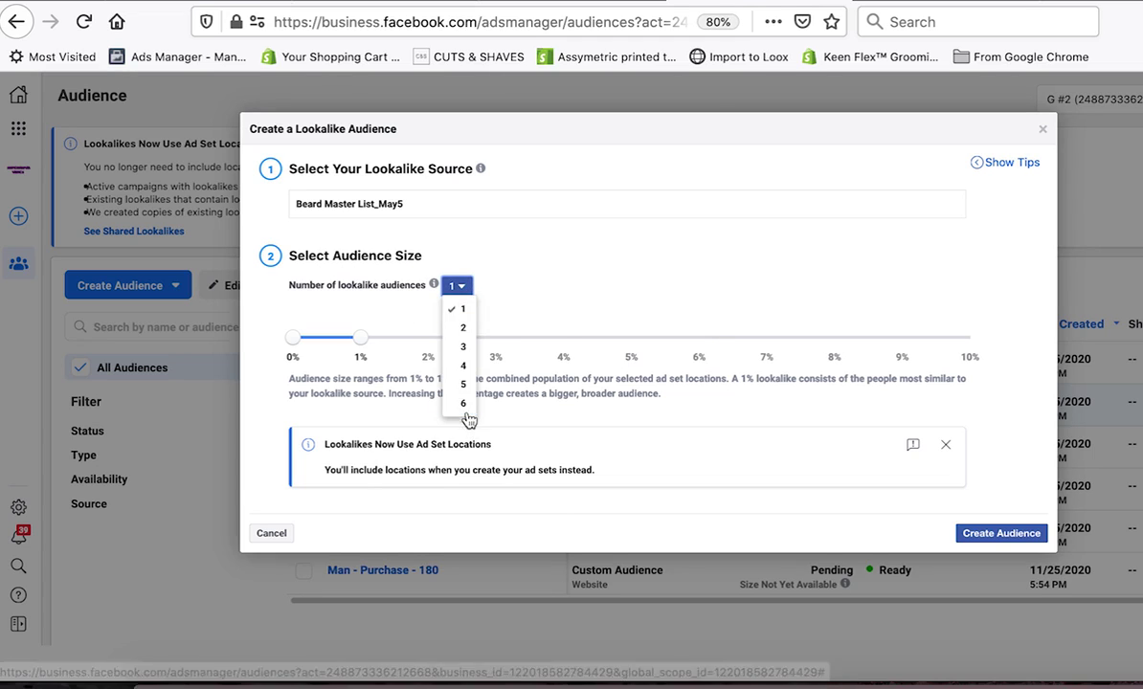
left_click(438, 395)
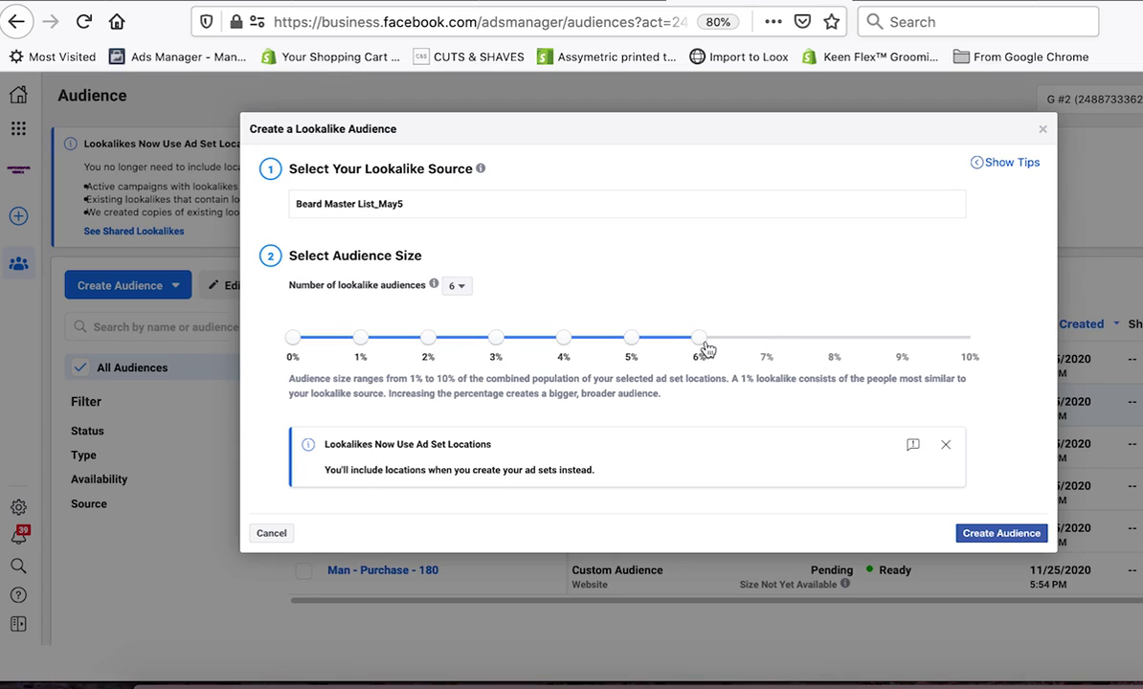
Spread the upper lookalike size boundaries to 3%, 4%, 6%, 8% and 10%, starting with the highest
left_click_drag(702, 341, 969, 337)
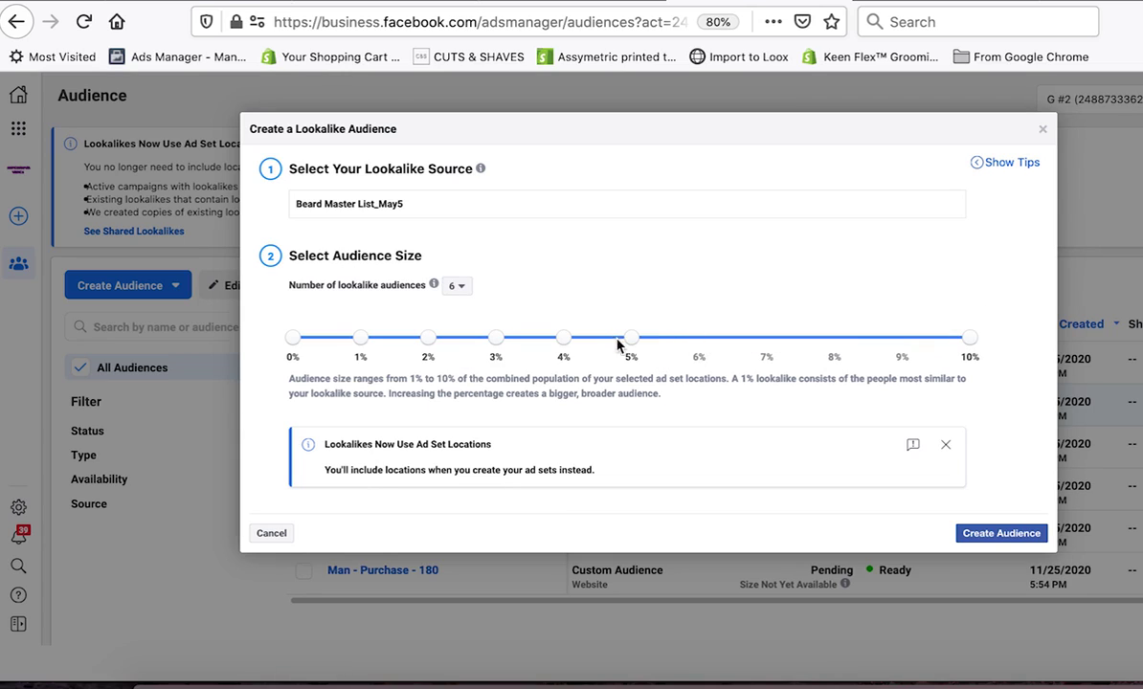
left_click_drag(629, 336, 836, 337)
left_click_drag(564, 338, 703, 340)
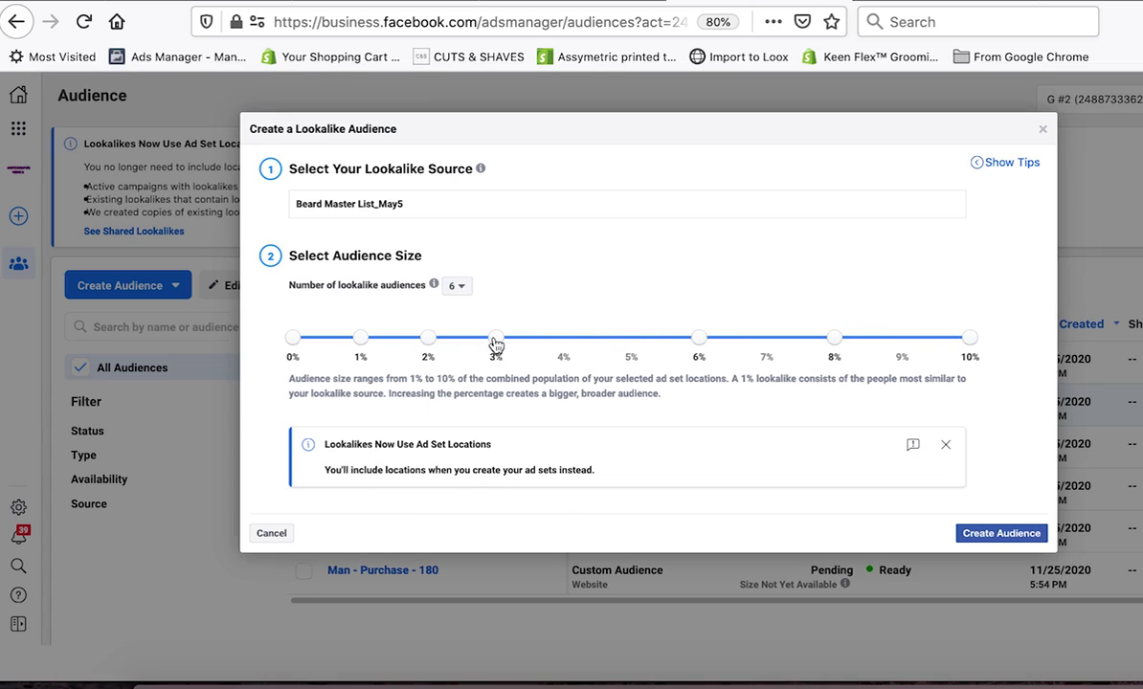
left_click_drag(494, 339, 564, 337)
left_click_drag(428, 338, 495, 337)
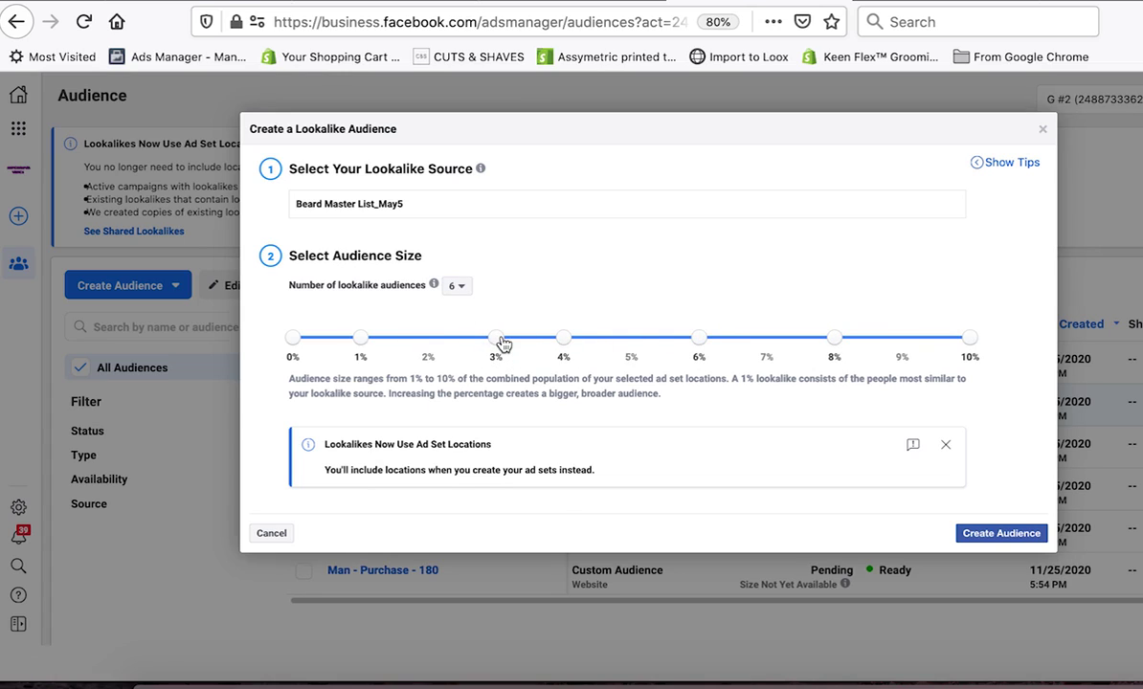
Set the number of lookalike audiences to 5 and move the three highest size boundaries to 5%, 7% and 10%
left_click(456, 285)
left_click(466, 383)
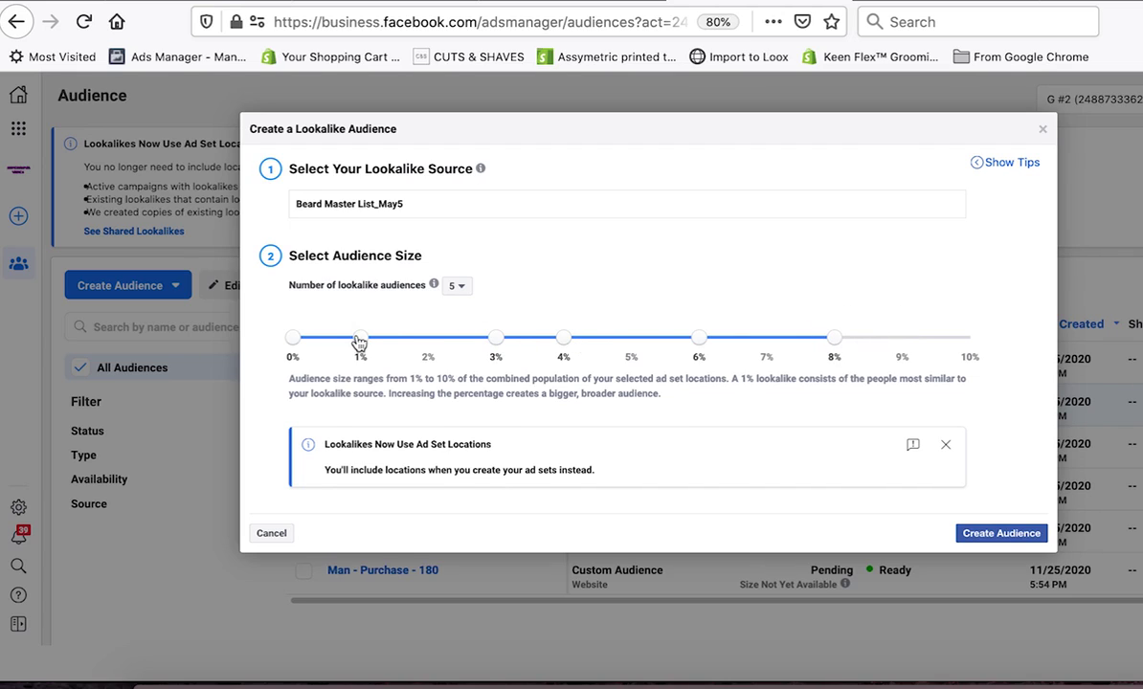
left_click(362, 340)
left_click_drag(564, 337, 619, 335)
left_click_drag(695, 337, 756, 344)
left_click_drag(829, 339, 970, 341)
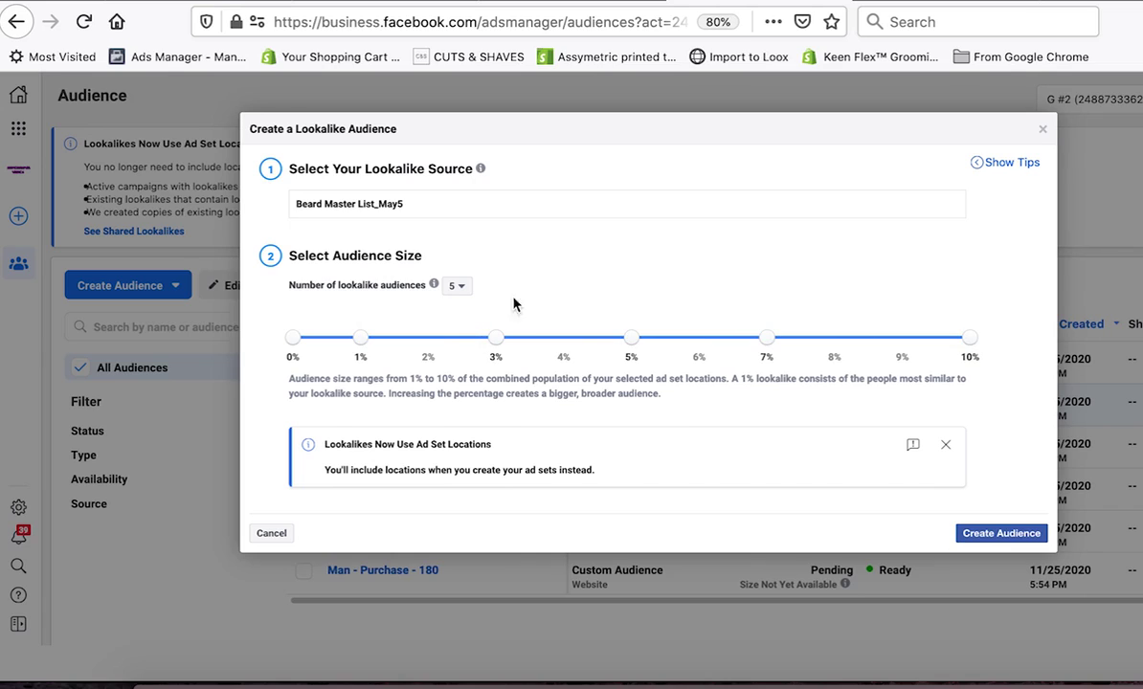
Reduce the number of lookalike audiences to 1 and create the 1% lookalike from Beard Master List_May5
left_click(457, 285)
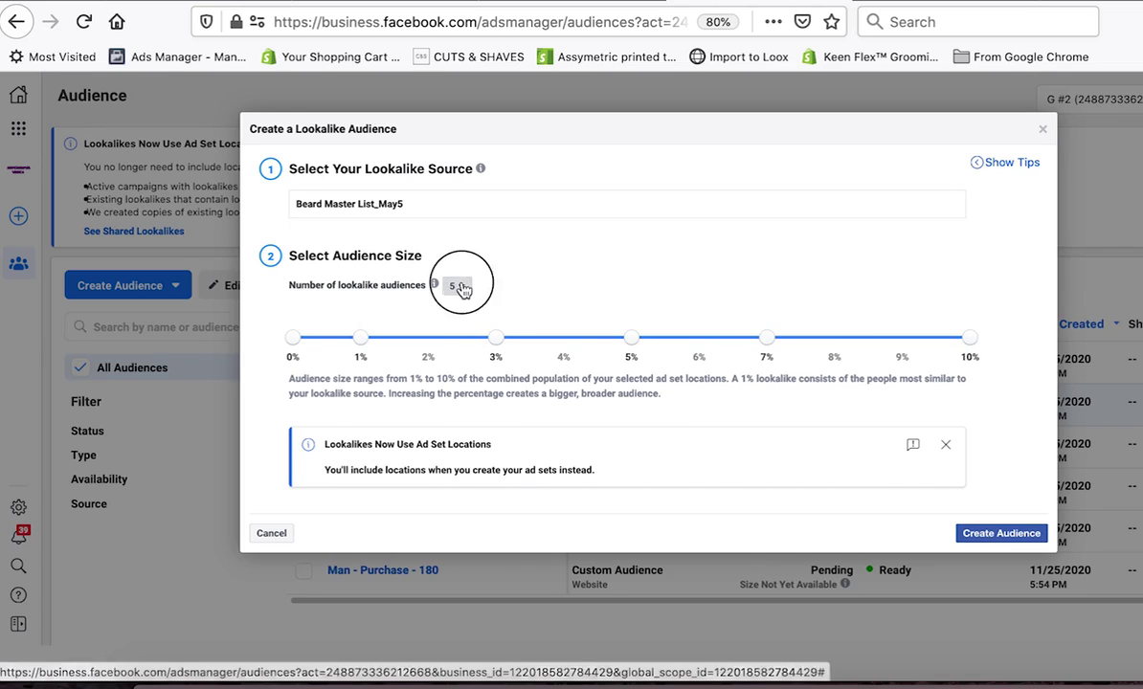
left_click(461, 309)
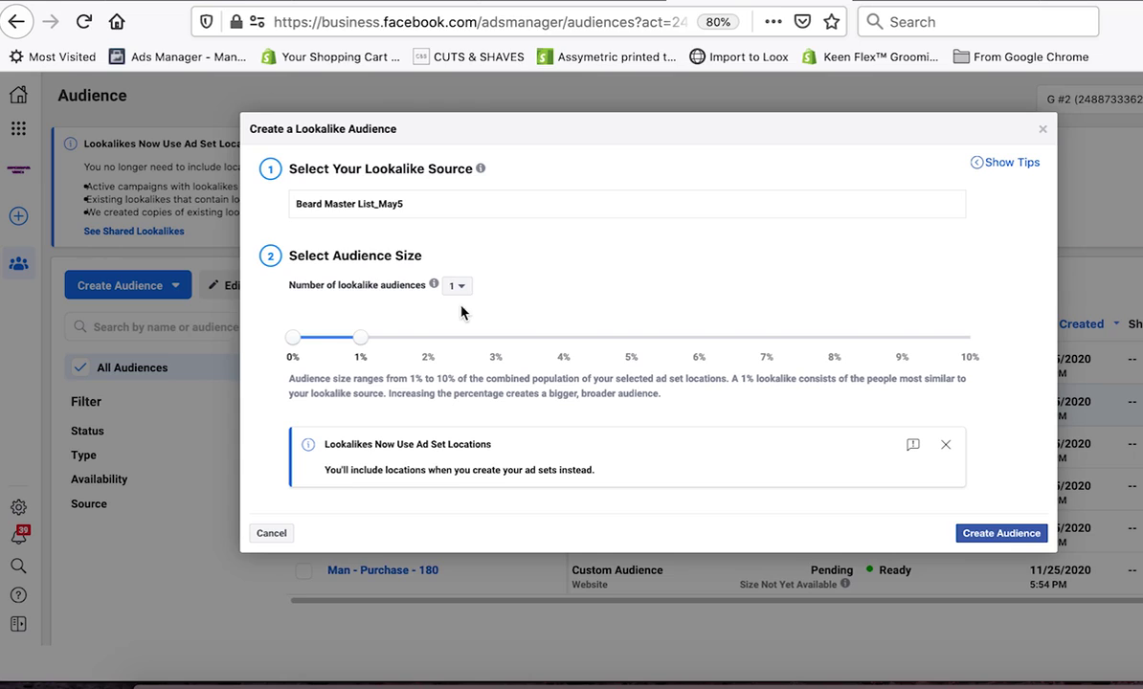
left_click(1029, 537)
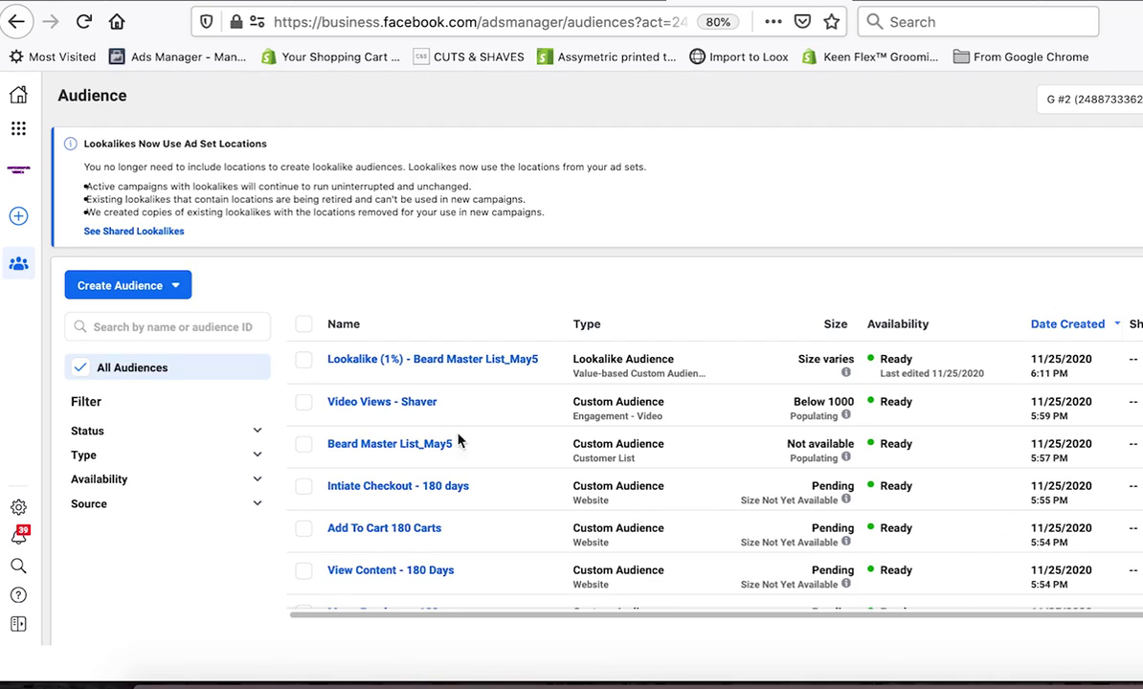
Create another lookalike audience from Beard Master List_May5 with its size extended to 2%
scroll(331, 534, "down", 1)
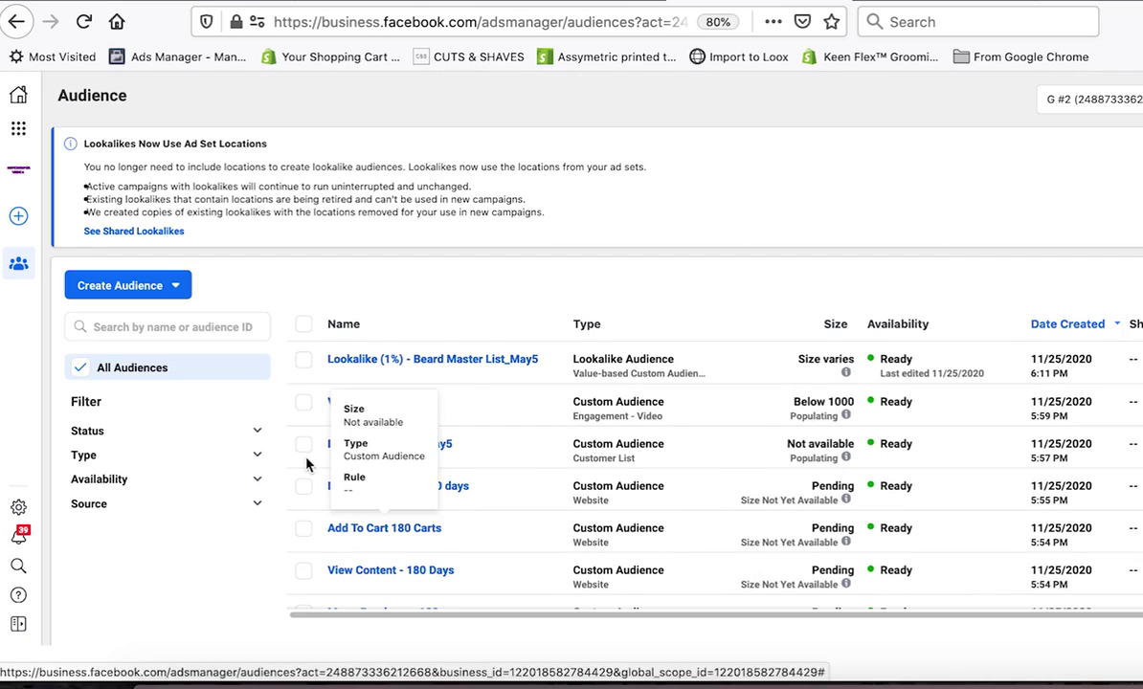
left_click(304, 444)
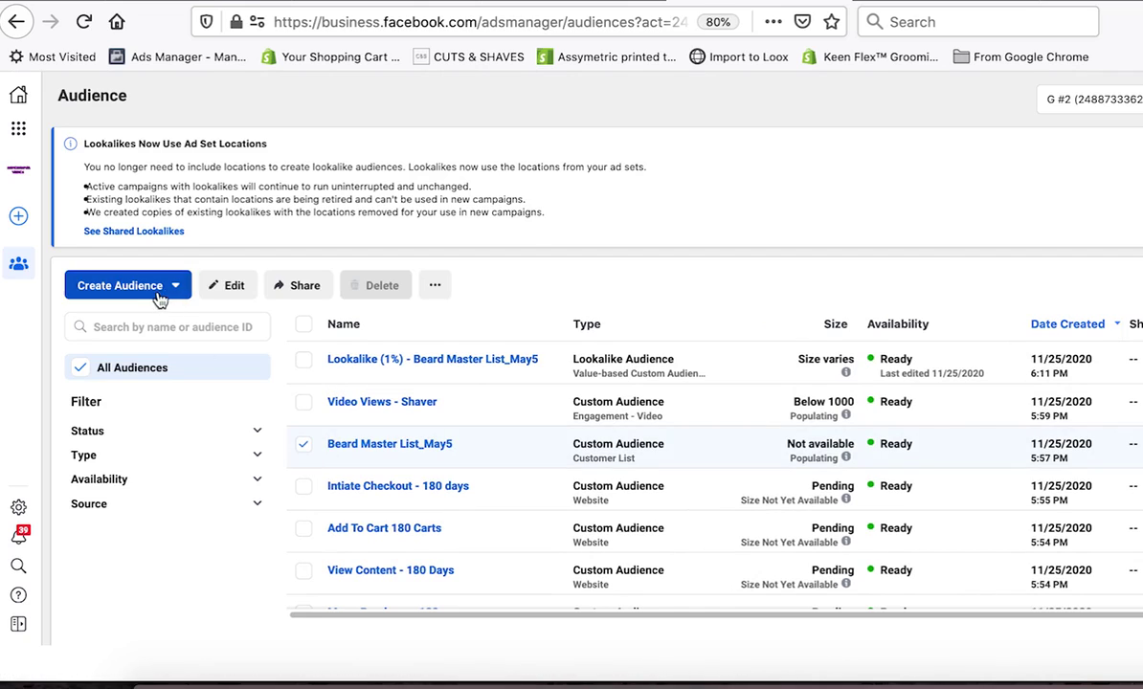
left_click(431, 287)
left_click(471, 328)
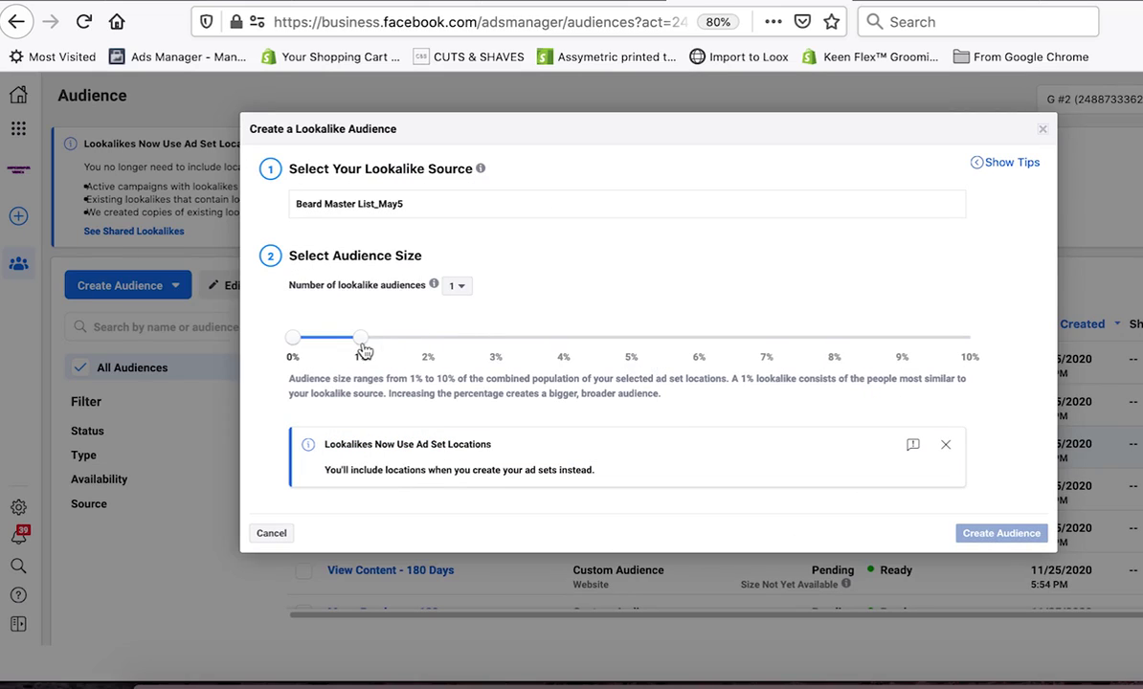
left_click_drag(361, 343, 427, 346)
left_click(980, 537)
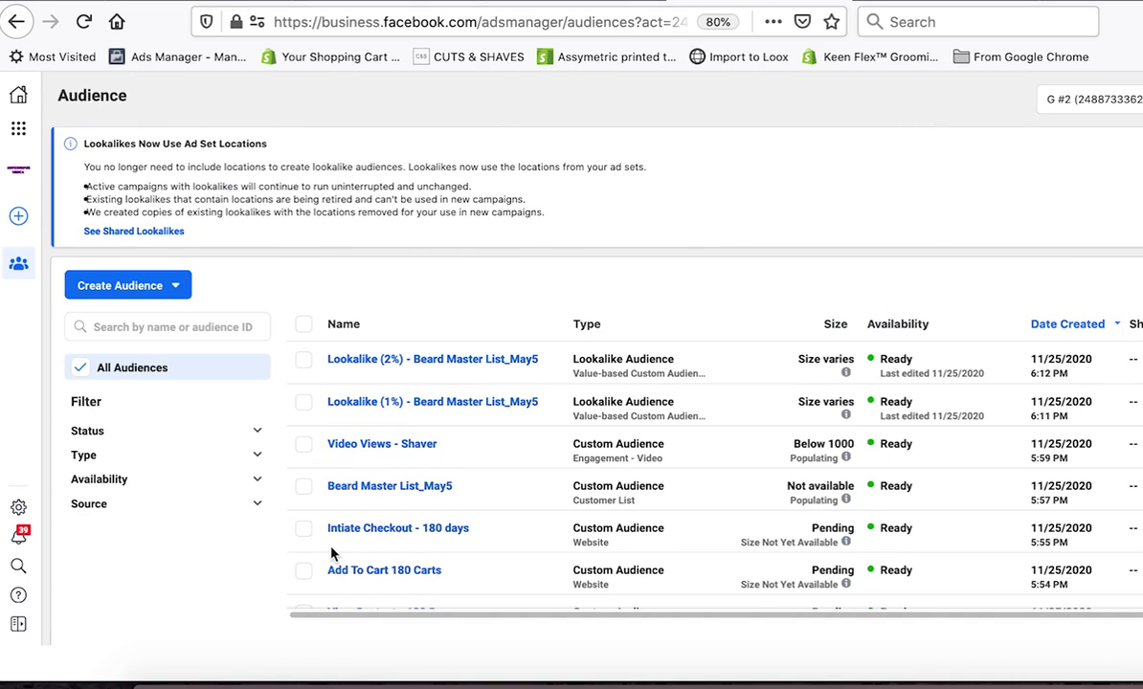
scroll(331, 548, "down", 1)
scroll(331, 548, "up", 1)
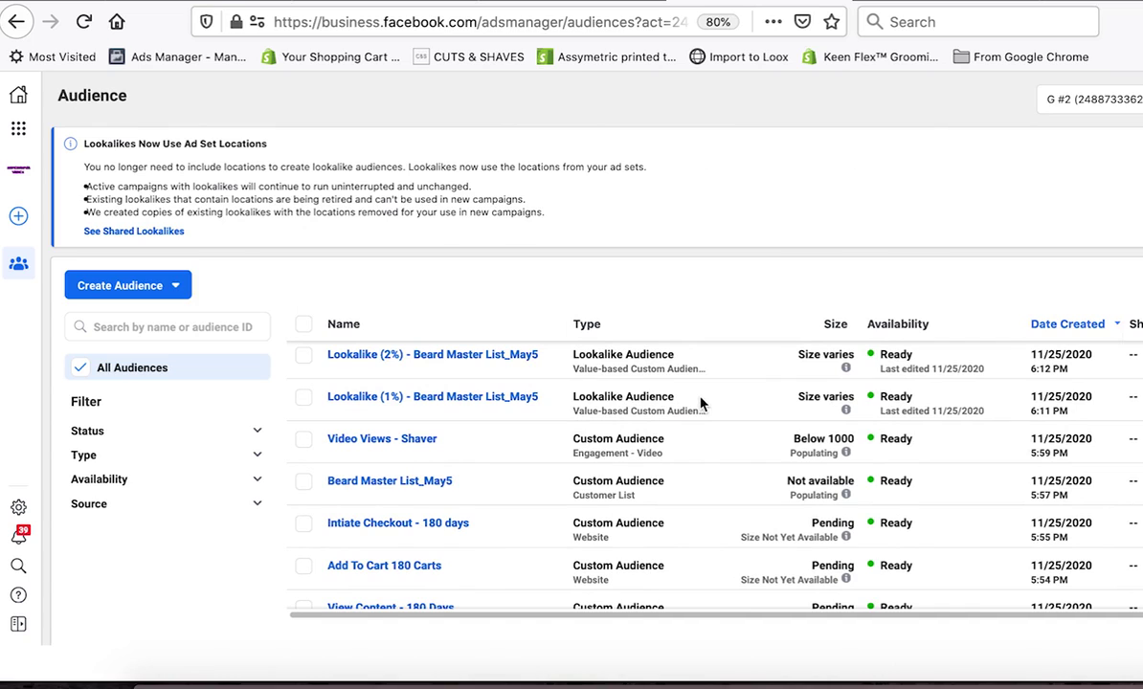
mouse_move(533, 410)
left_click_drag(675, 397, 577, 396)
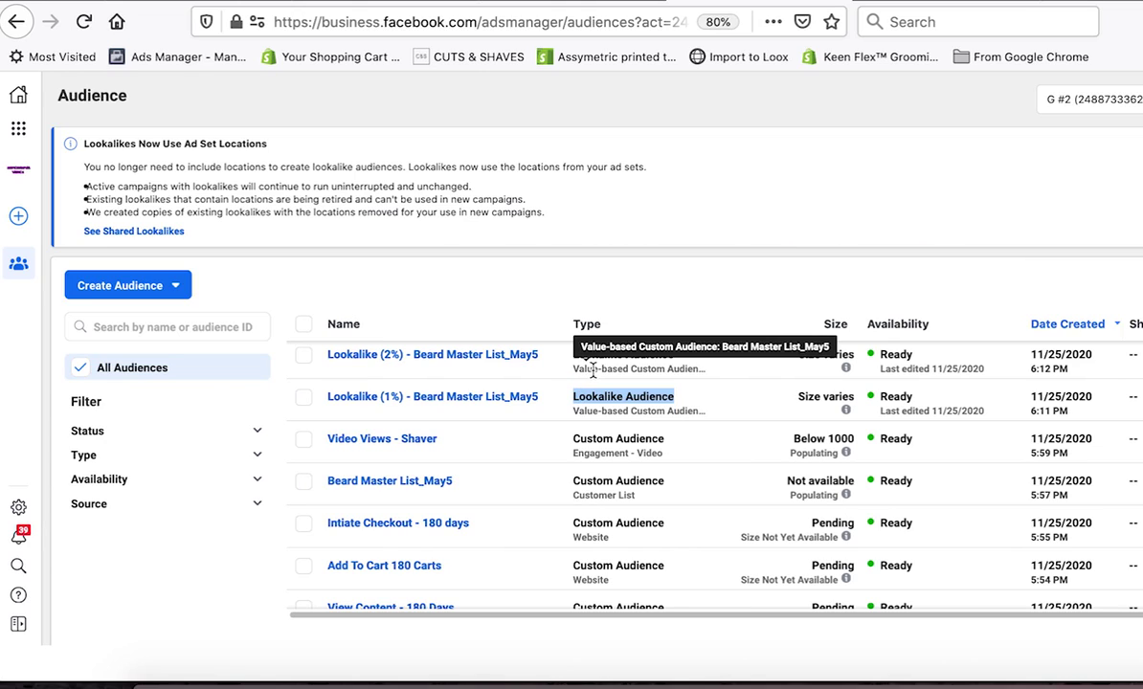
left_click(756, 258)
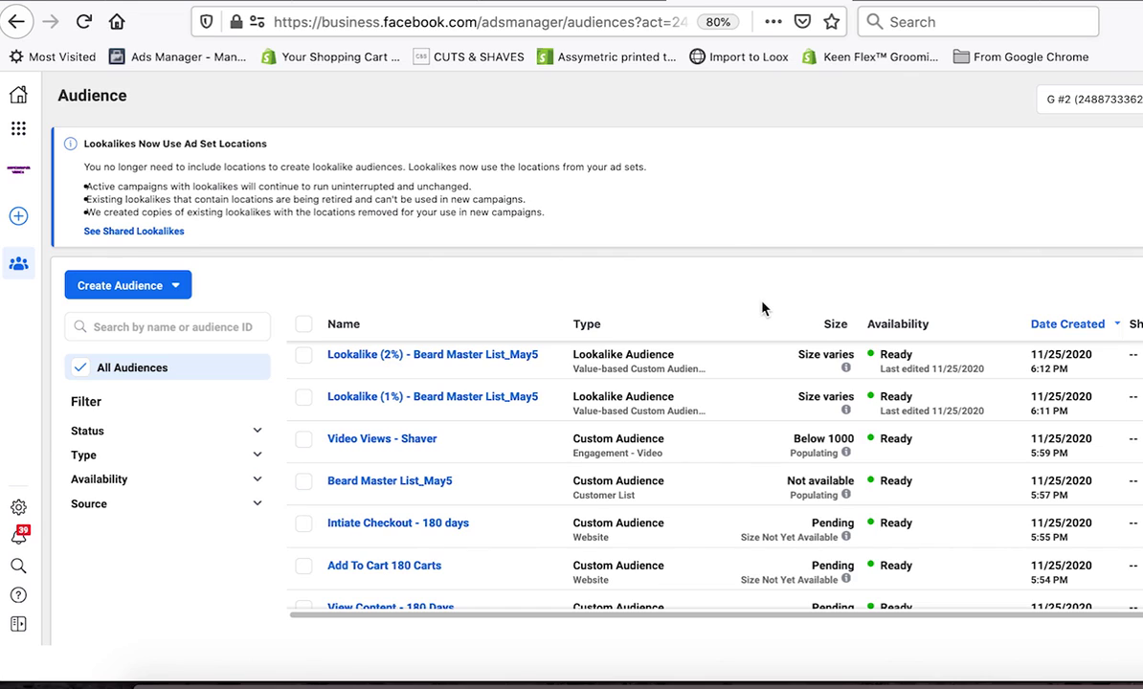
Look at the Instagram and Facebook Page custom audience forms in turn, closing each without creating an audience
left_click(163, 285)
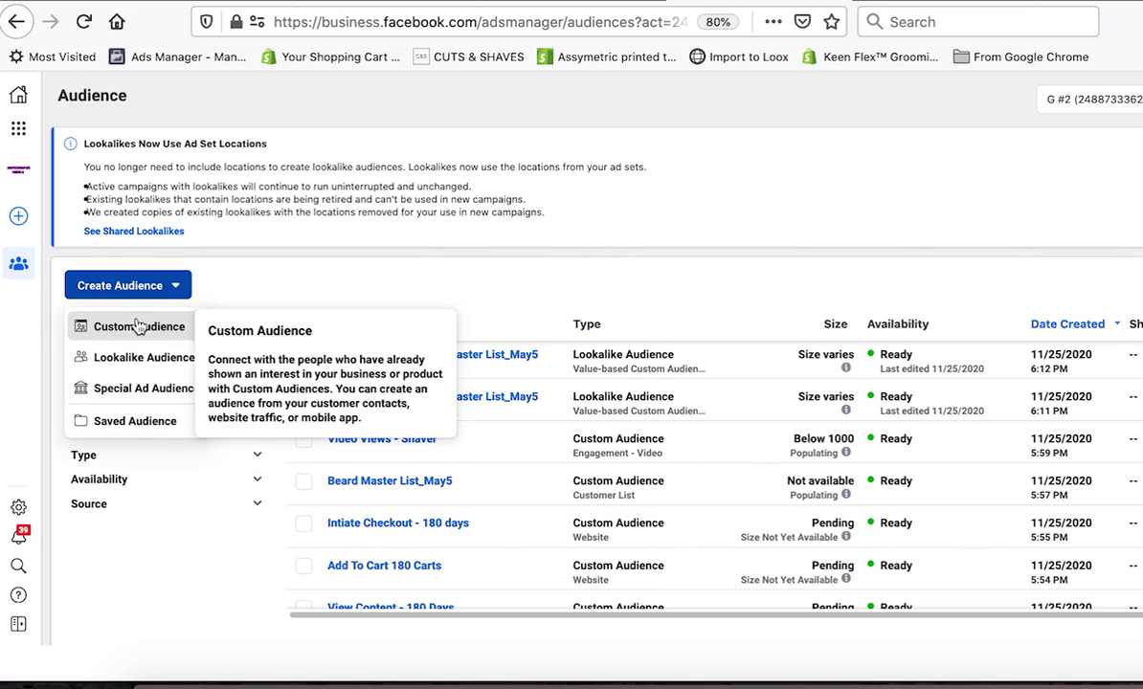
left_click(139, 326)
left_click(662, 367)
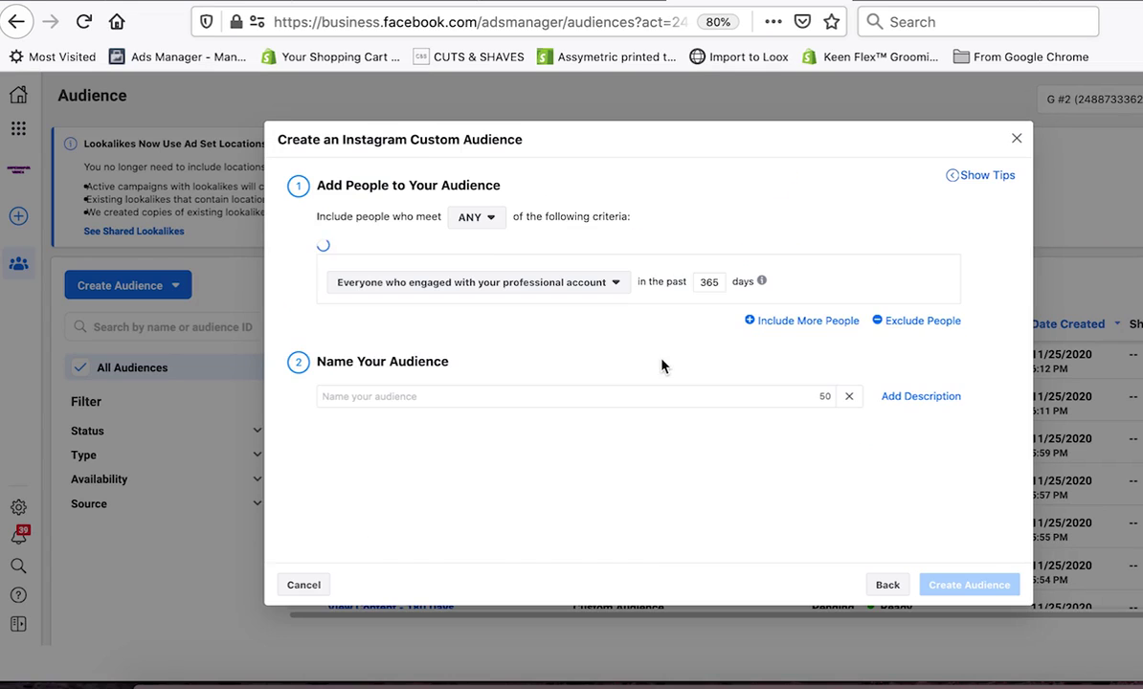
left_click(1017, 141)
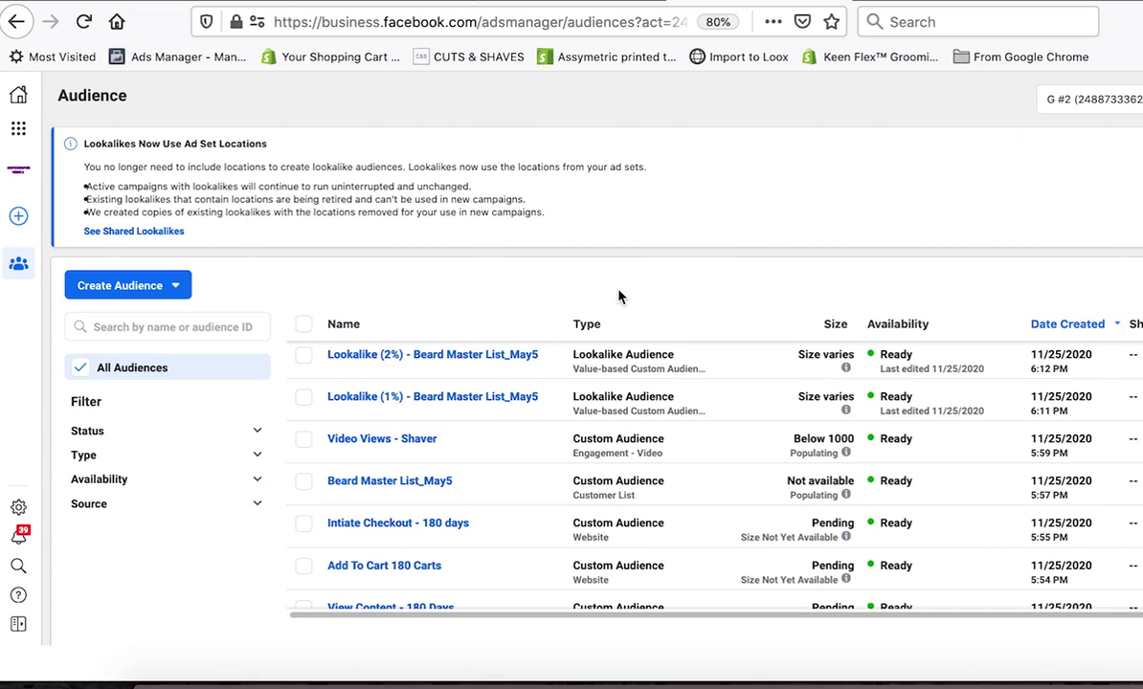
left_click(173, 281)
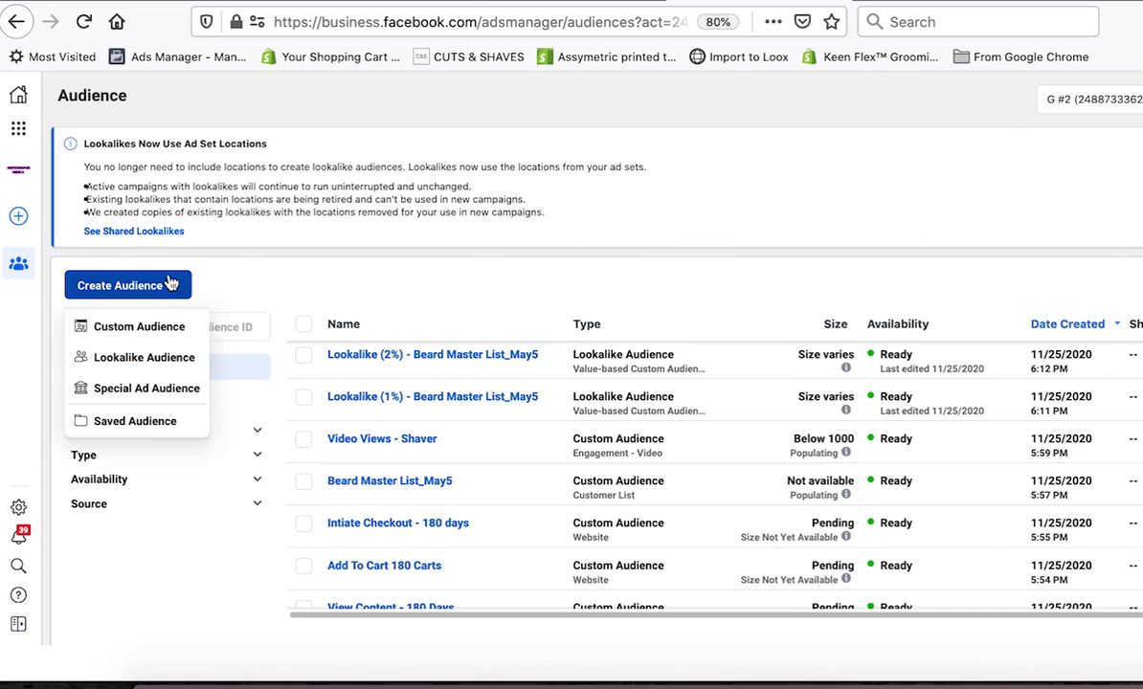
left_click(153, 326)
left_click(626, 463)
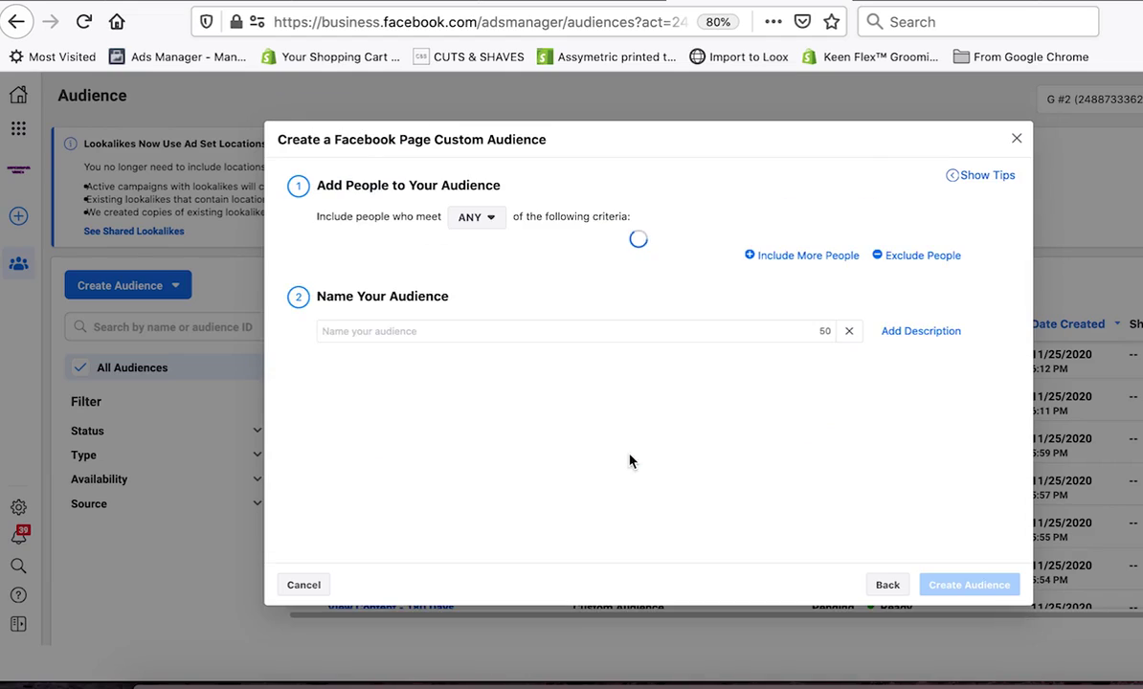
left_click(1016, 138)
Review the audience list, from the lookalikes down to the video, customer list and website custom audiences
scroll(547, 469, "down", 2)
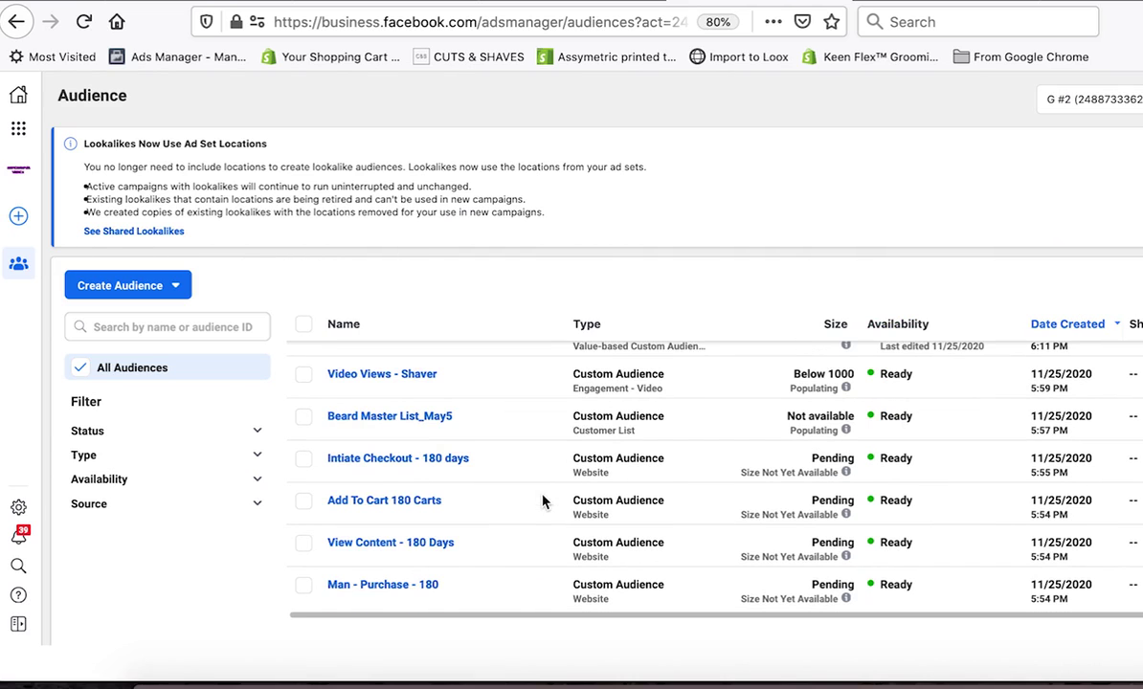
scroll(541, 501, "up", 2)
scroll(533, 468, "down", 1)
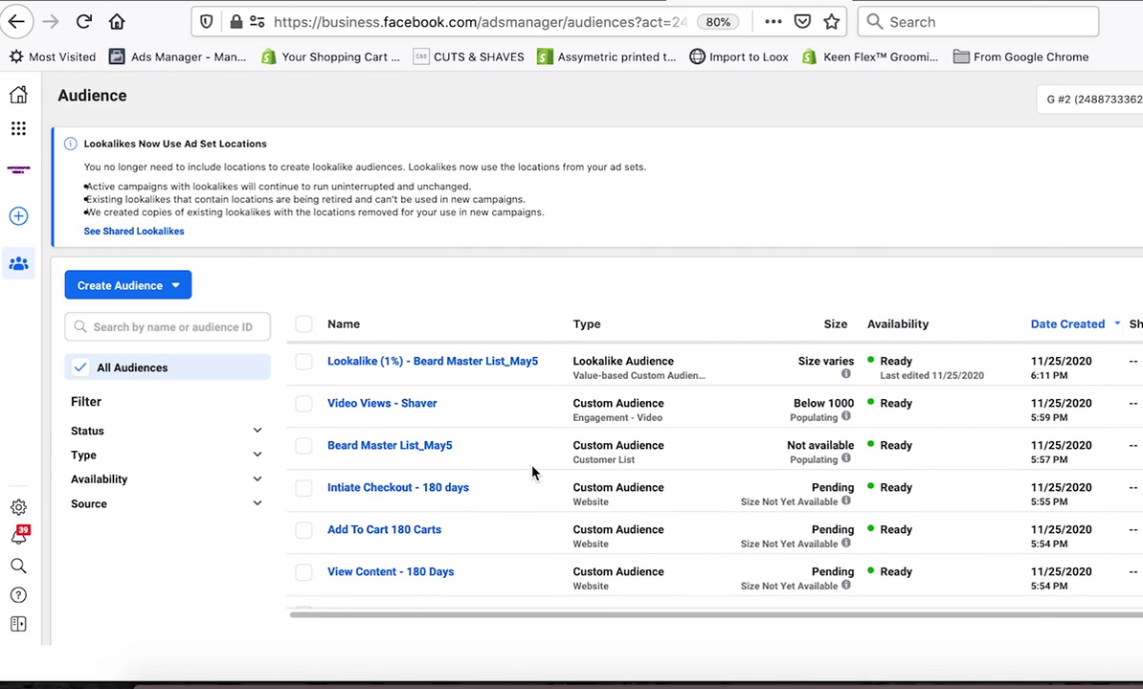
scroll(533, 470, "up", 1)
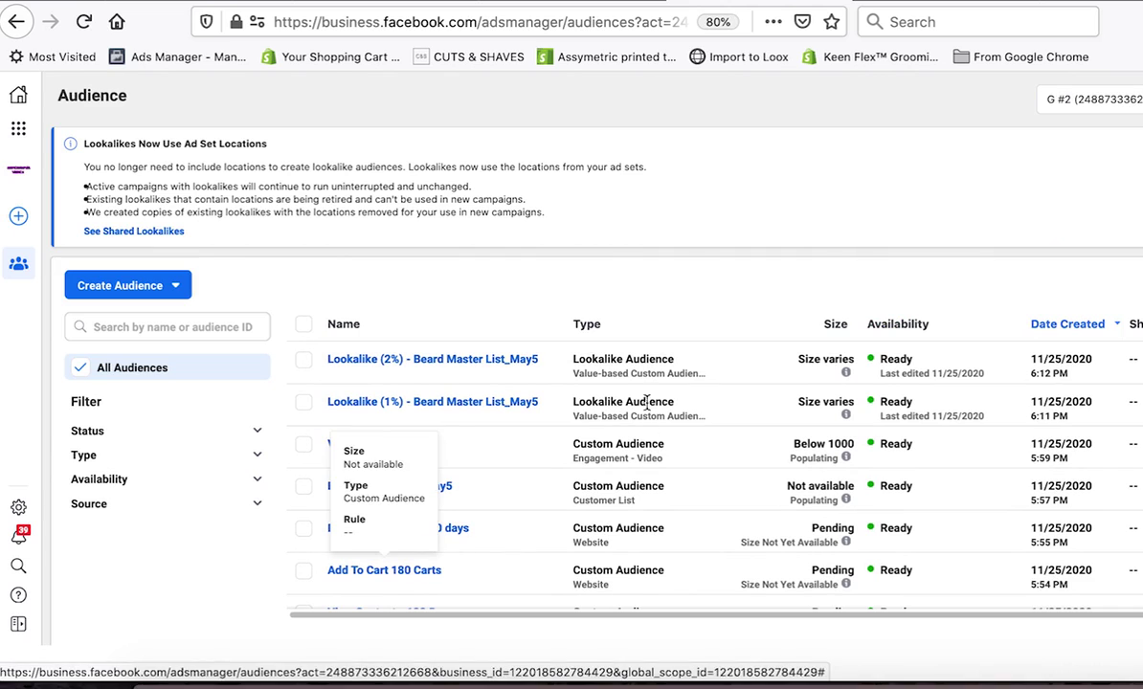
scroll(512, 536, "down", 2)
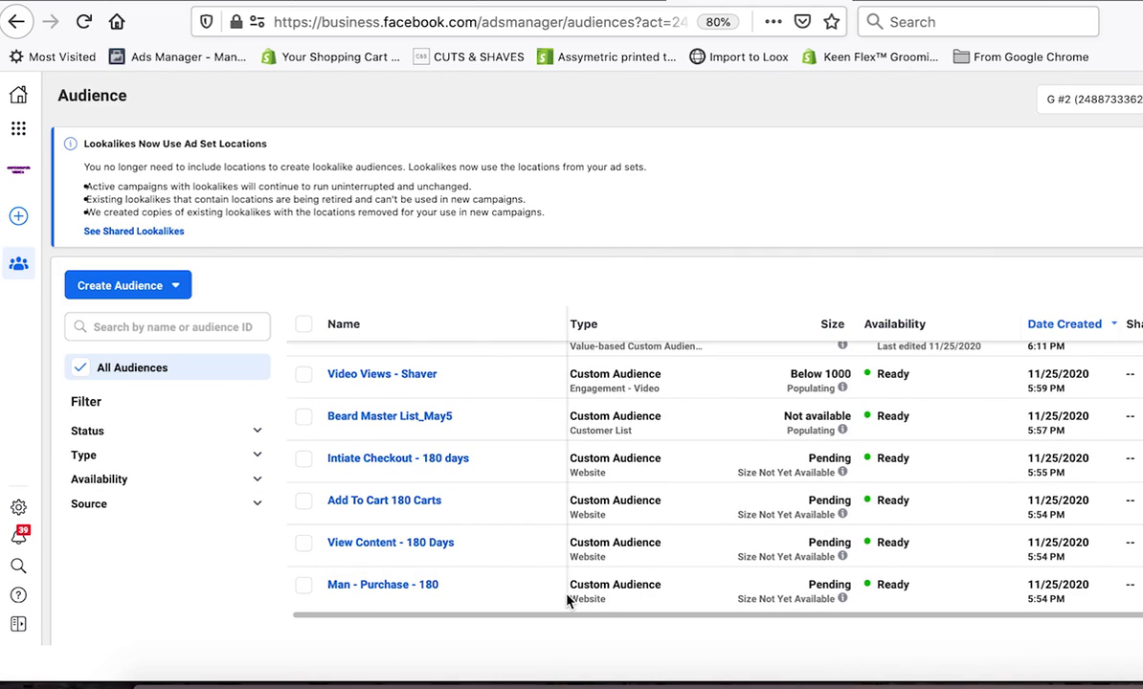
scroll(658, 575, "left", 1)
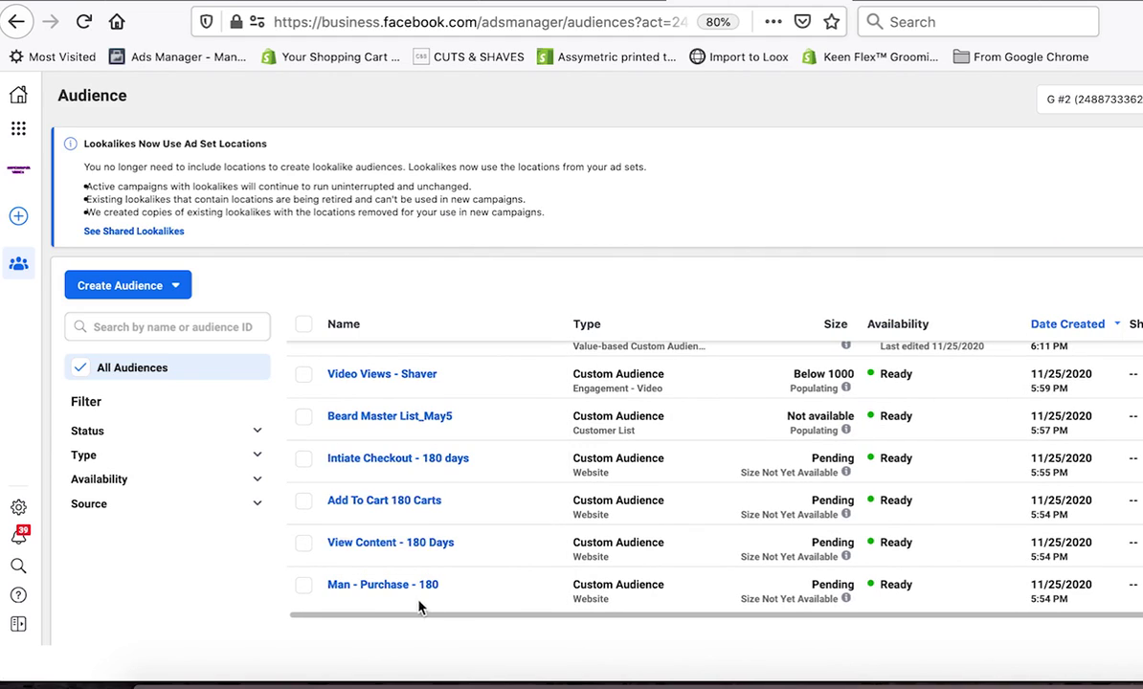
mouse_move(395, 594)
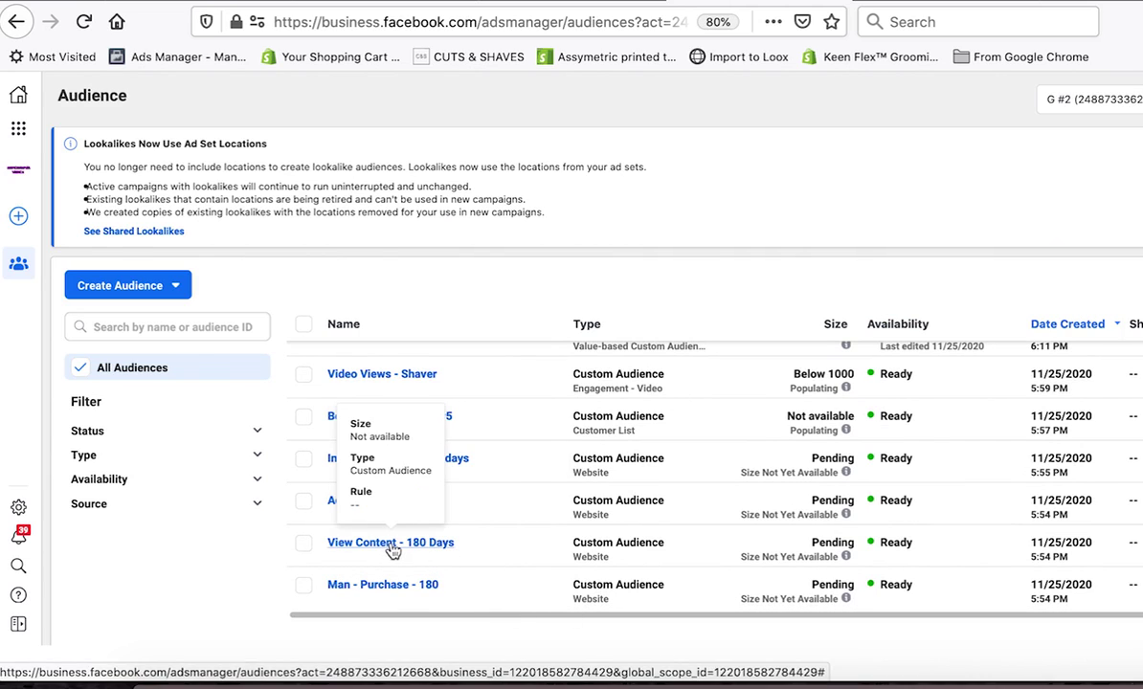
scroll(508, 568, "up", 2)
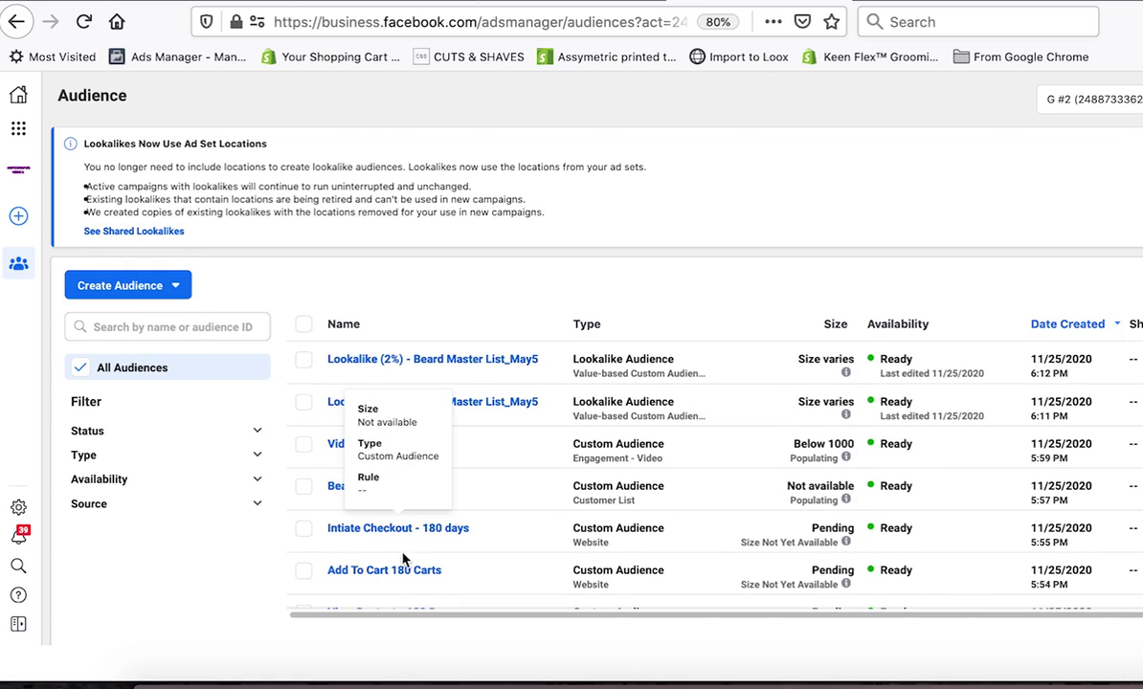
mouse_move(417, 449)
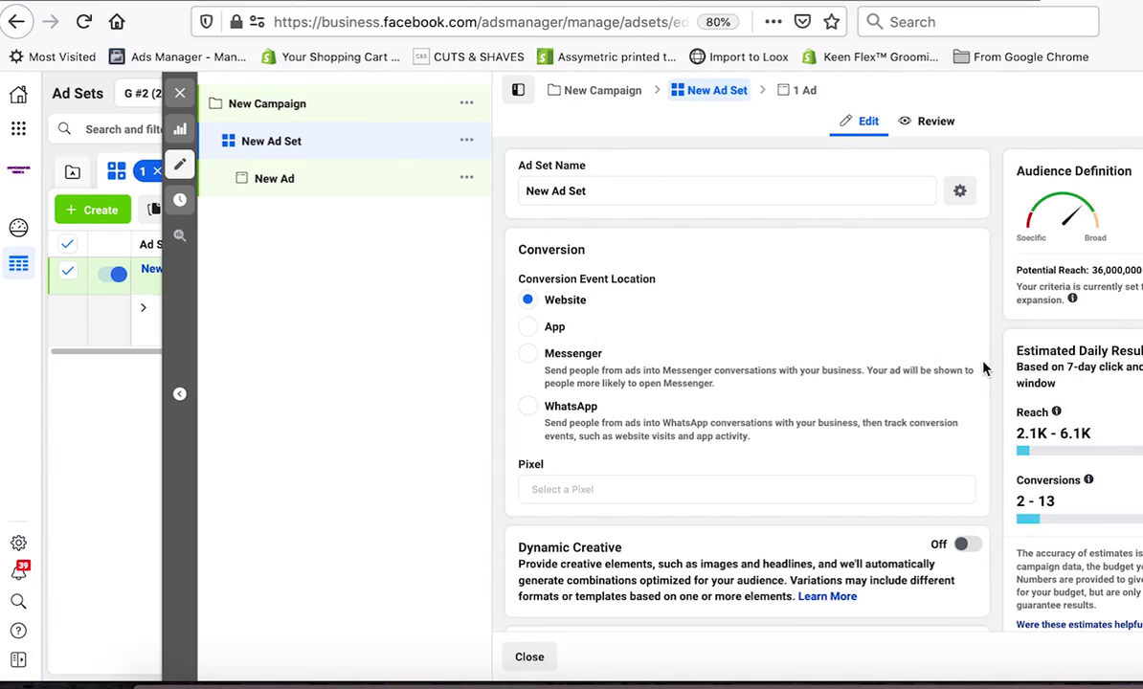
Include the Lookalike (1%) - Beard Master List_May5 audience in the new ad set's custom audiences
scroll(994, 370, "down", 8)
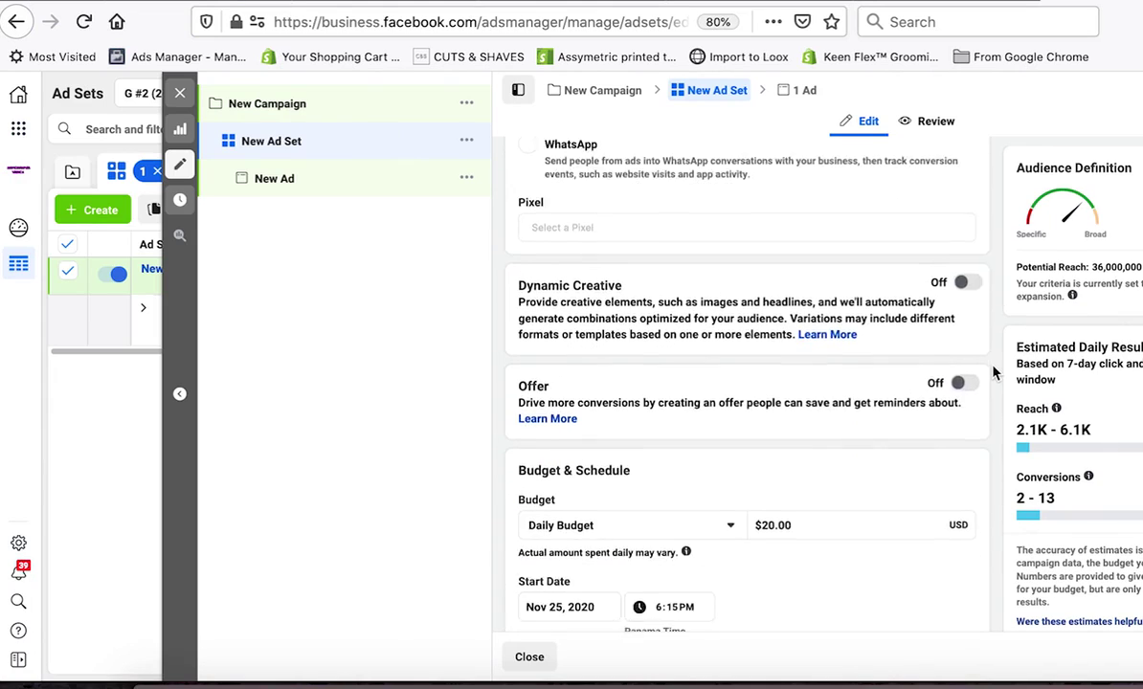
scroll(993, 371, "down", 2)
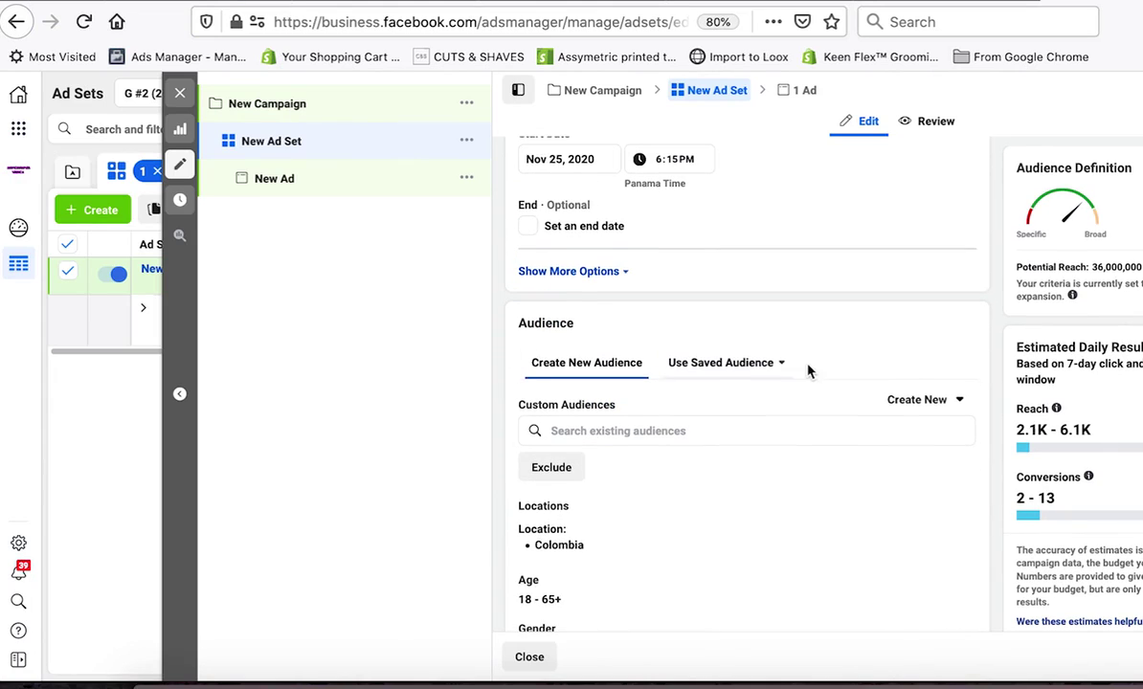
scroll(806, 368, "down", 3)
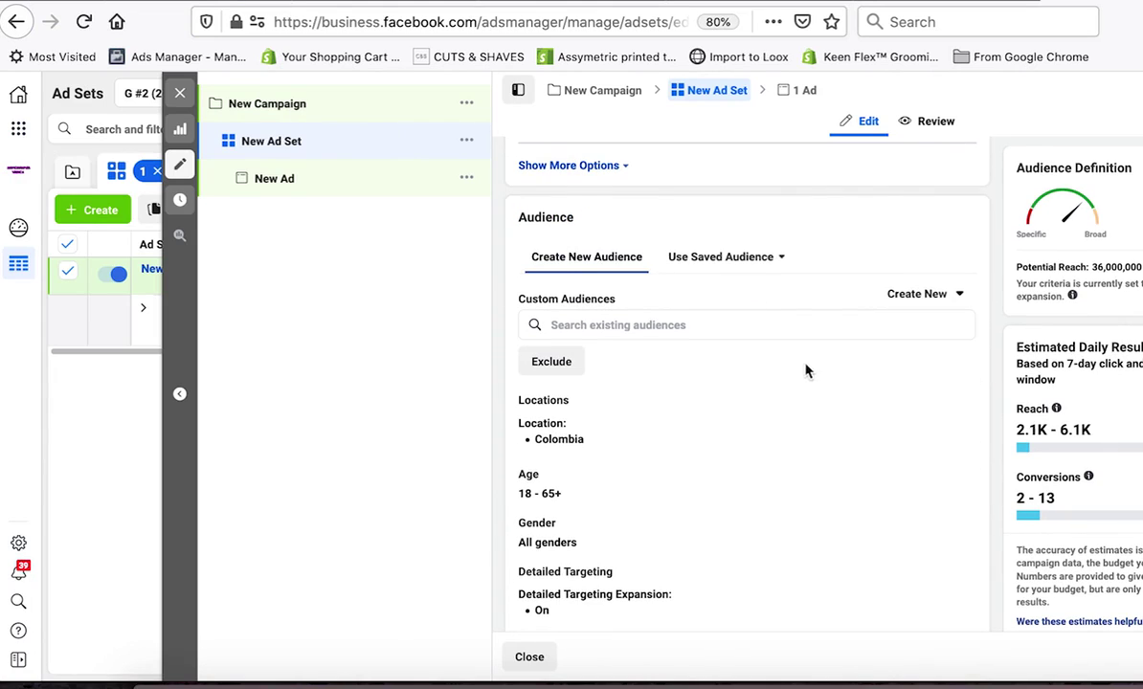
left_click(586, 324)
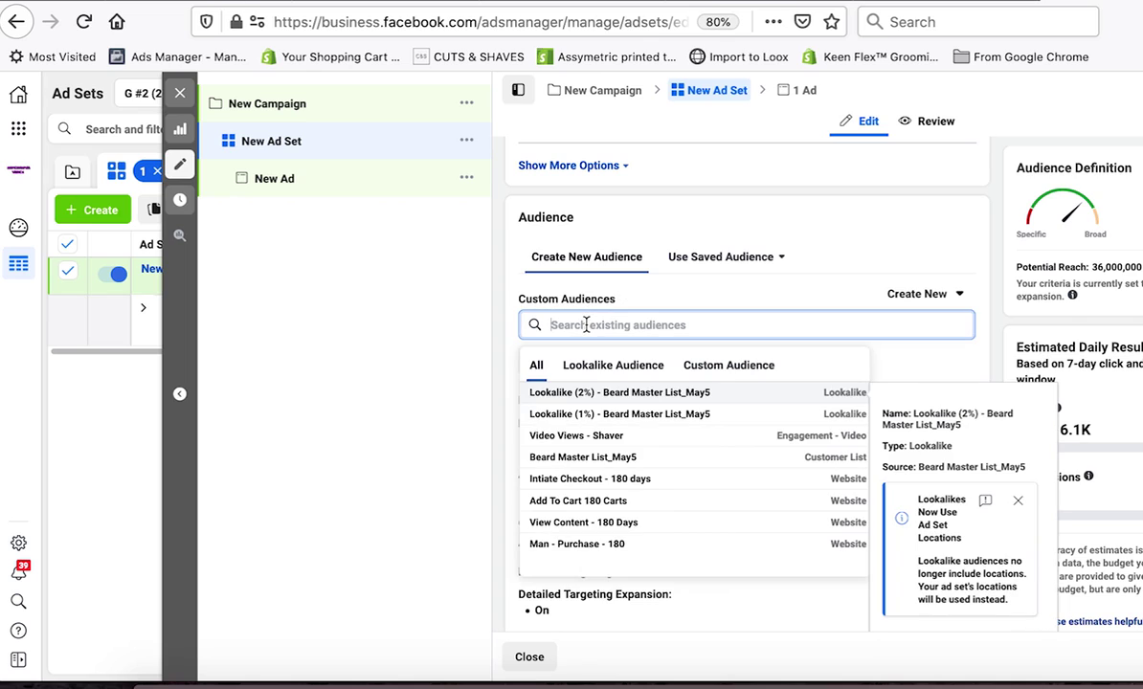
left_click(647, 415)
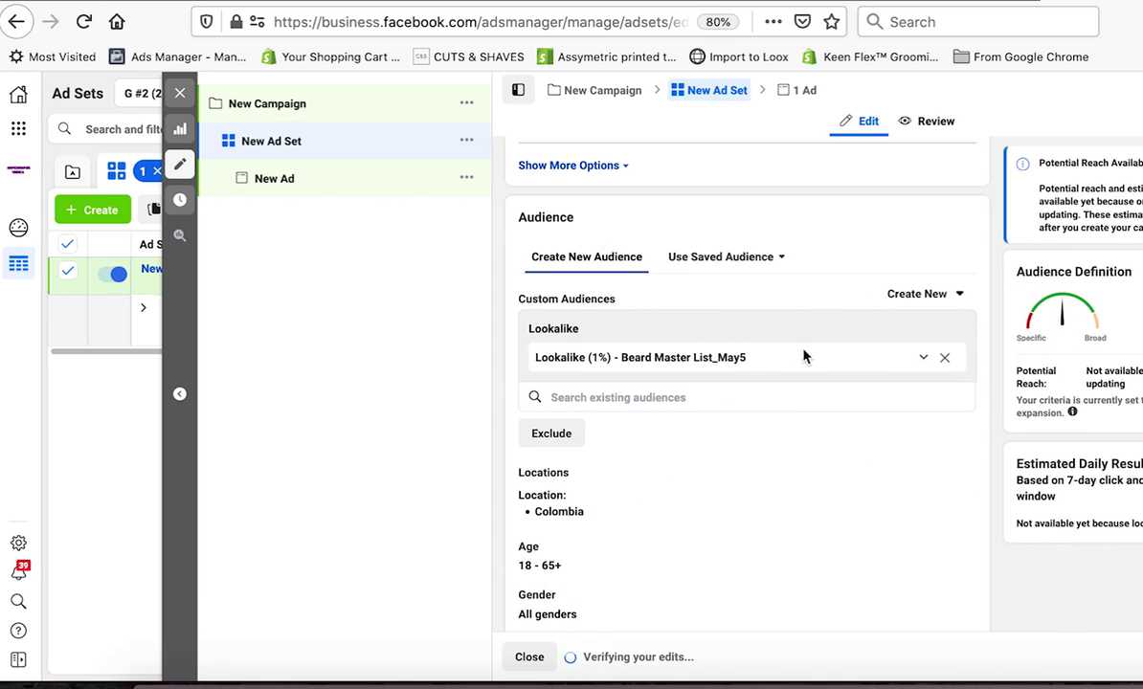
Exclude the Man - Purchase - 180 and Beard Master List_May5 audiences from the ad set
scroll(989, 427, "down", 3)
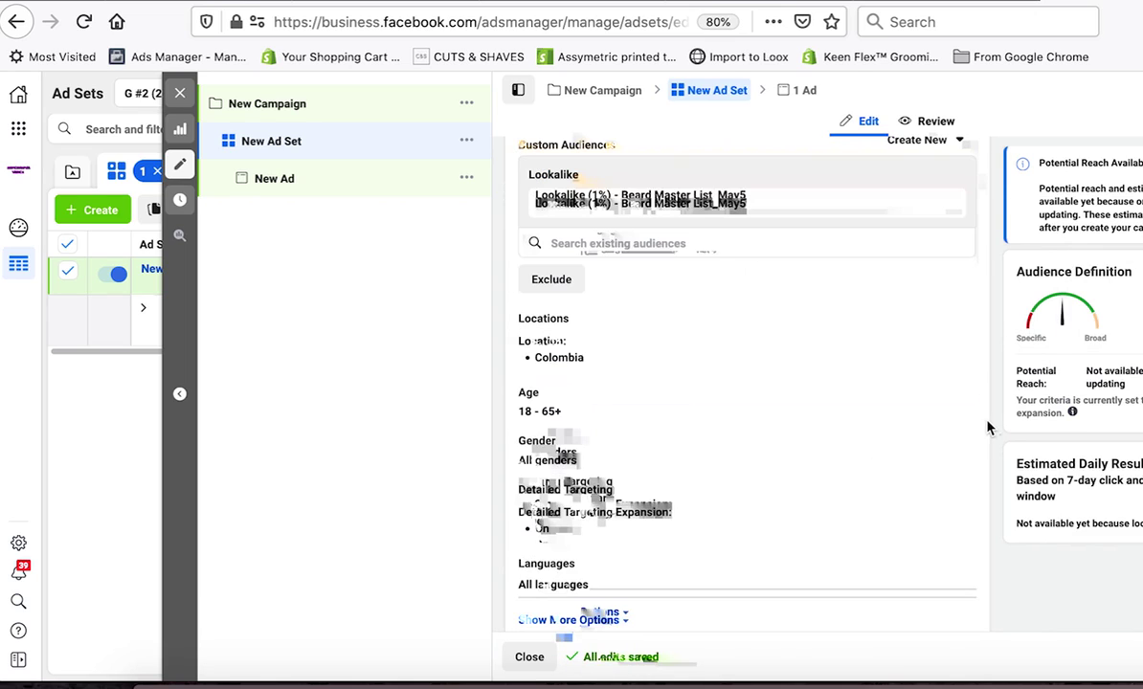
left_click(552, 281)
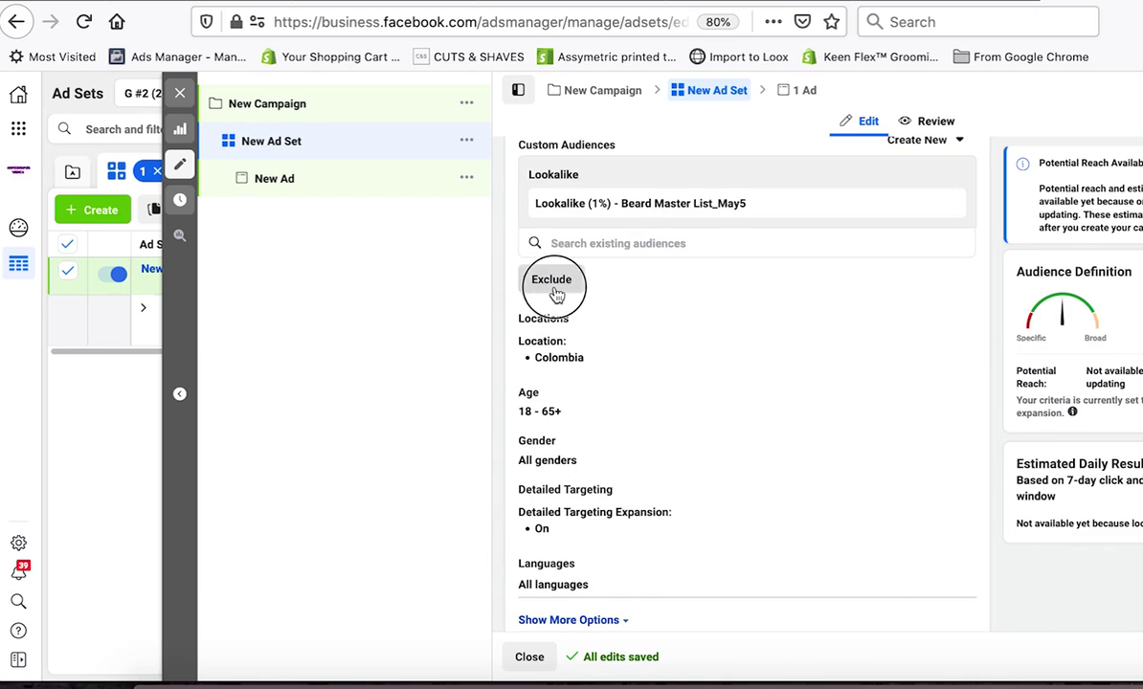
left_click(586, 320)
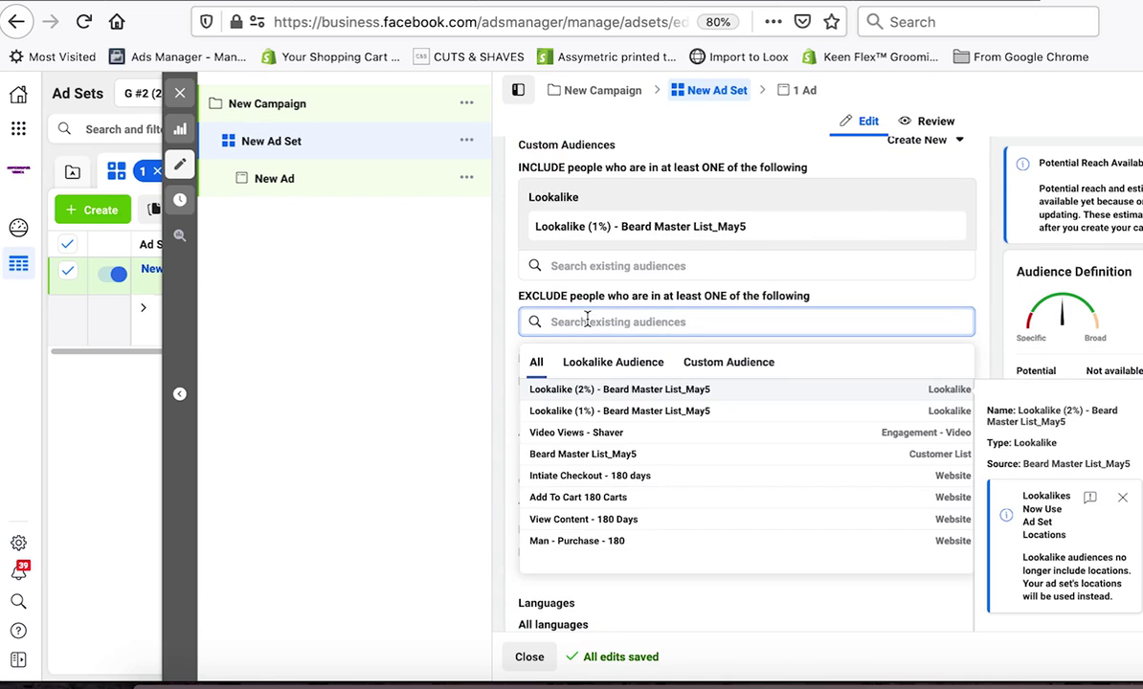
left_click(578, 543)
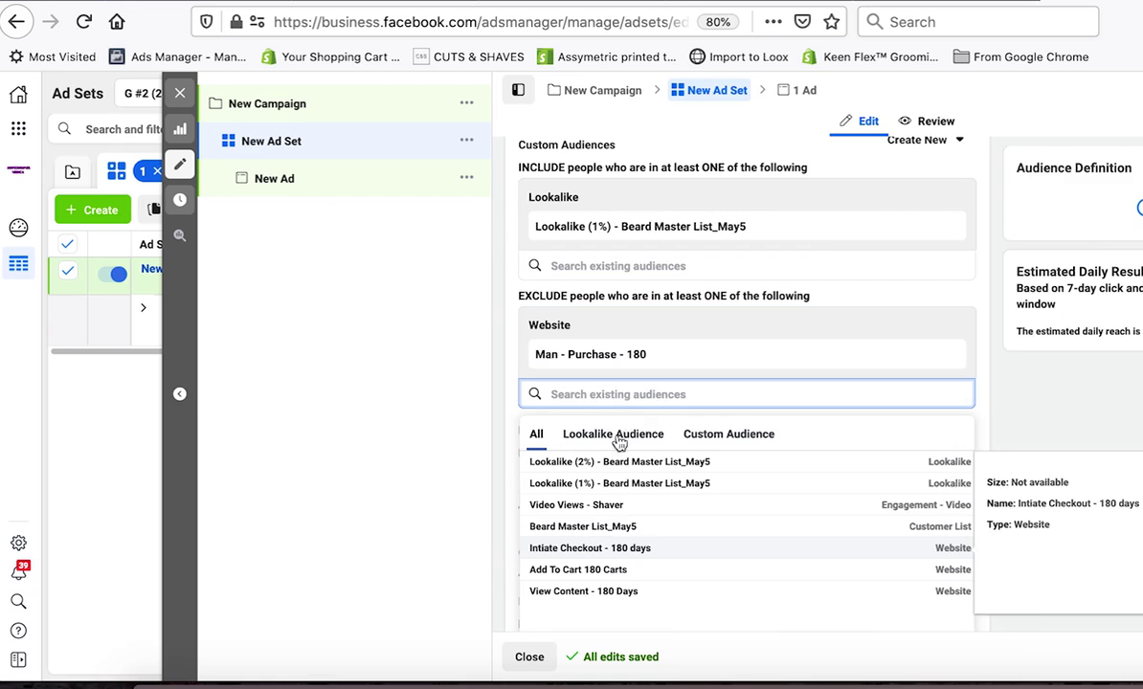
left_click(580, 528)
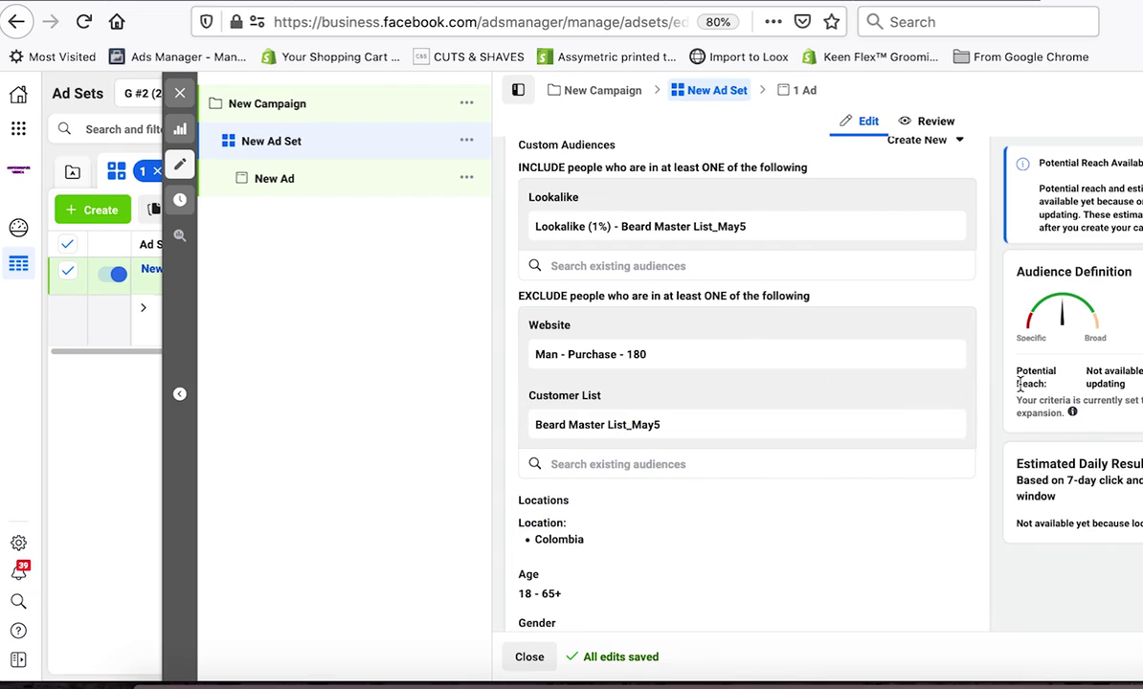